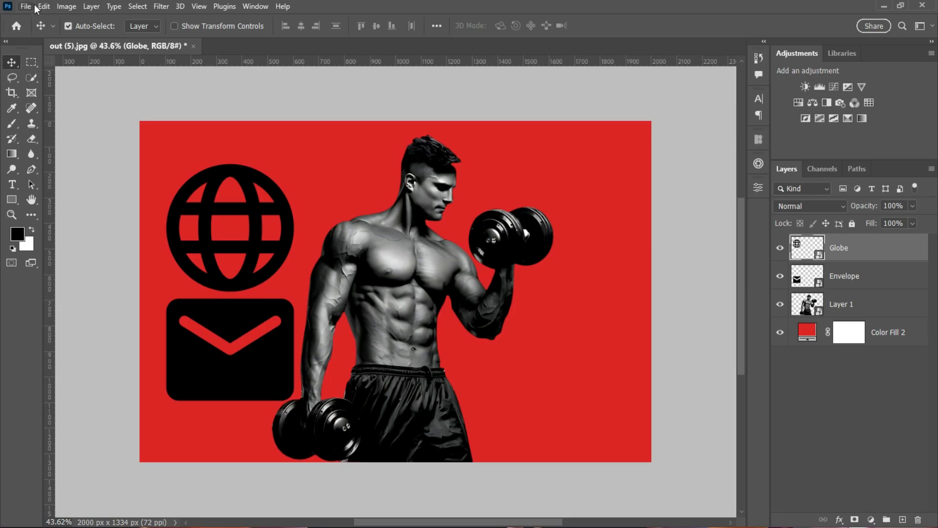
Start a new document from the Web presets with a size of 1920 by 1080 pixels.
left_click(26, 11)
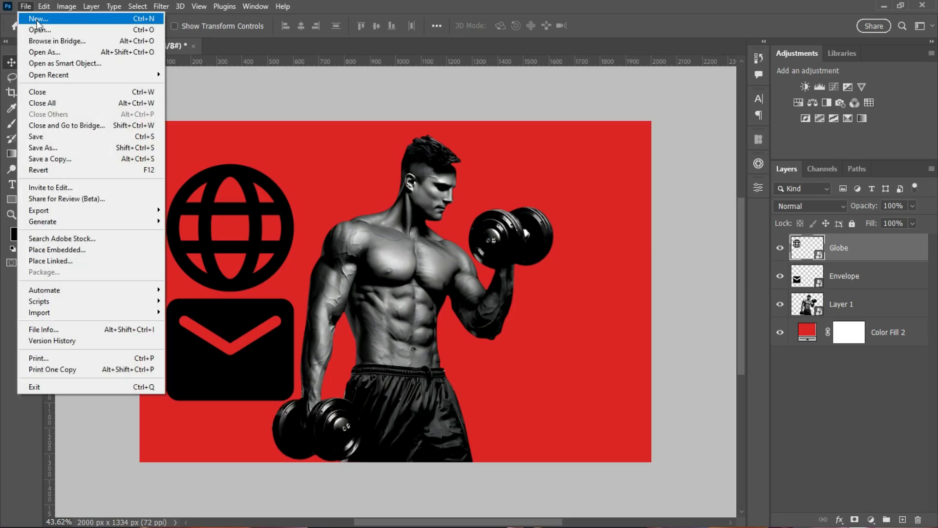
left_click(38, 19)
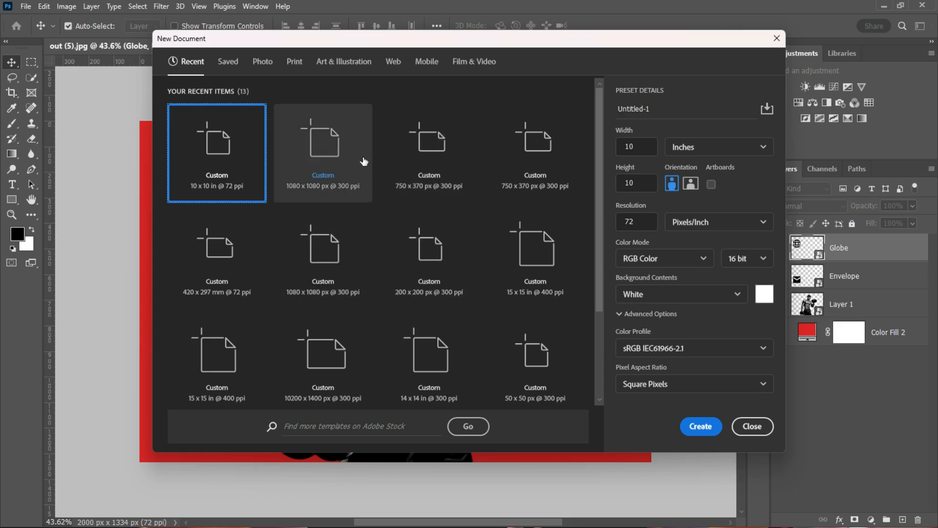
left_click(642, 146)
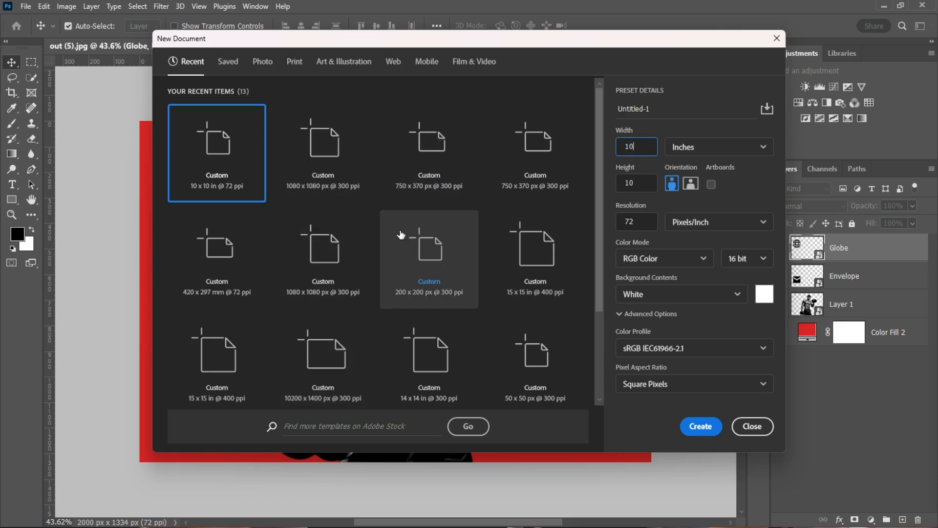
left_click(390, 61)
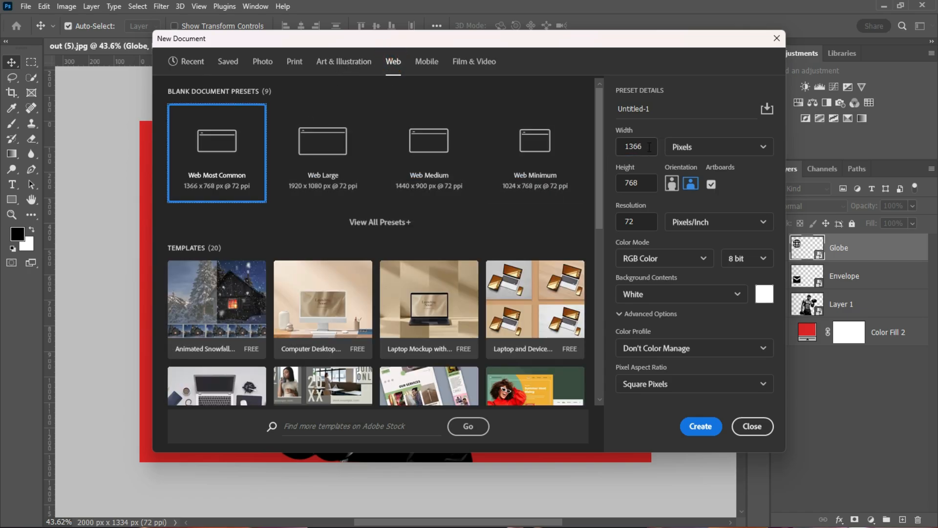
double_click(649, 147)
type("1920")
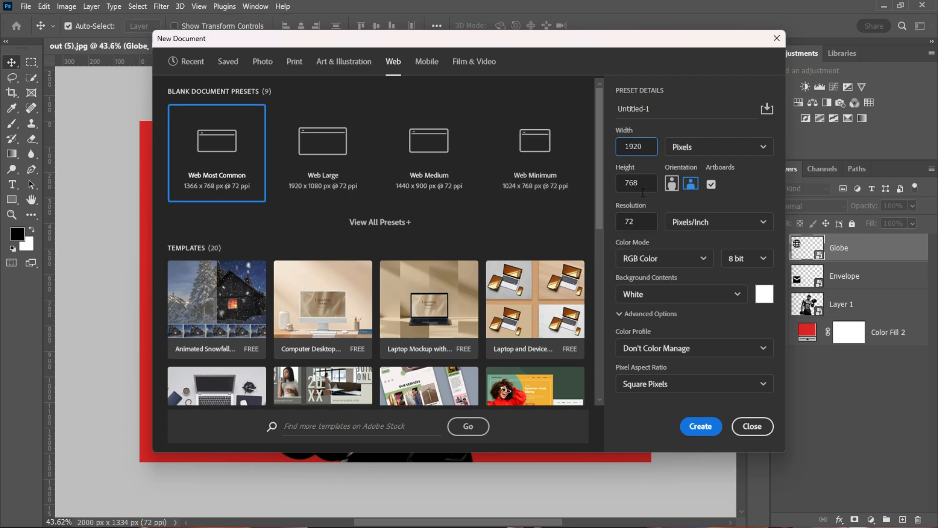
double_click(643, 191)
type("1080")
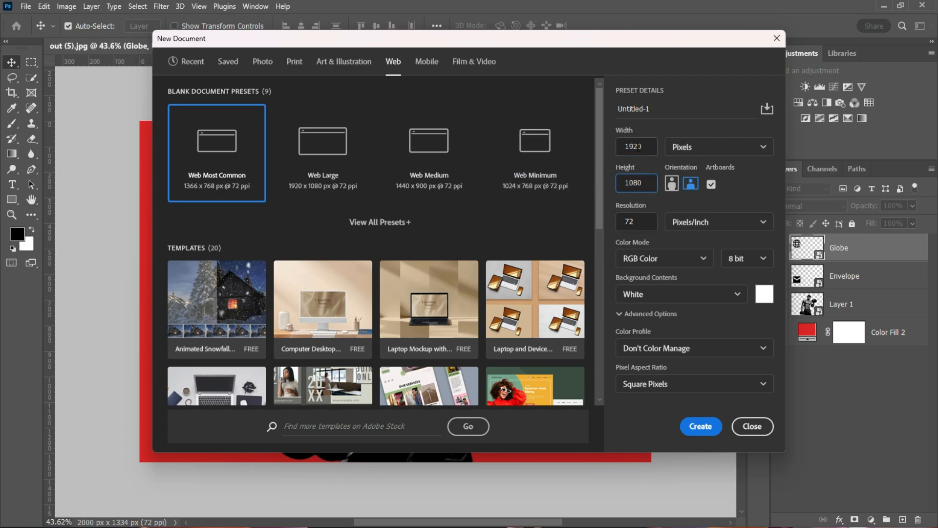
Double the new document's dimensions to 3840 pixels wide and 2160 pixels high.
left_click(637, 146)
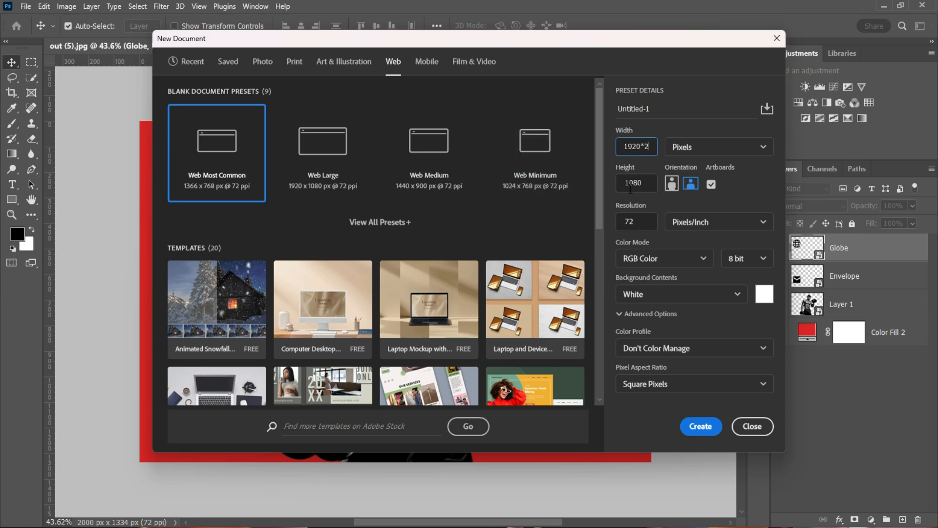
key("Tab")
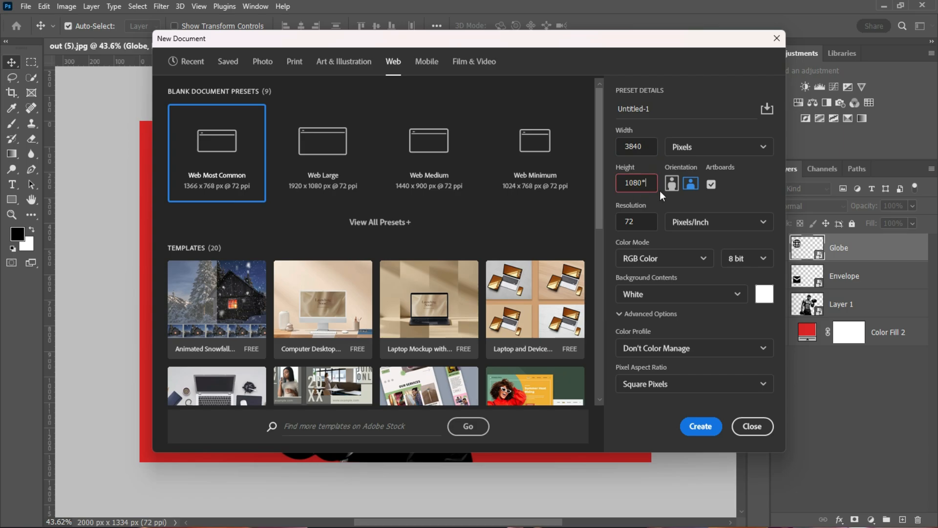
type("*2")
left_click(662, 200)
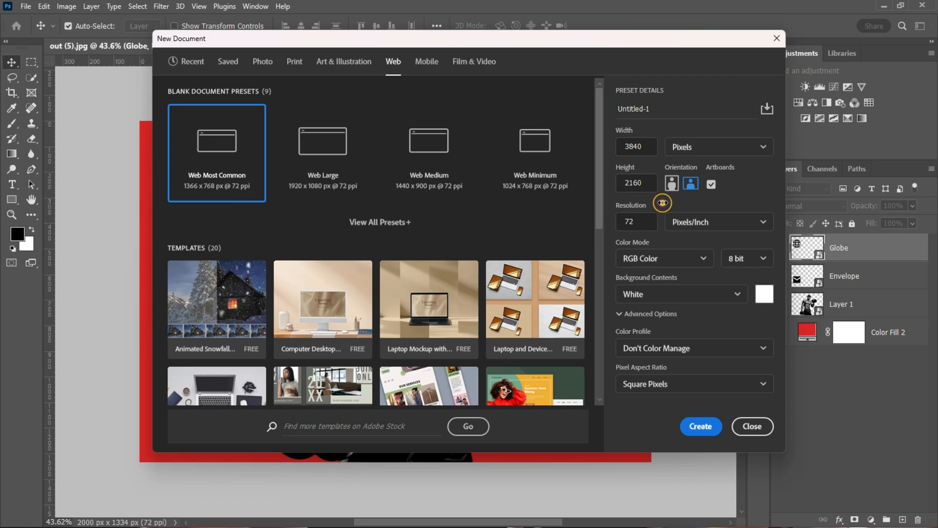
Create the document with 16 bit color depth and change the area around the artboard to light gray.
left_click(763, 258)
left_click(742, 305)
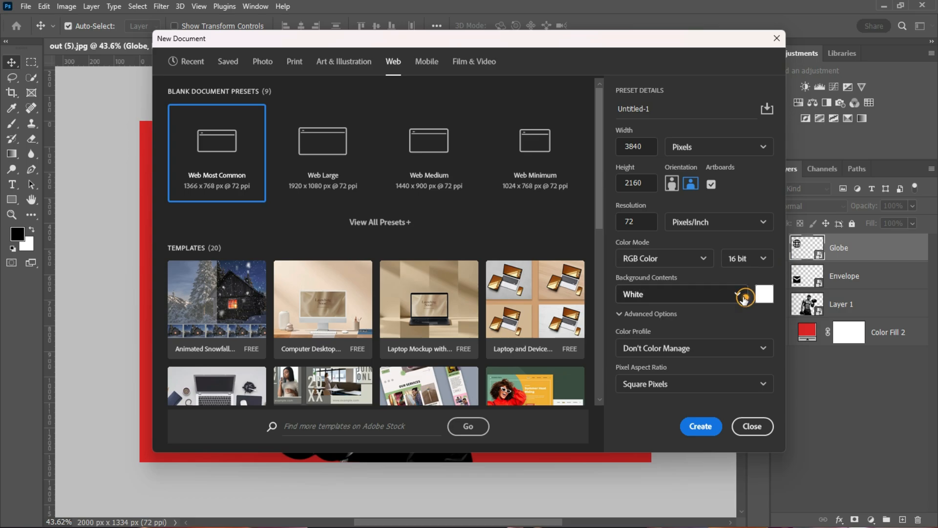
left_click(700, 426)
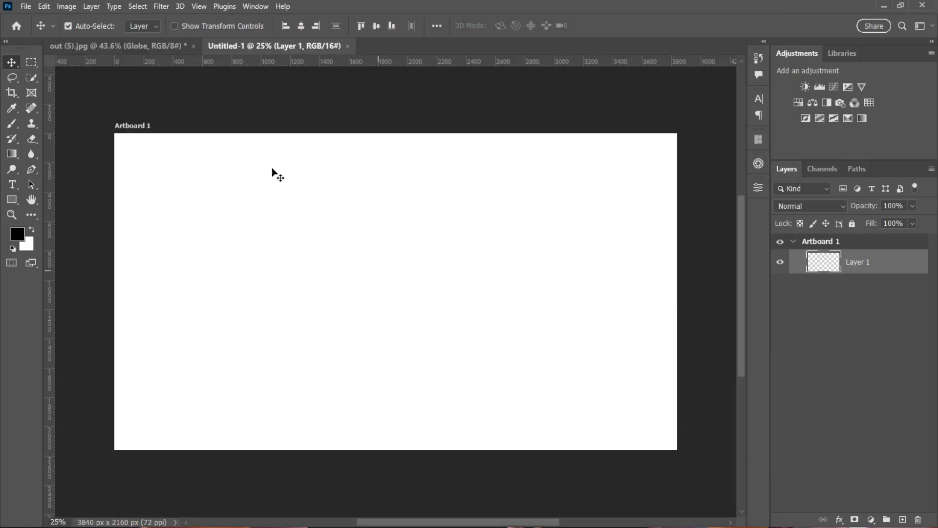
right_click(707, 330)
left_click(741, 376)
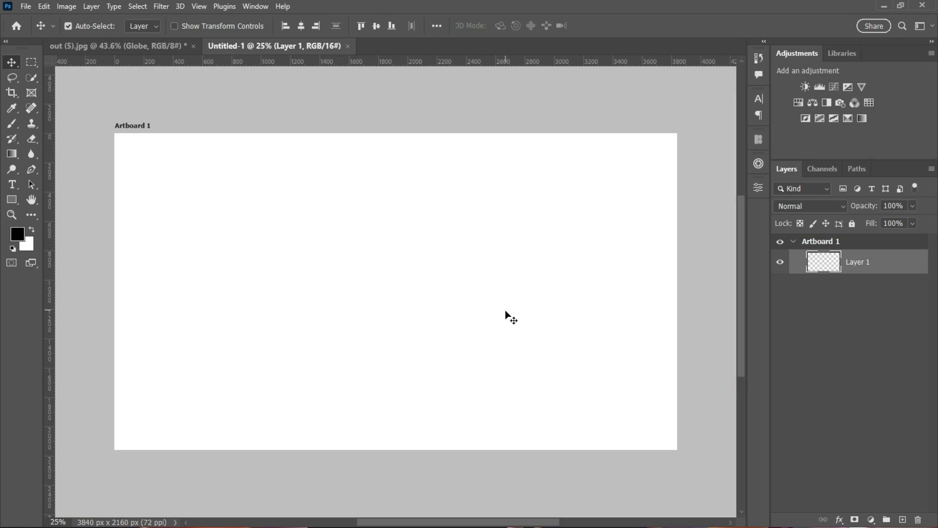
Add a dark red Solid Color fill layer covering the artboard.
left_click(870, 519)
left_click(888, 314)
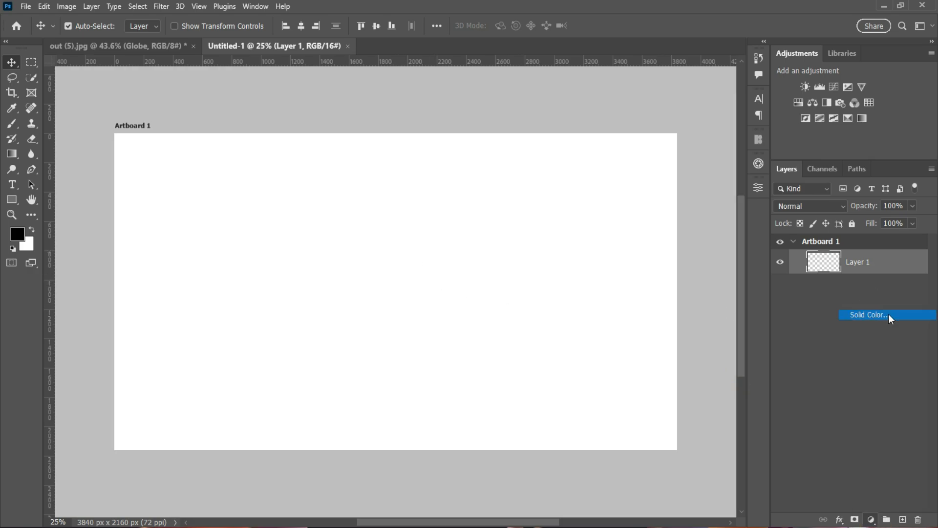
left_click(743, 320)
left_click_drag(743, 320, 765, 314)
left_click(851, 276)
key("v")
key("x")
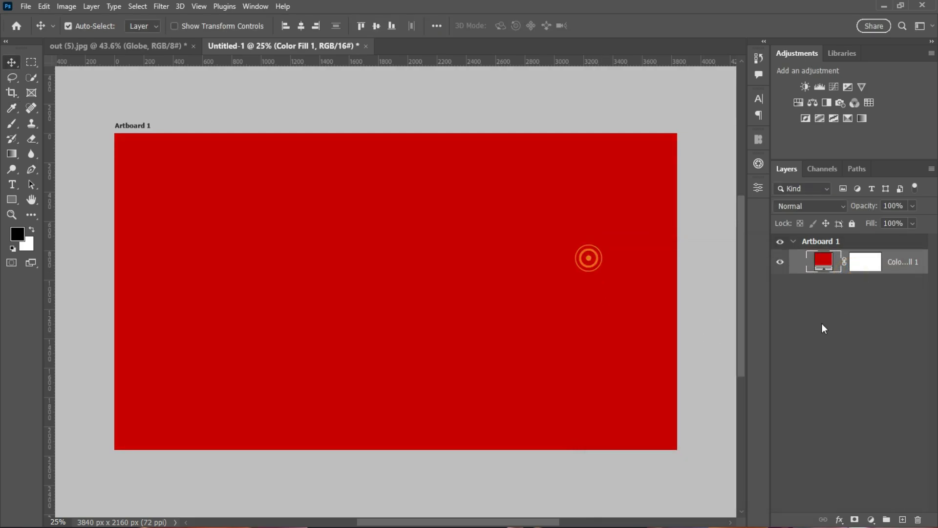
Add a new layer above the red fill and lasso the artboard's upper half with a jagged lower edge.
left_click(902, 519)
key("x")
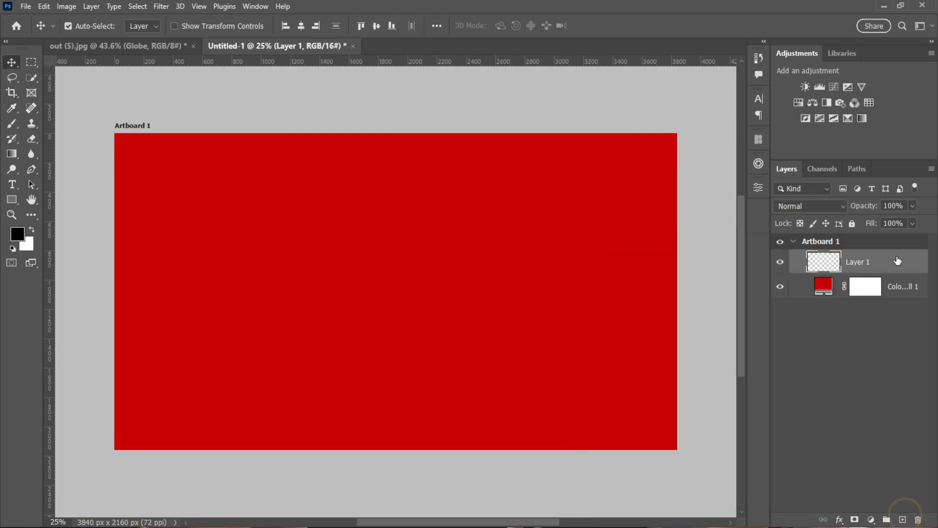
left_click(898, 261)
left_click_drag(16, 78, 52, 78)
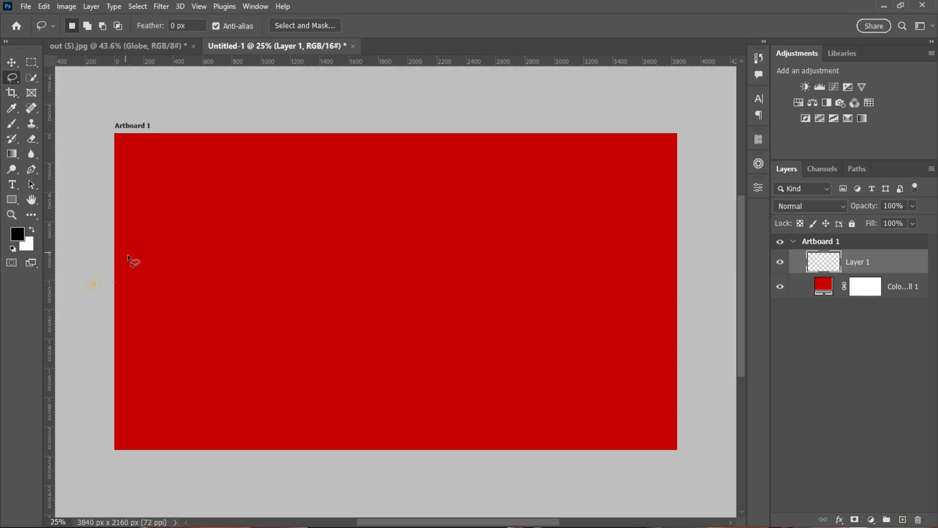
mouse_move(128, 257)
left_mouse_down()
mouse_move(178, 274)
mouse_move(274, 265)
mouse_move(301, 278)
mouse_move(330, 258)
mouse_move(489, 271)
mouse_move(524, 261)
mouse_move(589, 267)
mouse_move(622, 252)
mouse_move(656, 264)
mouse_move(680, 254)
mouse_move(689, 207)
mouse_move(677, 124)
mouse_move(644, 99)
mouse_move(80, 119)
mouse_move(103, 167)
mouse_move(119, 262)
left_mouse_up()
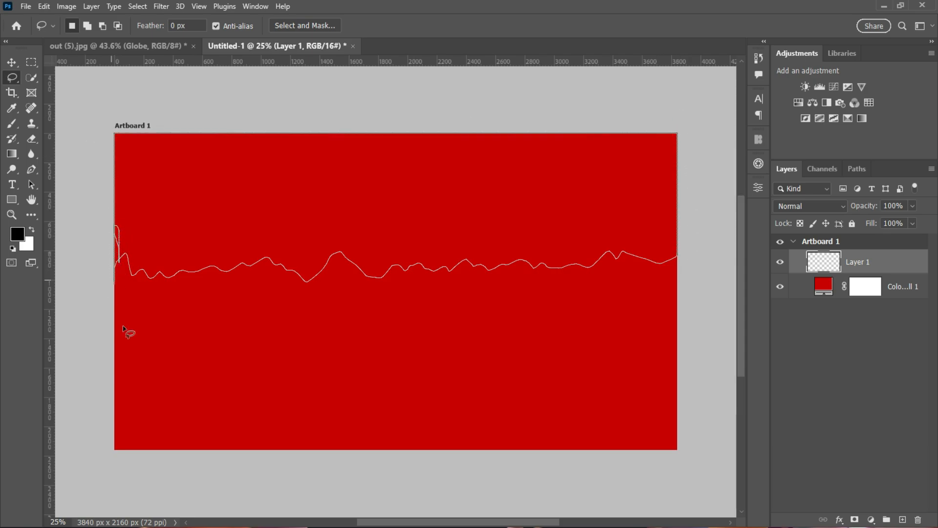
left_click_drag(123, 329, 128, 331)
Fill the lassoed area on the new layer with black and deselect it.
left_click(883, 258)
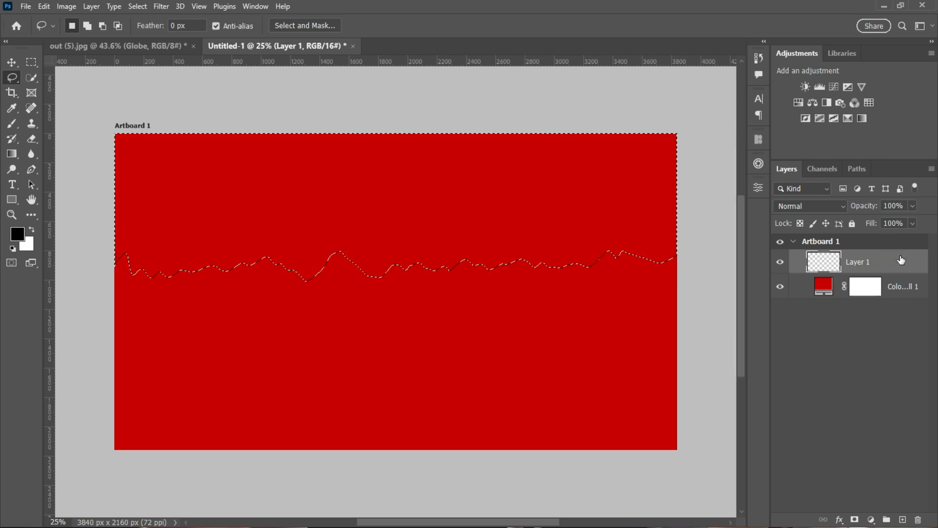
key("alt+BackSpace")
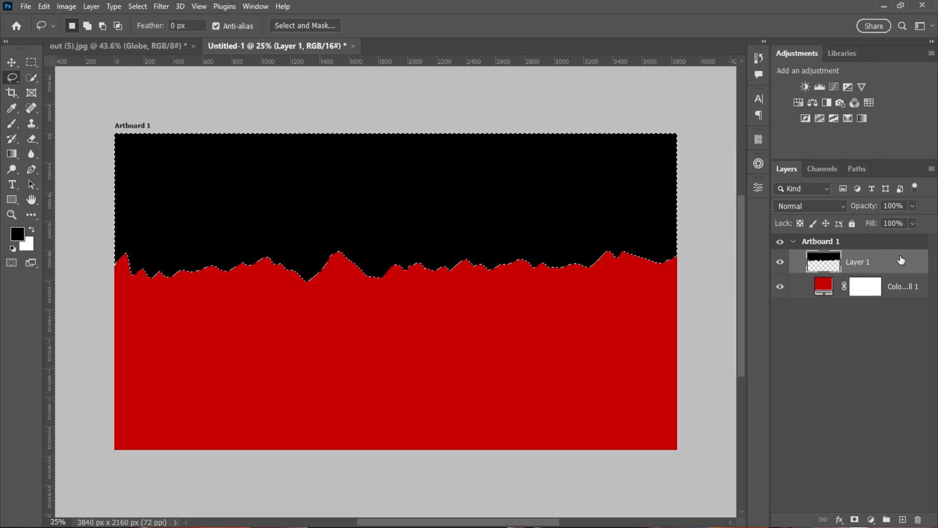
left_click(12, 63)
key("ctrl+d")
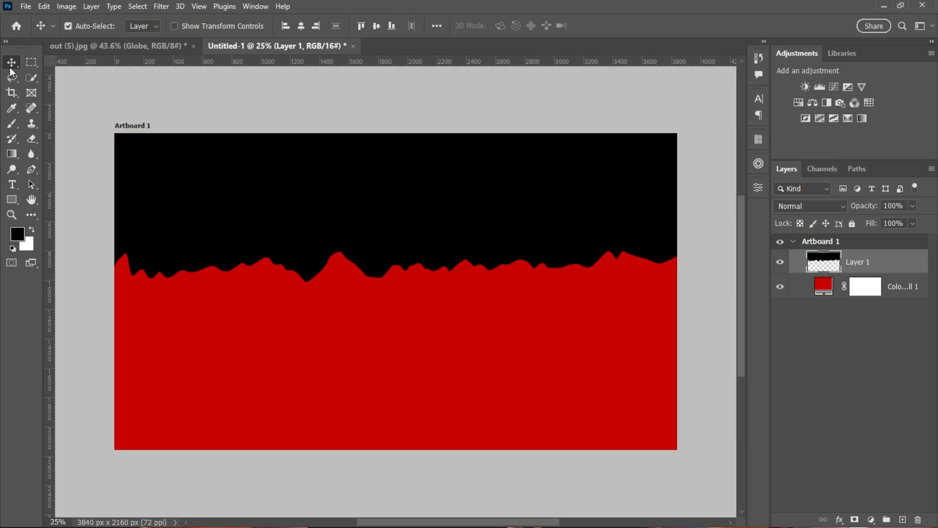
Move the black shape up, rotate it to about -5.85° and scale it to about 104% to span the artboard's width.
left_click_drag(433, 222, 437, 217)
key("ctrl+t")
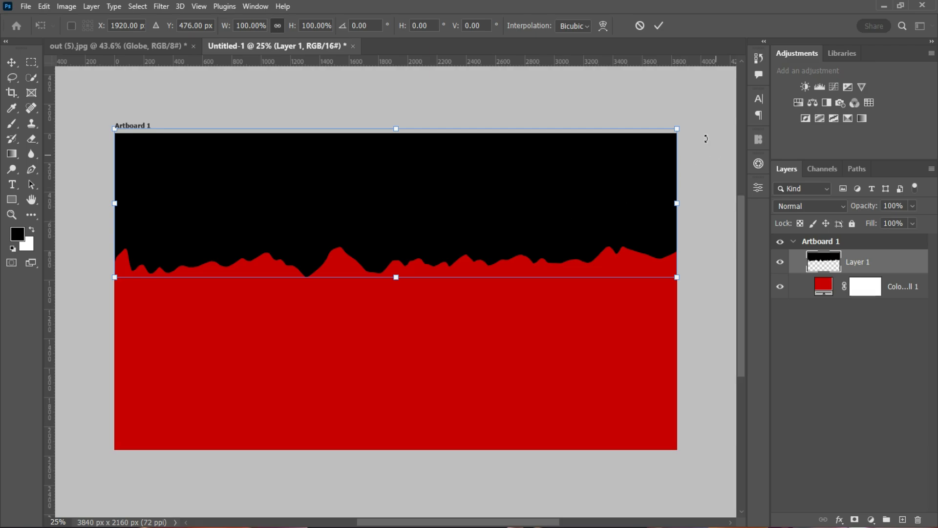
left_click_drag(705, 138, 693, 97)
left_click_drag(555, 205, 545, 141)
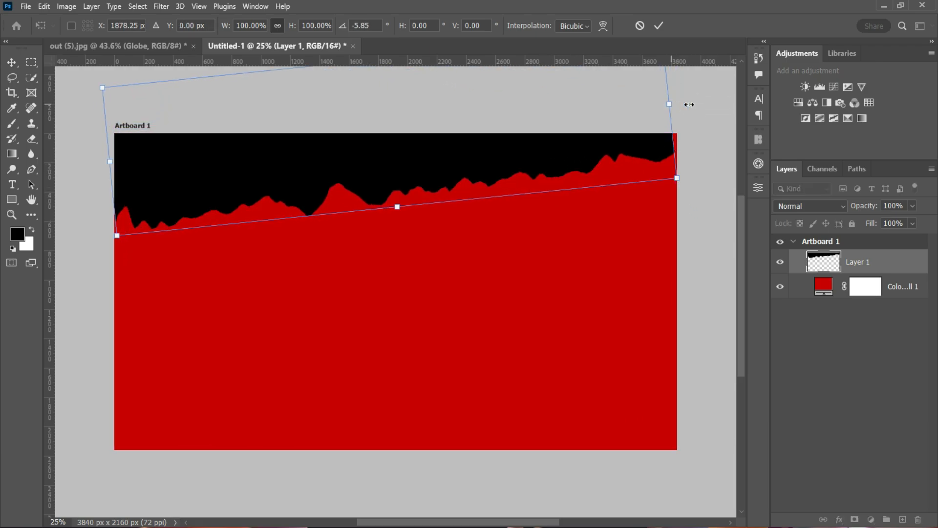
left_click_drag(689, 105, 684, 105)
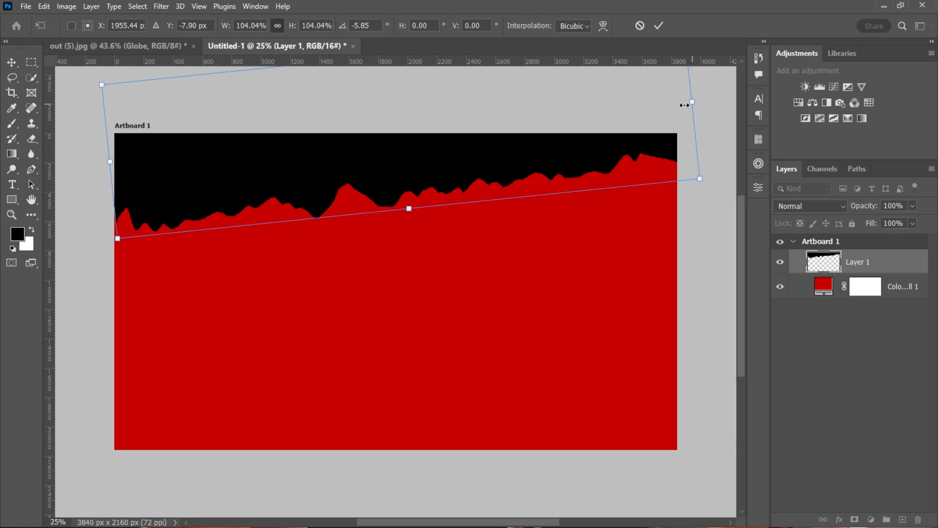
left_click(658, 26)
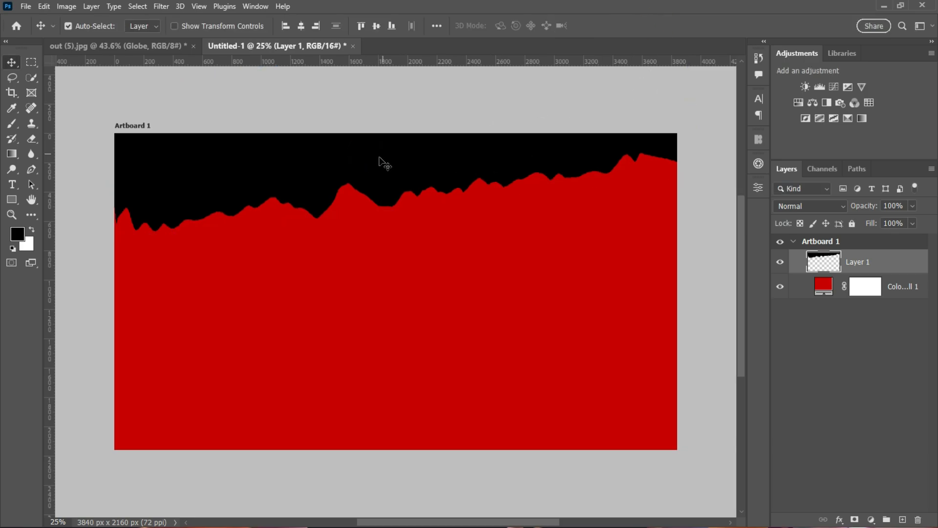
Duplicate the black shape onto the artboard's lower half and flip the copy vertically.
left_click_drag(384, 164, 404, 388)
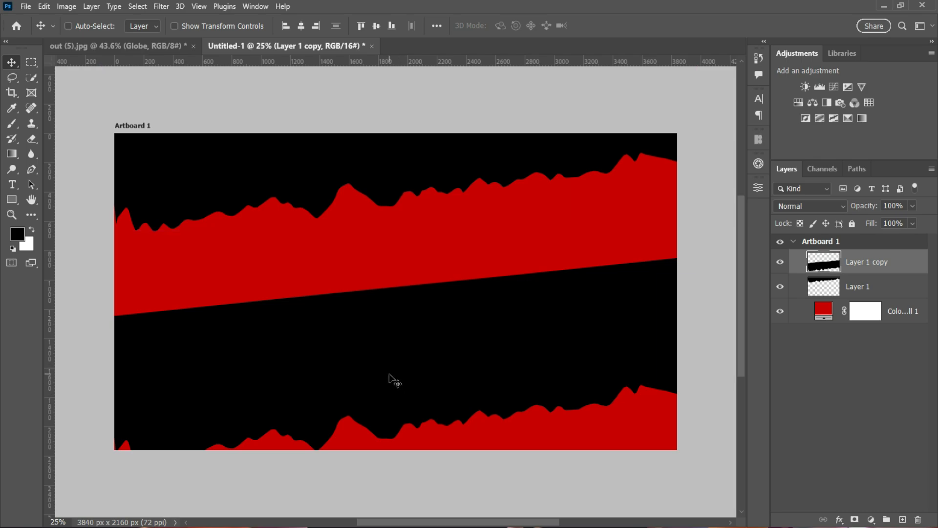
key("ctrl+t")
right_click(391, 379)
left_click(421, 352)
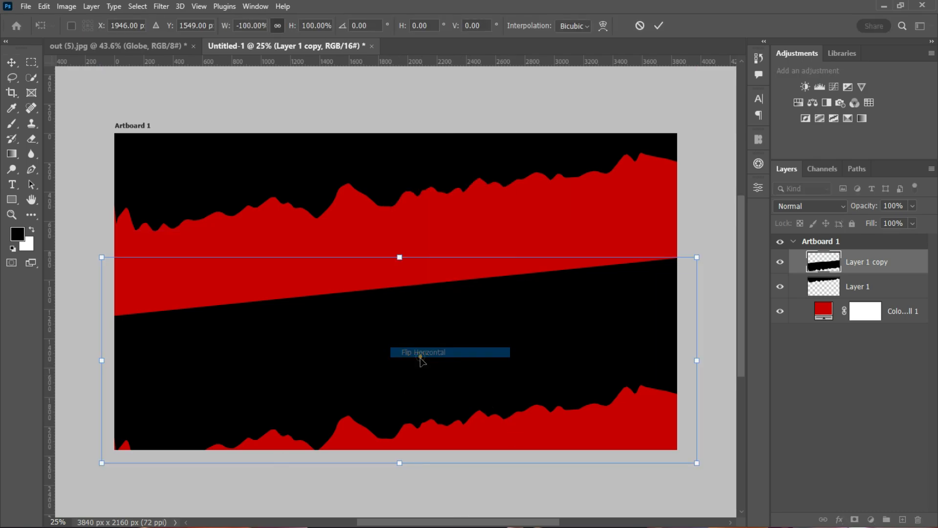
right_click(381, 370)
left_click(389, 358)
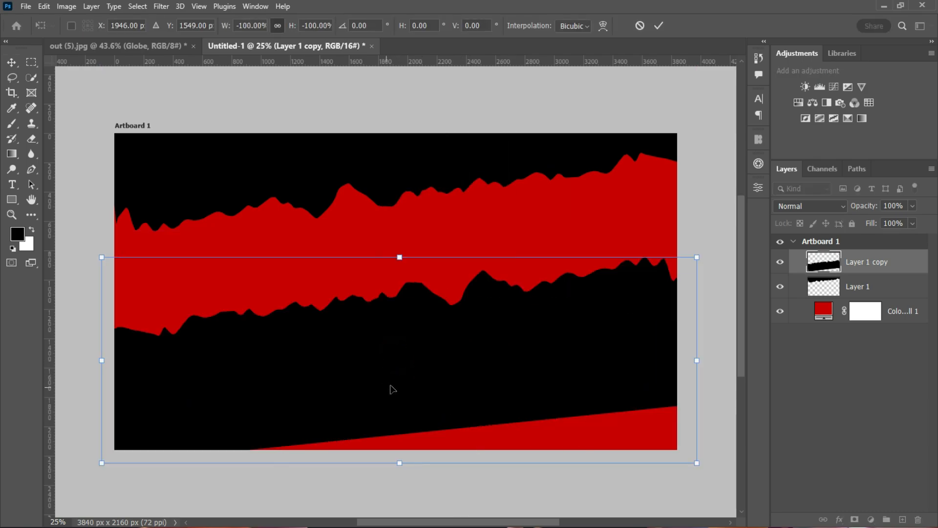
right_click(397, 383)
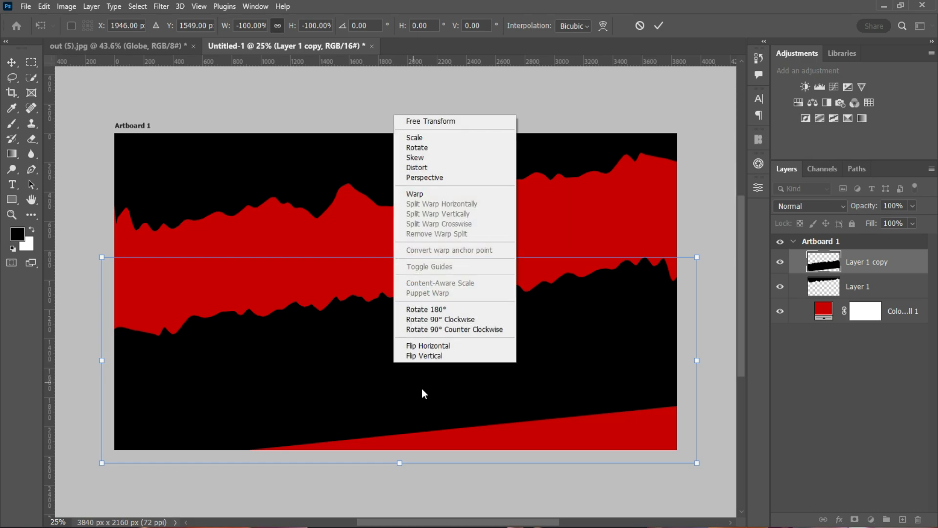
left_click(419, 345)
Move the flipped copy down about 656 px to the artboard's lower edge and shift it slightly left.
left_click_drag(345, 343, 337, 440)
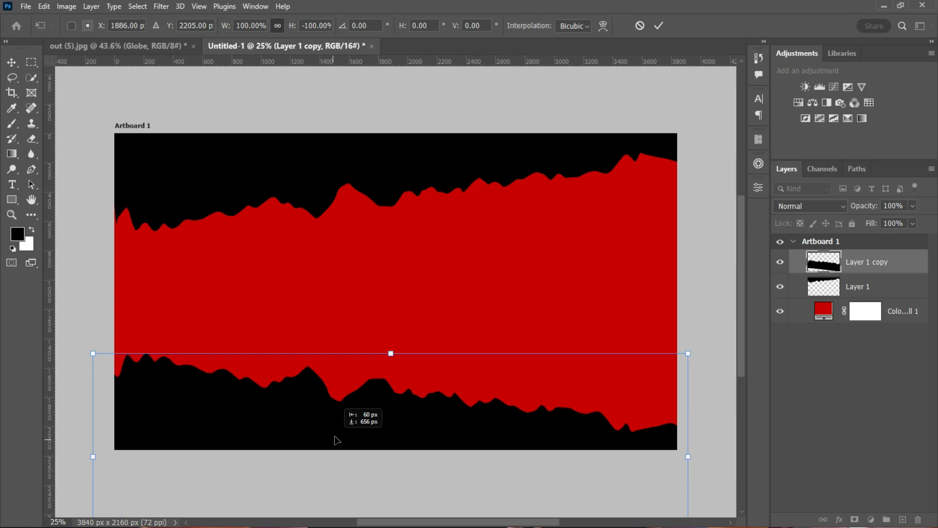
left_click(659, 26)
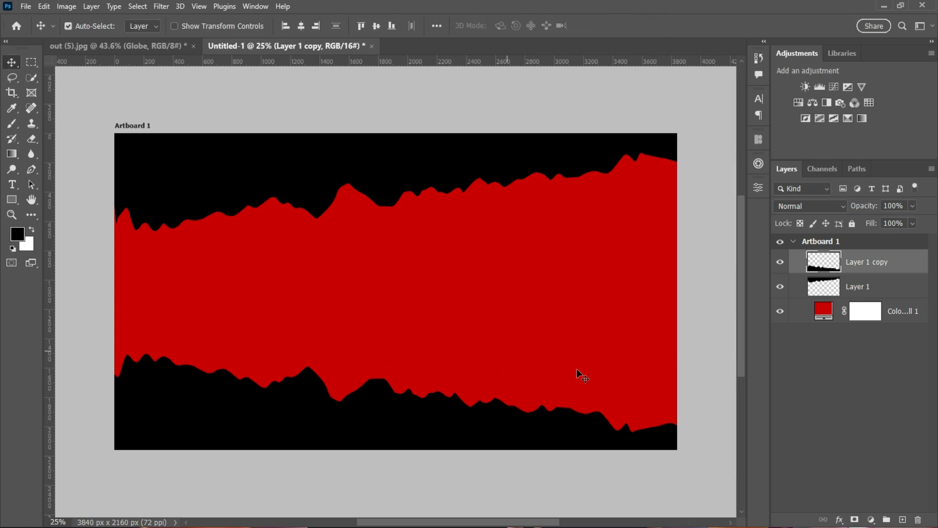
left_click_drag(254, 399, 245, 402)
Move the upper black shape slightly up to widen the red band.
left_click(385, 168)
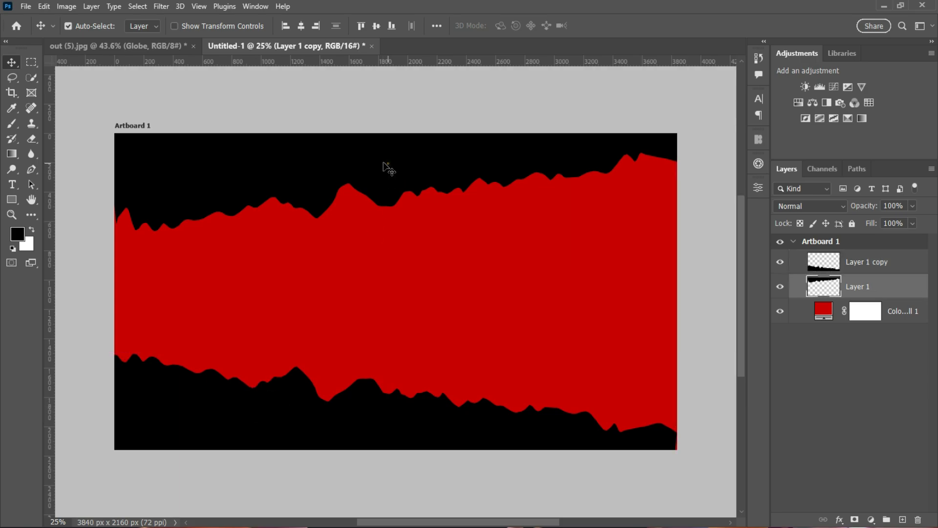
left_click_drag(379, 171, 379, 163)
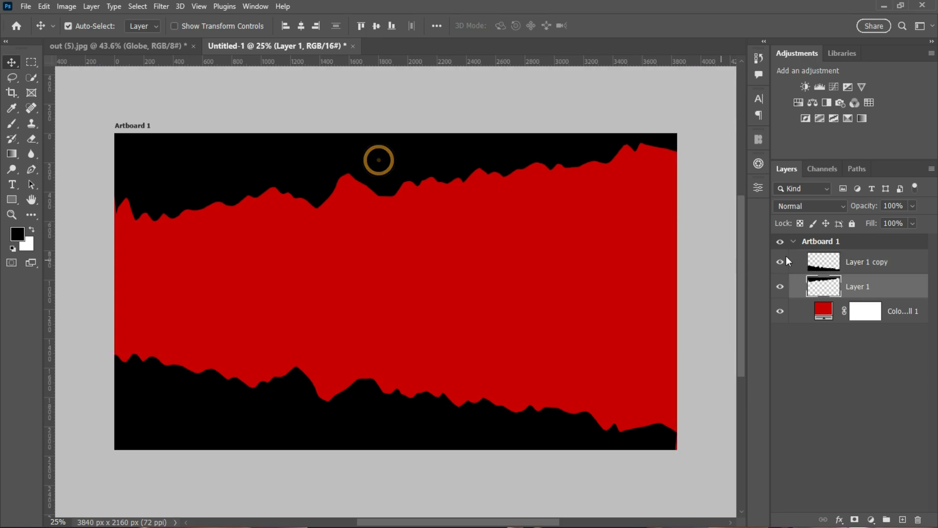
left_click(436, 154)
Duplicate the upper black shape's layer and select the original layer beneath the copy.
left_click(868, 287)
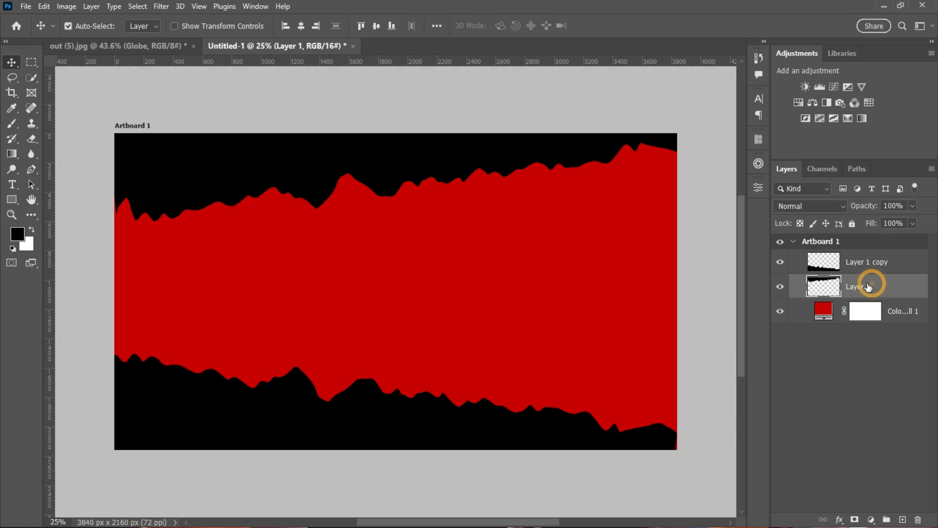
key("ctrl+j")
left_click(891, 288)
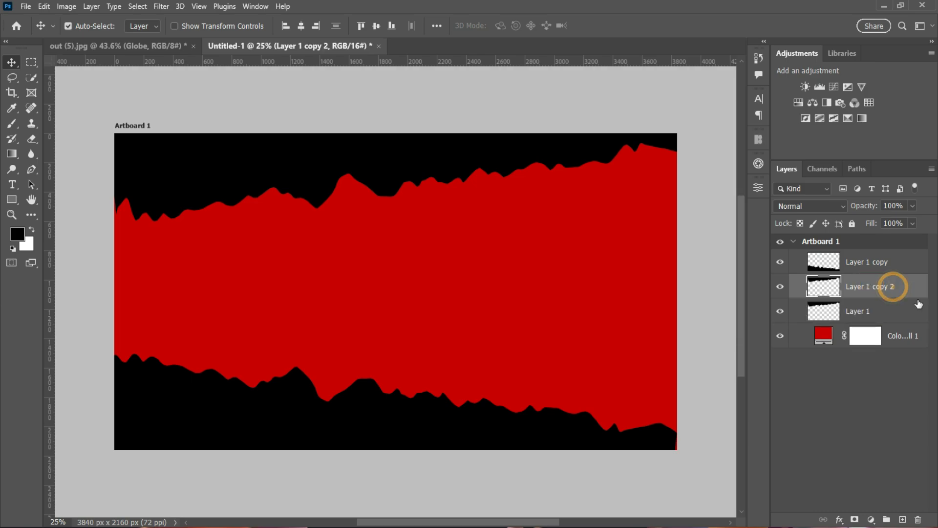
left_click(868, 318)
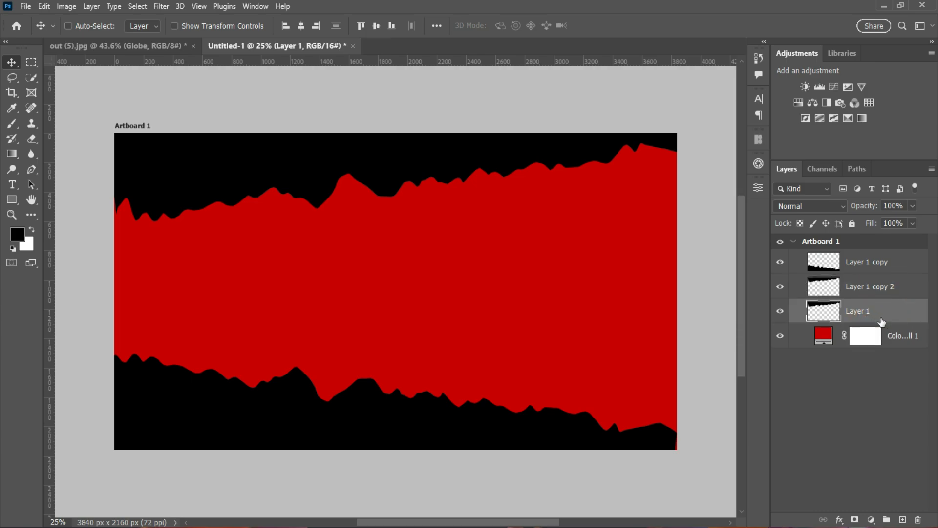
Scale the original upper shape beneath its copy proportionally to about 110%.
key("ctrl+t")
left_click_drag(693, 121, 735, 124)
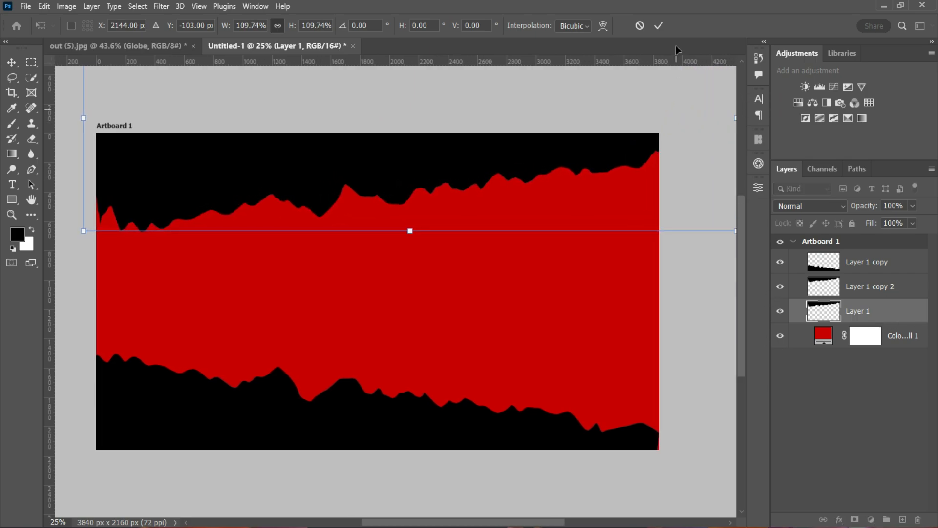
left_click(658, 26)
Apply a near-white (#fafafa) Color Overlay at 100% opacity to the enlarged original upper shape.
left_click(825, 311)
double_click(825, 312)
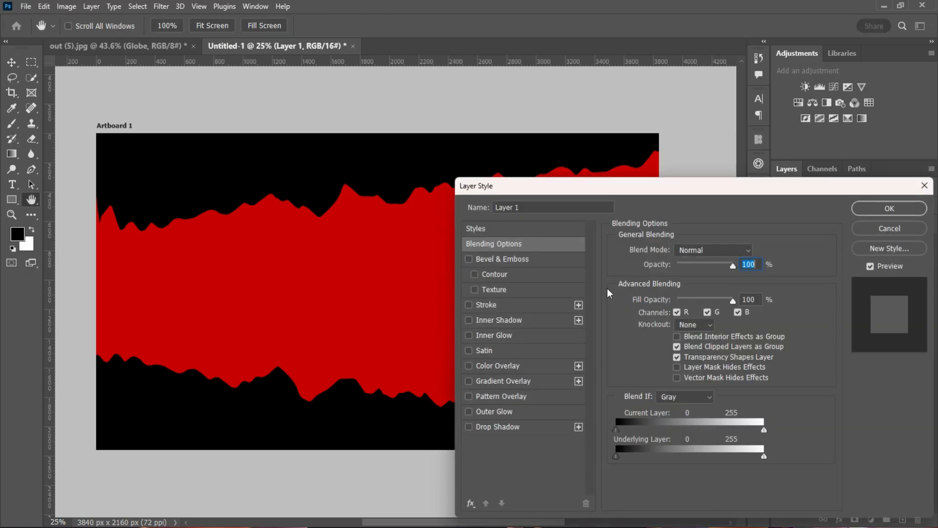
left_click(498, 366)
left_click(747, 251)
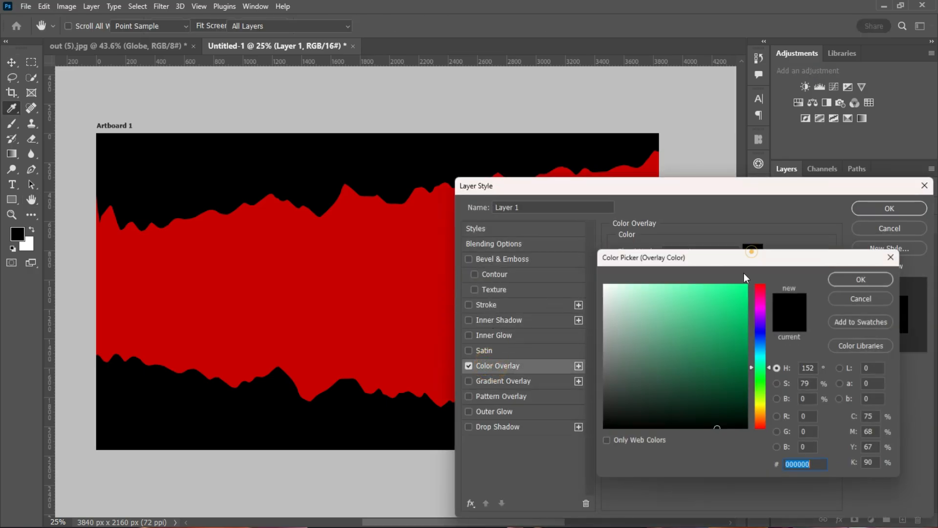
left_click(600, 285)
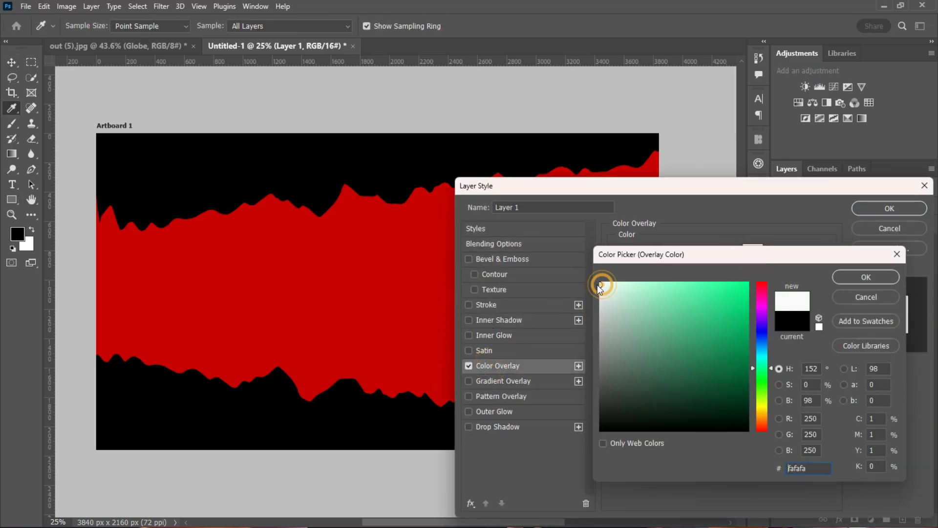
left_click(866, 277)
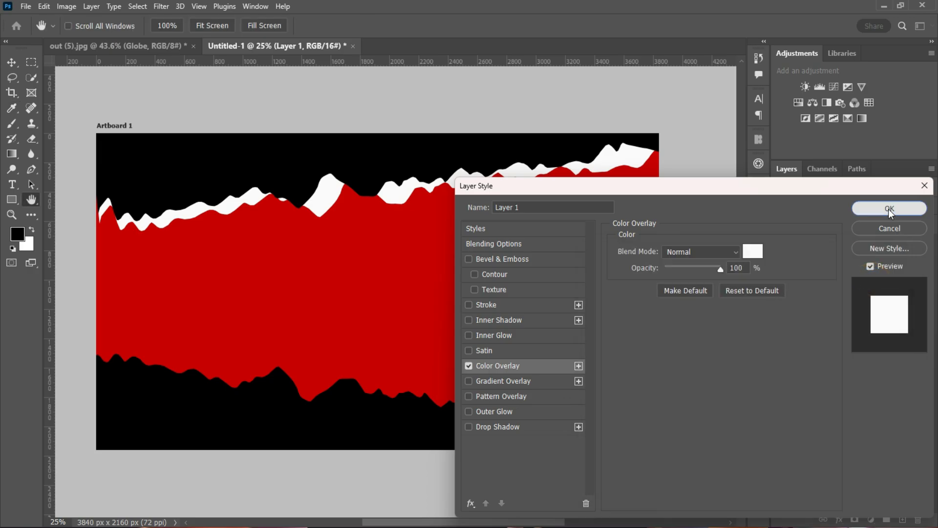
left_click(889, 209)
Apply the same near-white Color Overlay to the upper shape's copy and shift the copy slightly left.
key("v")
left_click(374, 145)
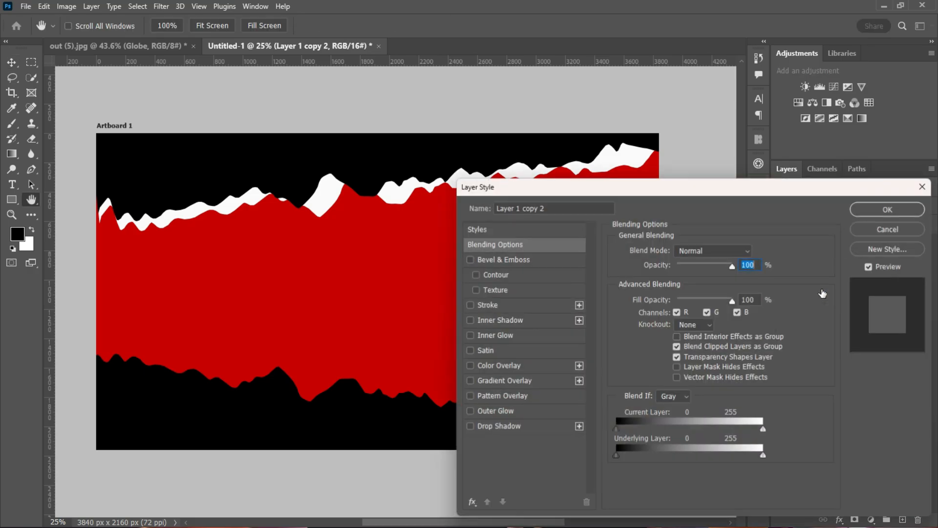
double_click(806, 292)
left_click(507, 367)
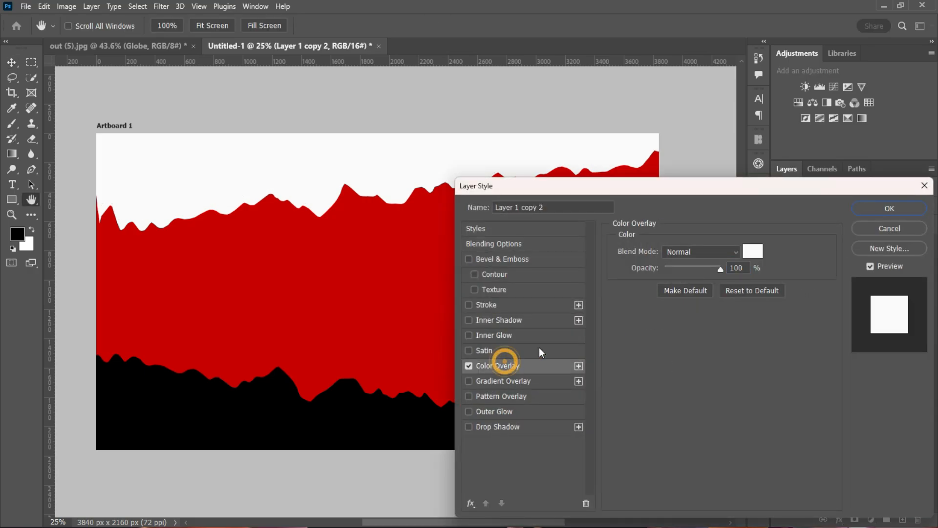
left_click(881, 209)
left_click_drag(315, 159, 310, 160)
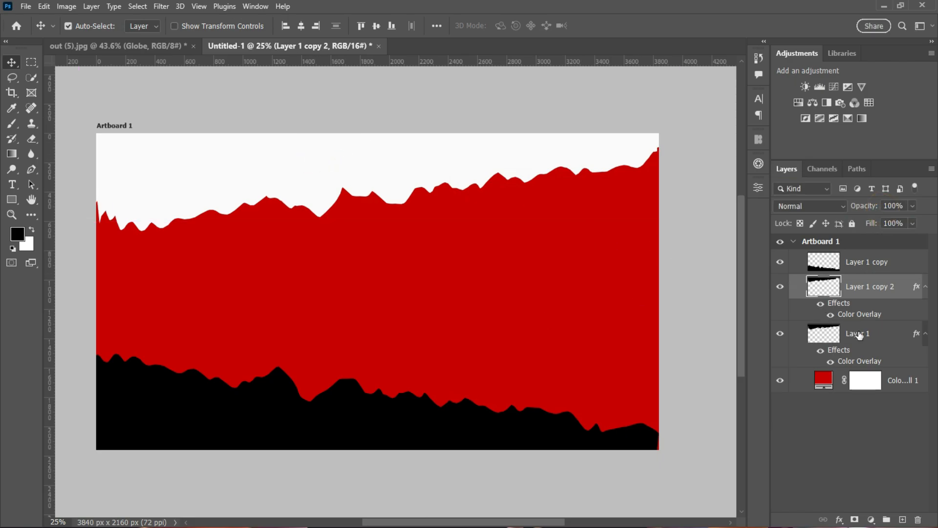
Add a drop shadow in dark brown (#341200) to the upper shape's copy.
left_click(882, 337)
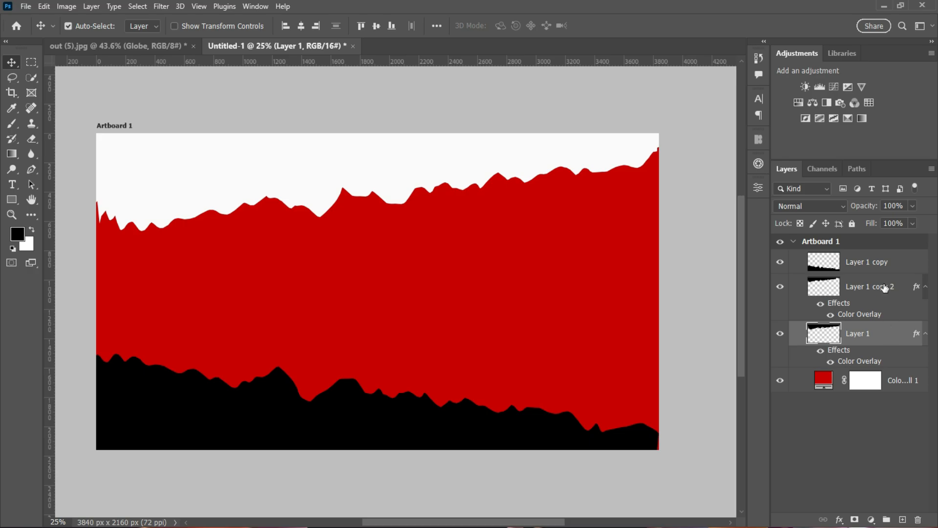
left_click(879, 297)
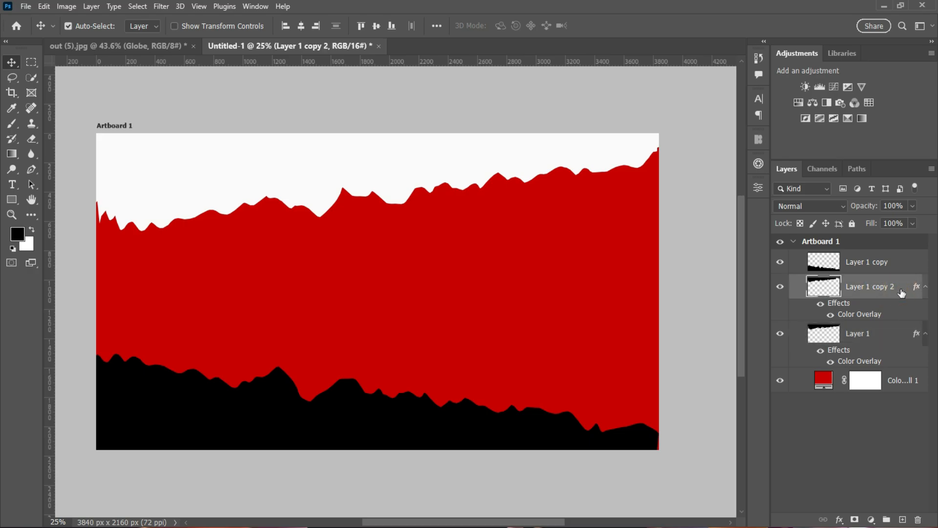
double_click(902, 294)
left_click(491, 428)
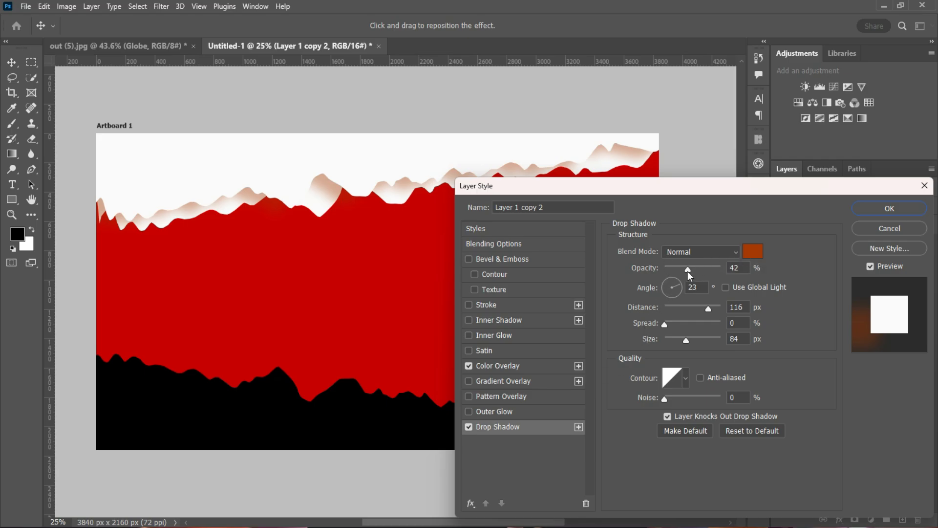
left_click(755, 259)
left_click_drag(729, 373, 776, 401)
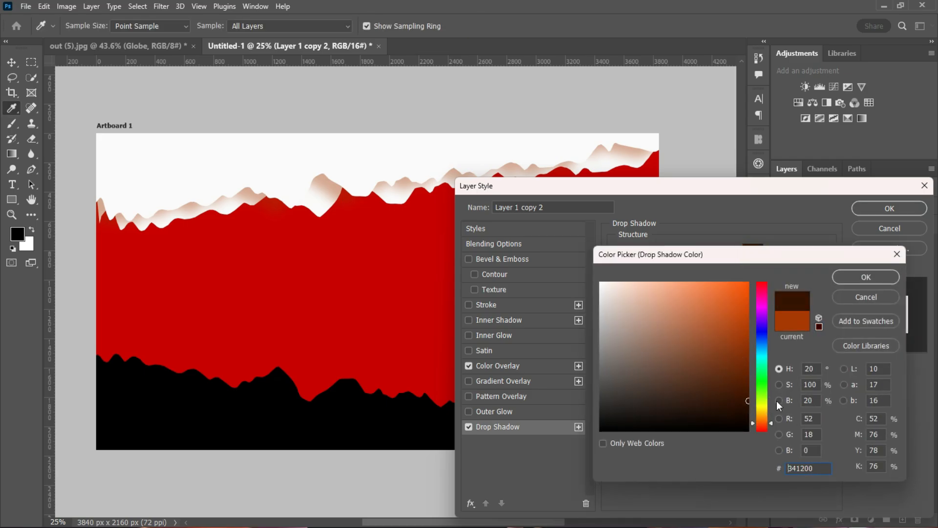
left_click(866, 276)
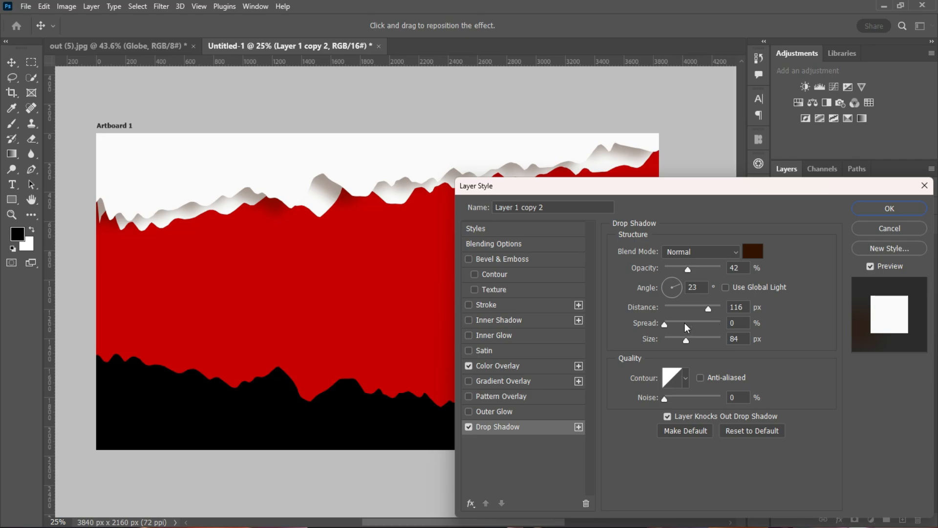
Set the copy's drop shadow to 16% opacity, 62° angle, 177 px distance and 68 px size.
left_click_drag(709, 309, 683, 340)
left_click_drag(687, 269, 676, 273)
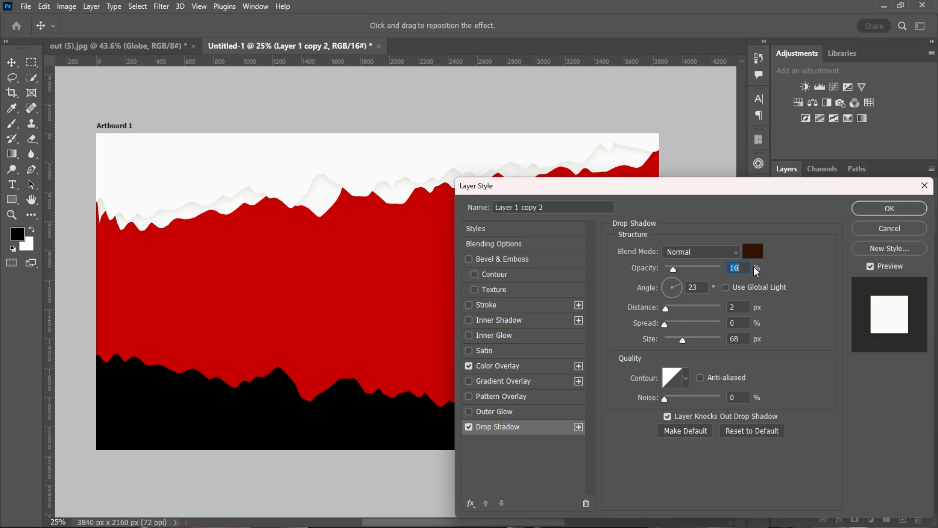
left_click_drag(372, 247, 317, 199)
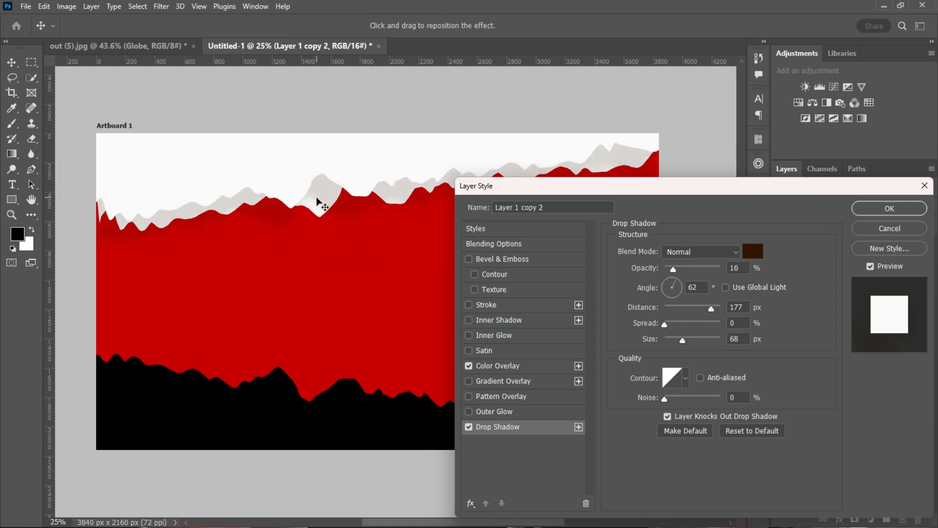
left_click(881, 210)
Stretch the upper shape's copy leftward to about 107% width past the artboard's edge and move it slightly down.
mouse_move(338, 164)
left_mouse_down()
mouse_move(350, 159)
mouse_move(329, 161)
mouse_move(360, 159)
mouse_move(347, 175)
left_mouse_up()
key("ctrl+t")
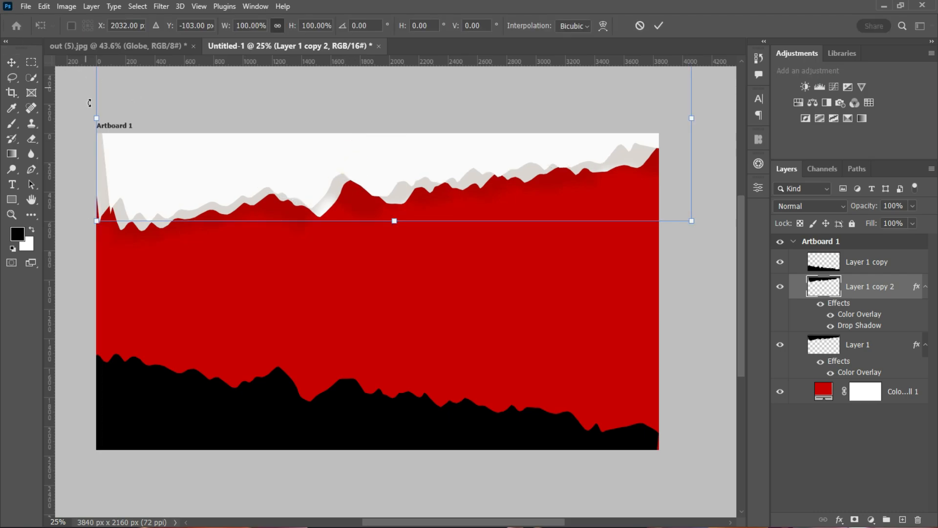
left_click_drag(90, 102, 56, 112)
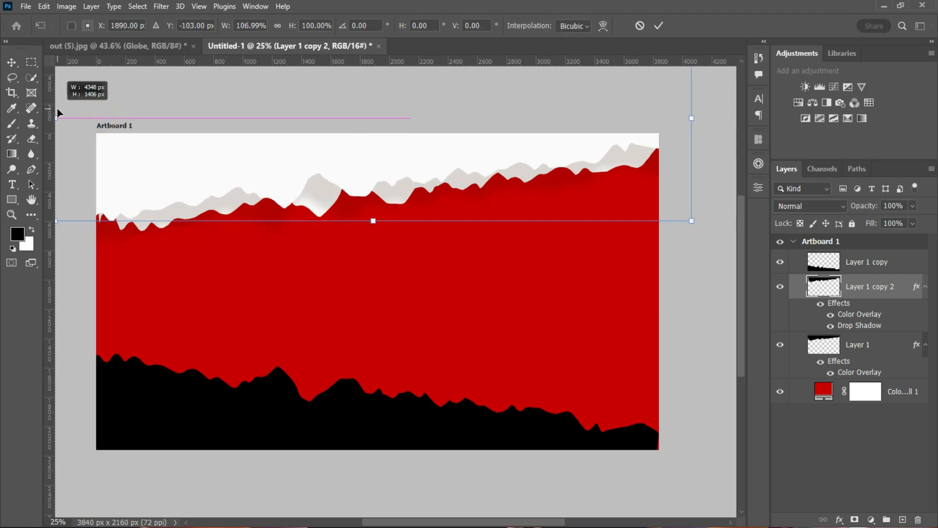
left_click(659, 25)
left_click_drag(411, 153, 411, 165)
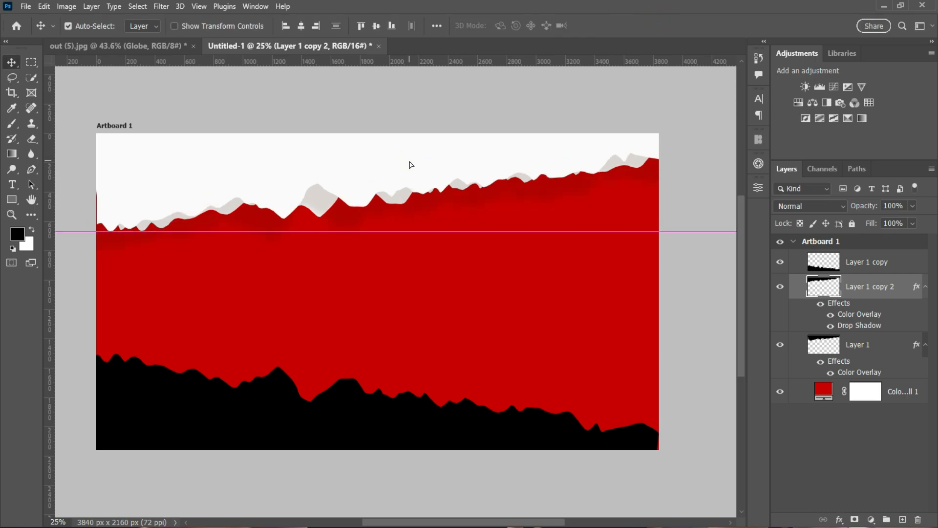
left_click(399, 103)
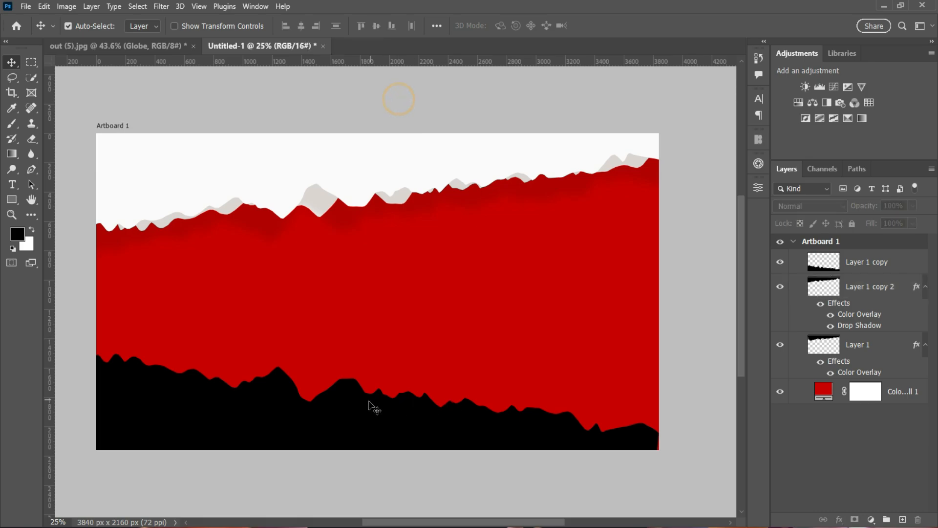
left_click(369, 401)
left_click(697, 236)
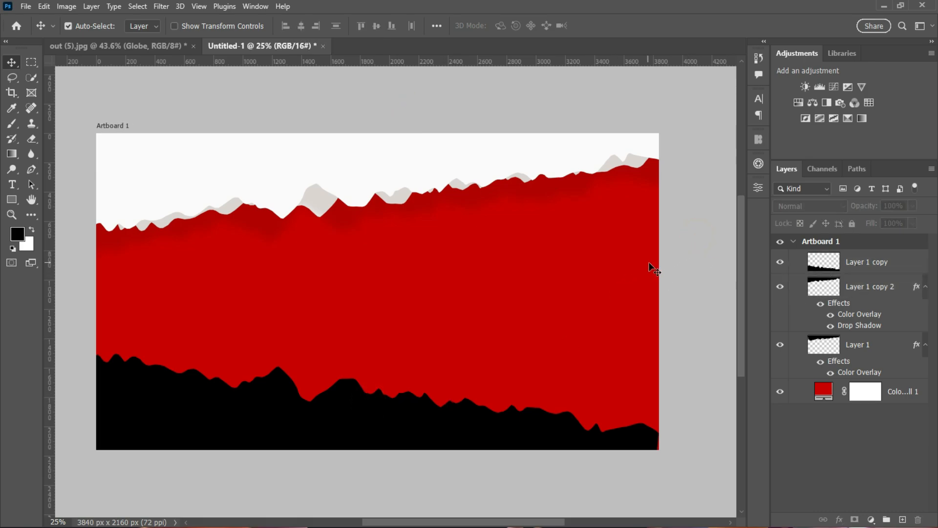
Copy the bodybuilder from out (5).jpg into the banner, suppress further depth warnings, and place its layer above the lower black shape.
left_click(393, 156)
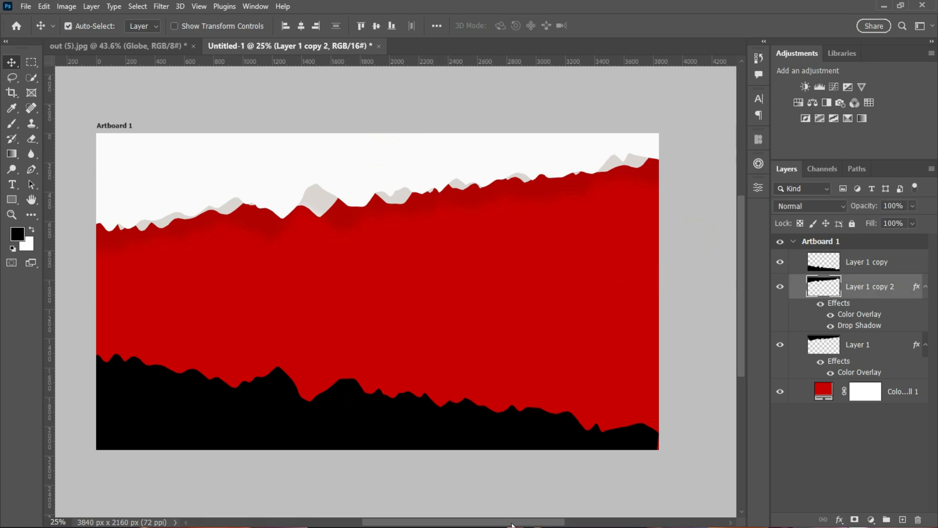
left_click_drag(521, 522, 509, 522)
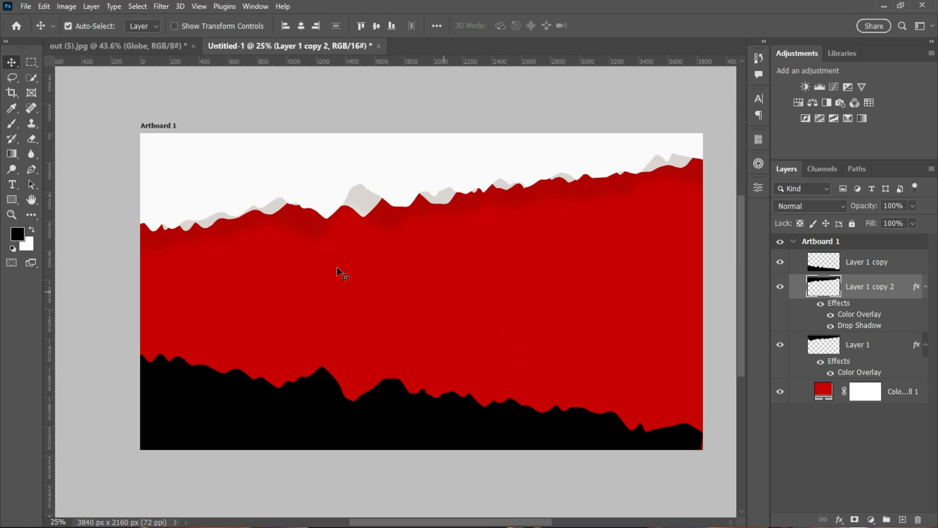
left_click(120, 45)
left_click_drag(372, 210, 271, 263)
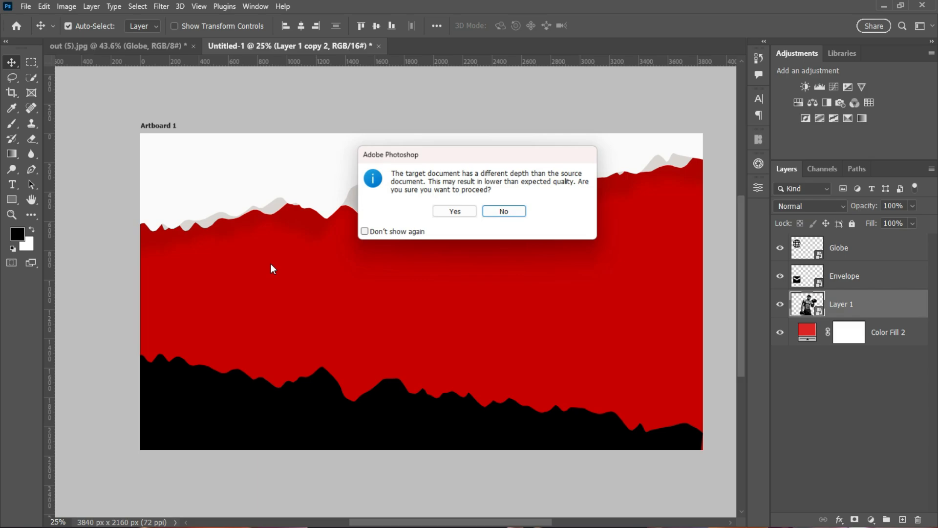
left_click(391, 234)
left_click(453, 212)
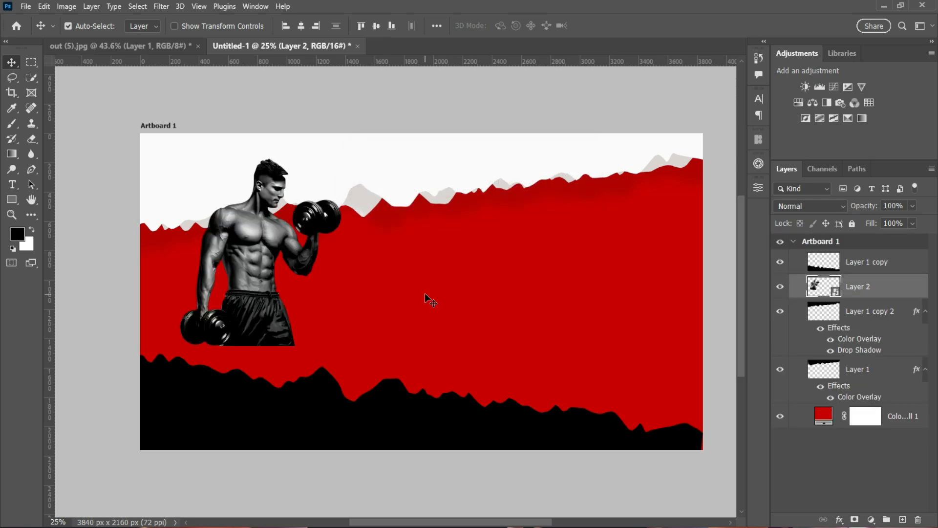
left_click_drag(249, 230, 259, 274)
left_click_drag(883, 287, 860, 255)
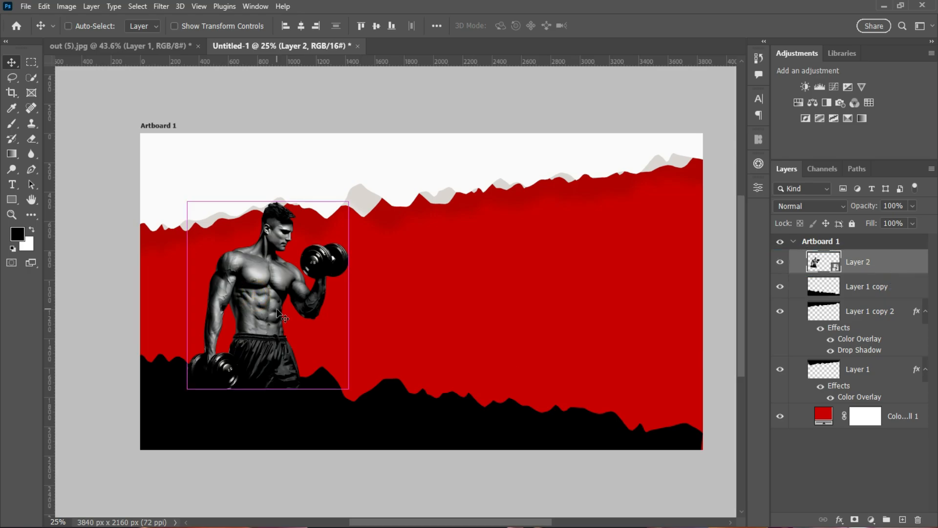
Enlarge the bodybuilder proportionally to nearly the artboard's full height and place it on the left side against the lower edge.
key("ctrl+t")
left_click_drag(350, 297, 411, 320)
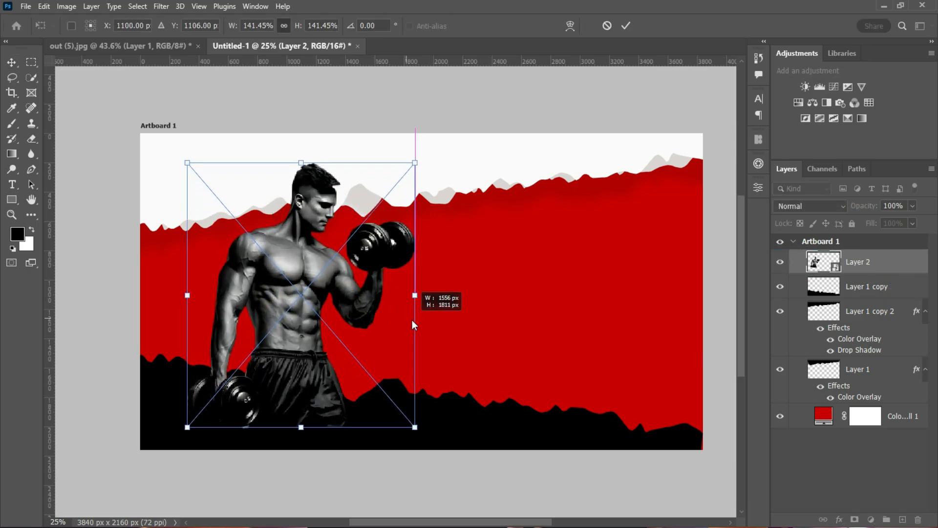
left_click_drag(305, 295, 280, 315)
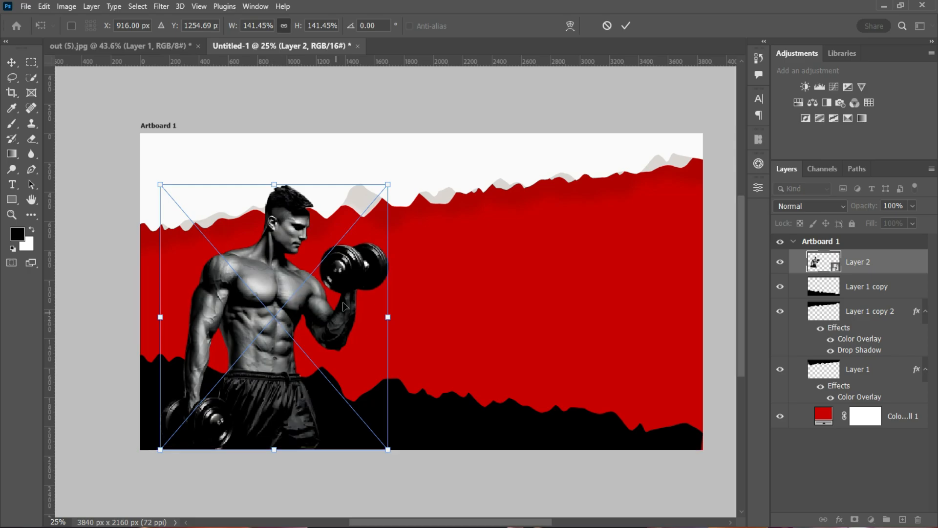
left_click_drag(388, 316, 415, 317)
left_click_drag(306, 337, 301, 321)
key("Return")
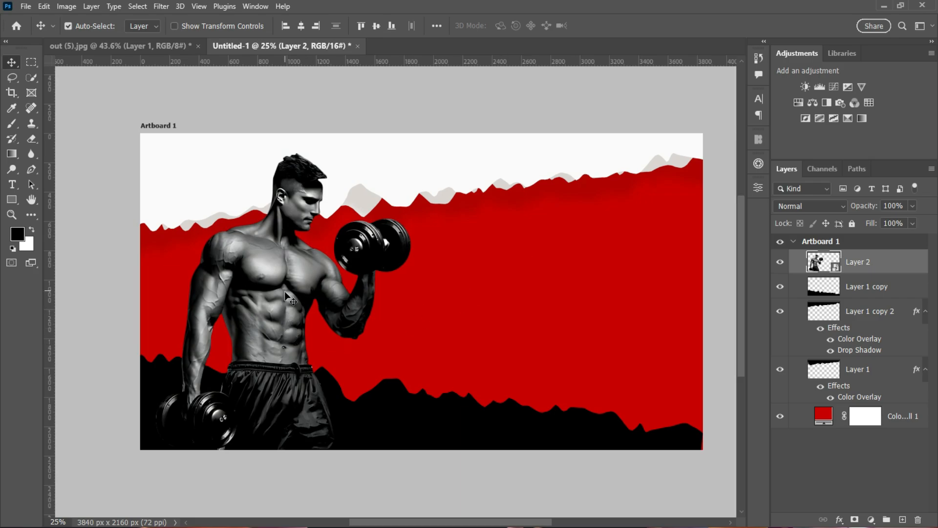
Apply a near-black neutral grey Color Overlay to the lower jagged shape.
left_click(515, 422)
double_click(822, 289)
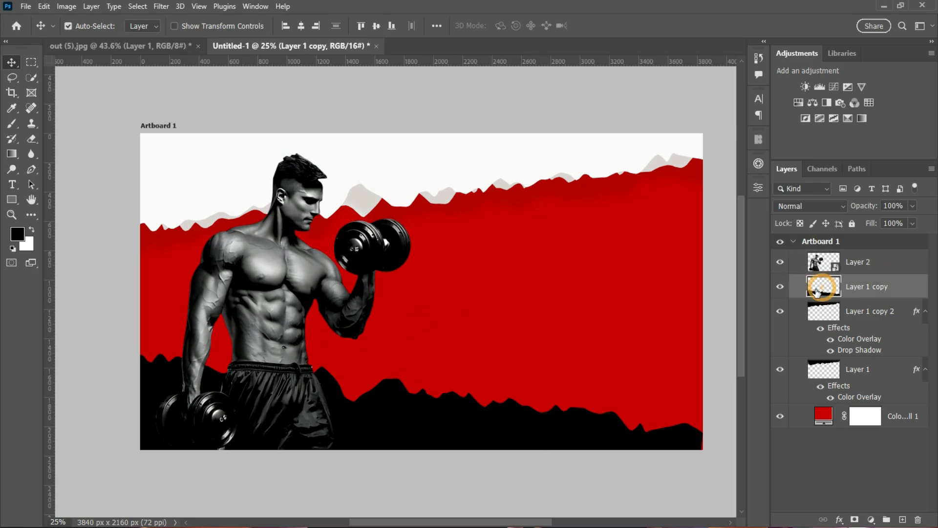
left_click(501, 367)
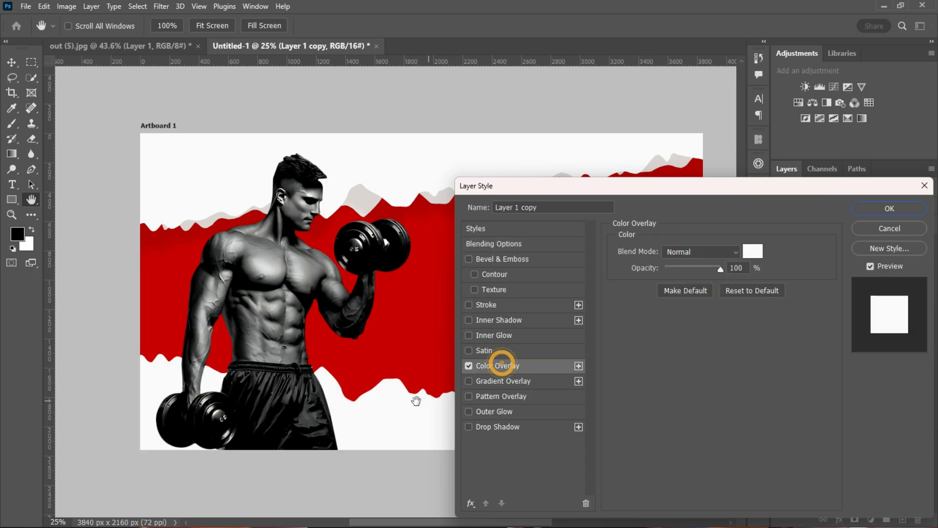
left_click(752, 251)
left_click(269, 394)
left_click(270, 380)
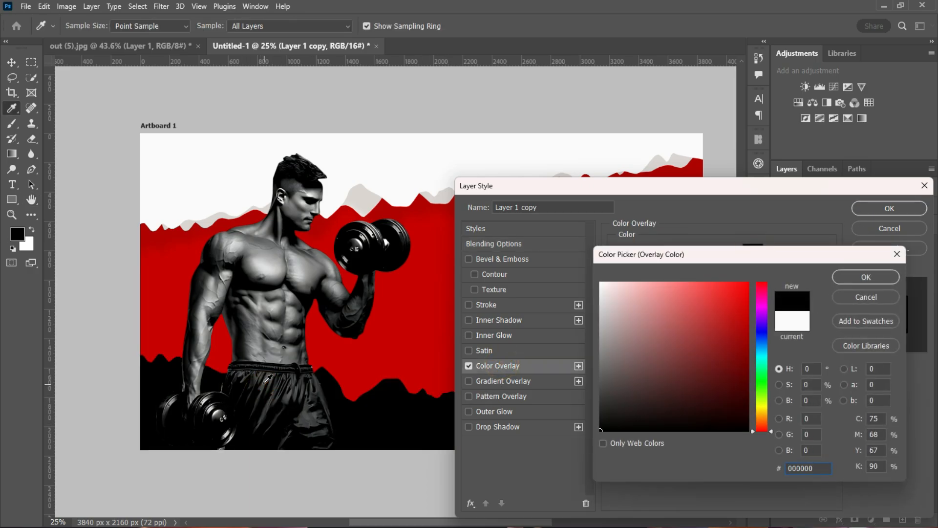
left_click(269, 379)
type("1e1e1e")
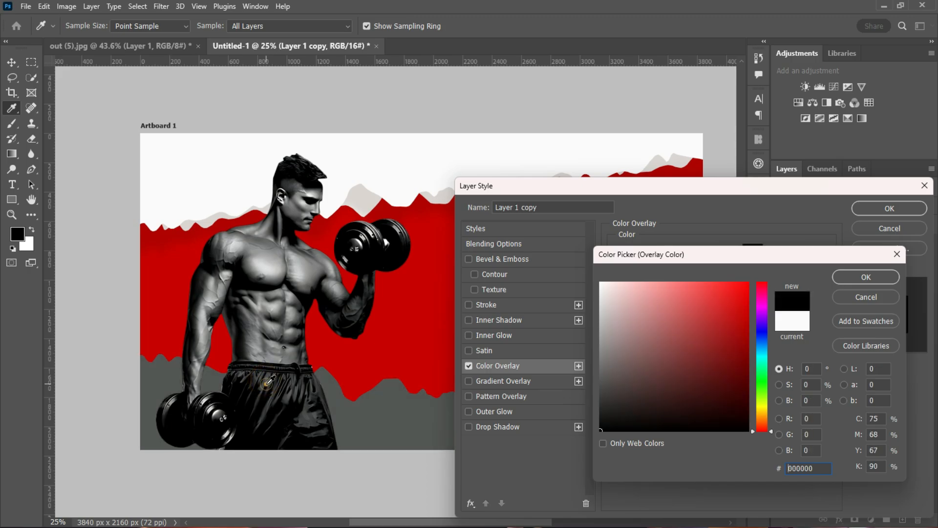
left_click(601, 416)
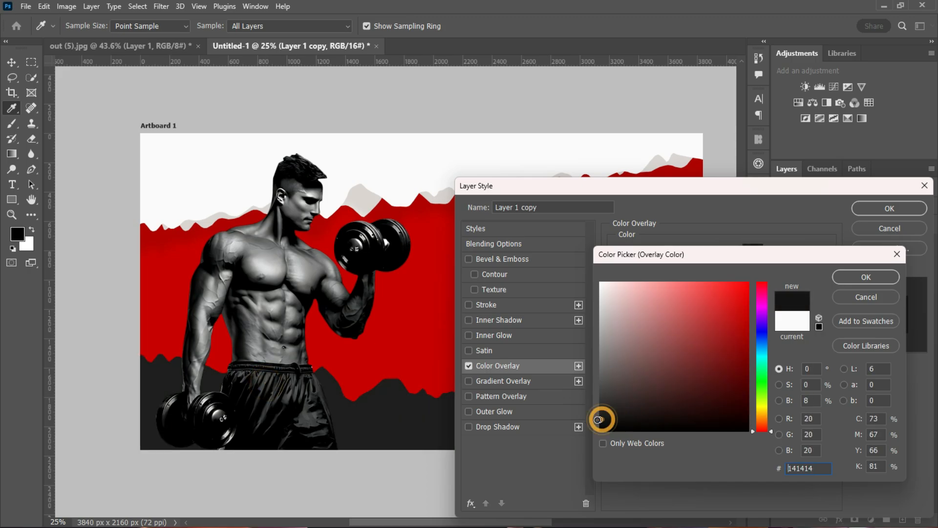
left_click(851, 273)
left_click(890, 208)
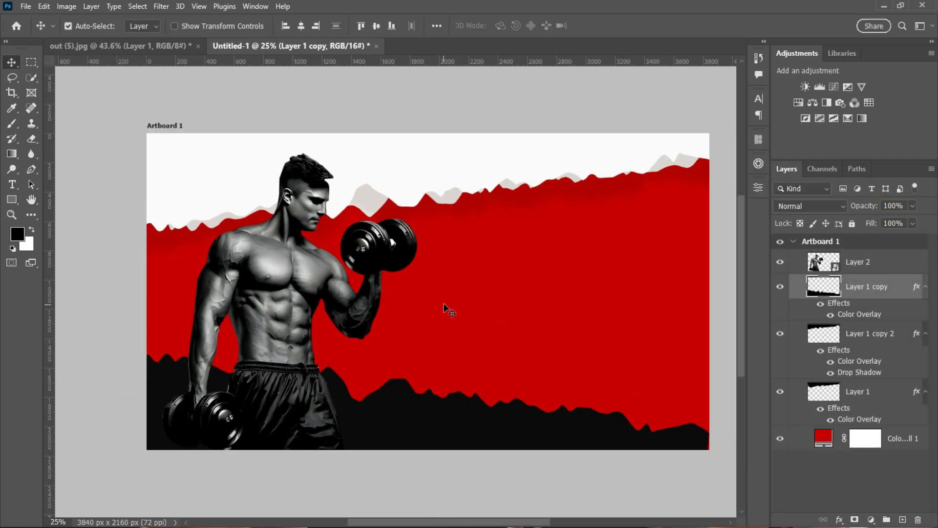
Move the bodybuilder about 76 px to the right, keeping it against the artboard's lower edge.
left_click_drag(271, 292, 282, 294)
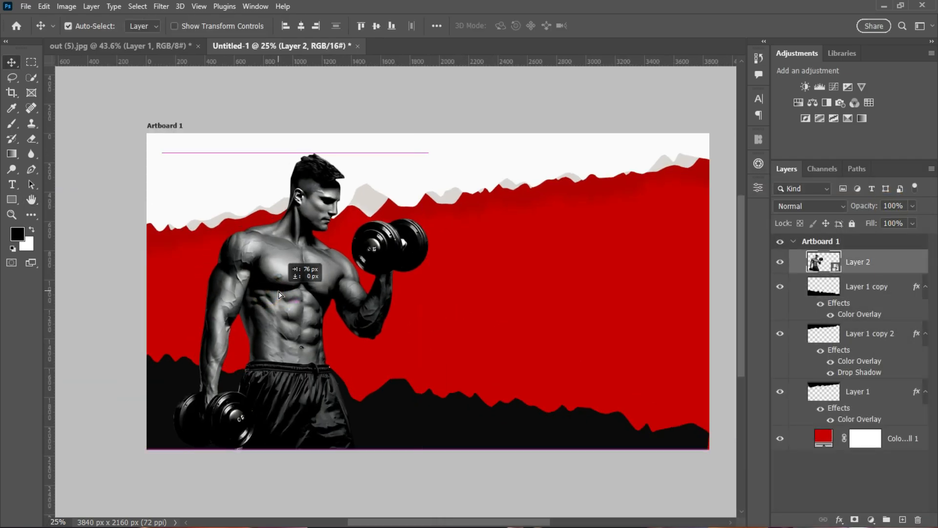
Add a black Drop Shadow effect to the upper torn-paper shape on Layer 1.
left_click(481, 157)
left_click(882, 401)
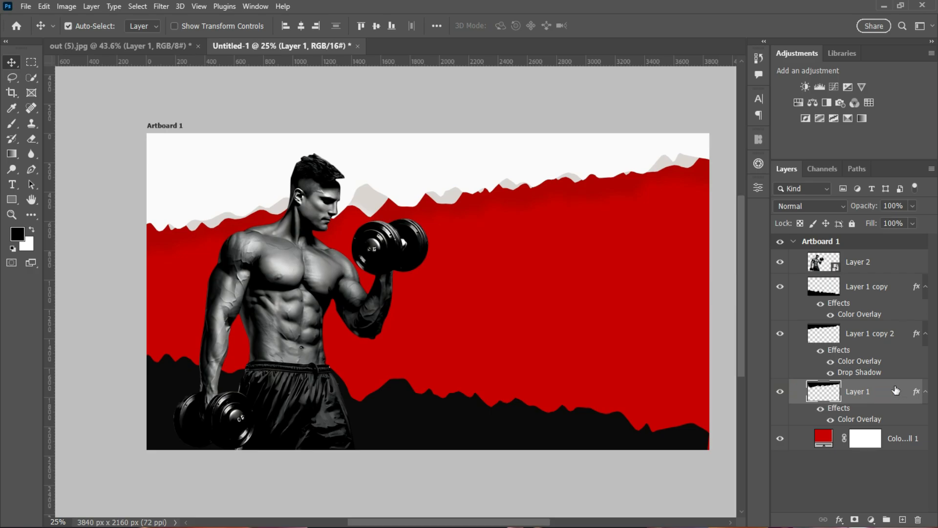
double_click(896, 390)
left_click(524, 426)
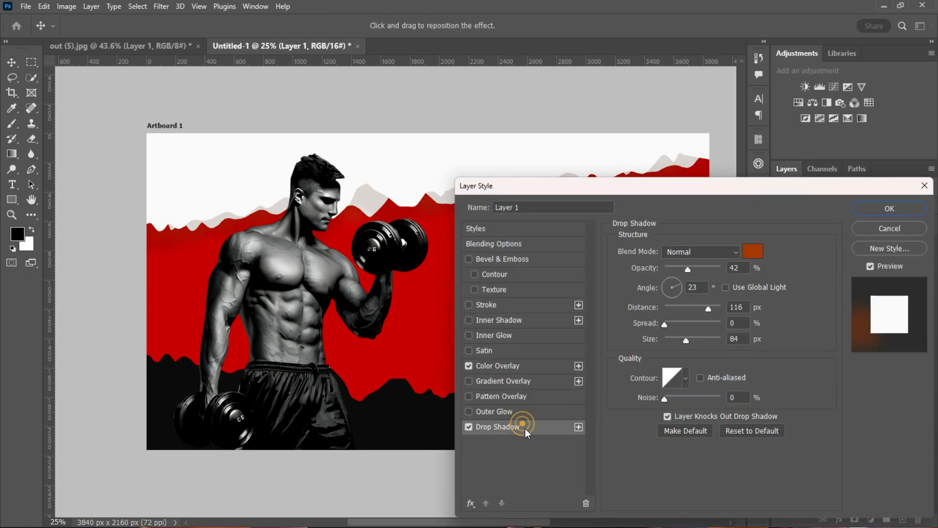
left_click_drag(700, 188, 718, 188)
left_click(769, 250)
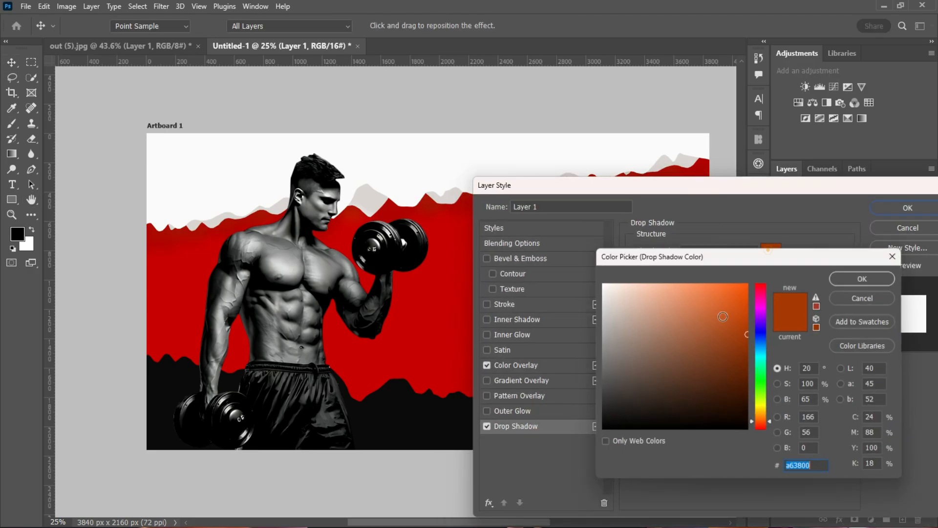
left_click_drag(621, 354, 607, 476)
left_click(868, 277)
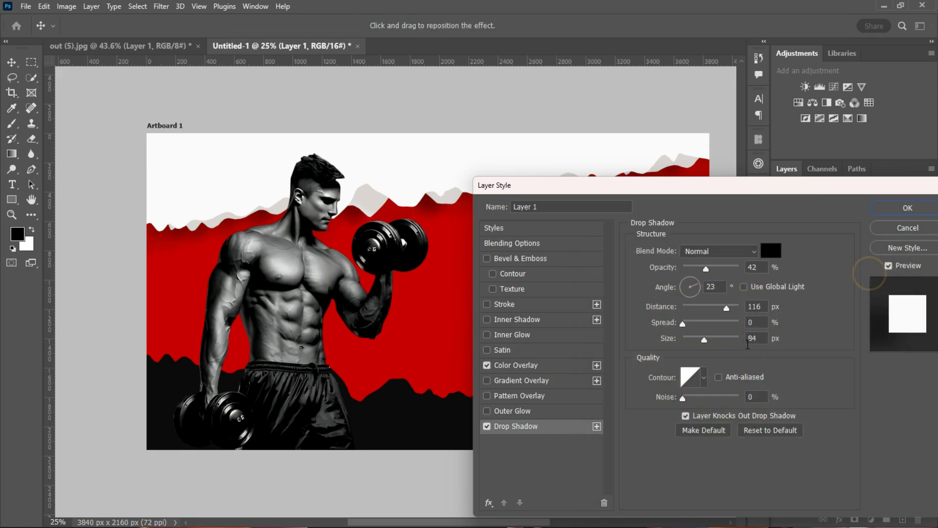
Set Layer 1's drop shadow to 8 px distance, 224 px size, Multiply blend mode and 16% opacity, and apply it.
left_click(688, 310)
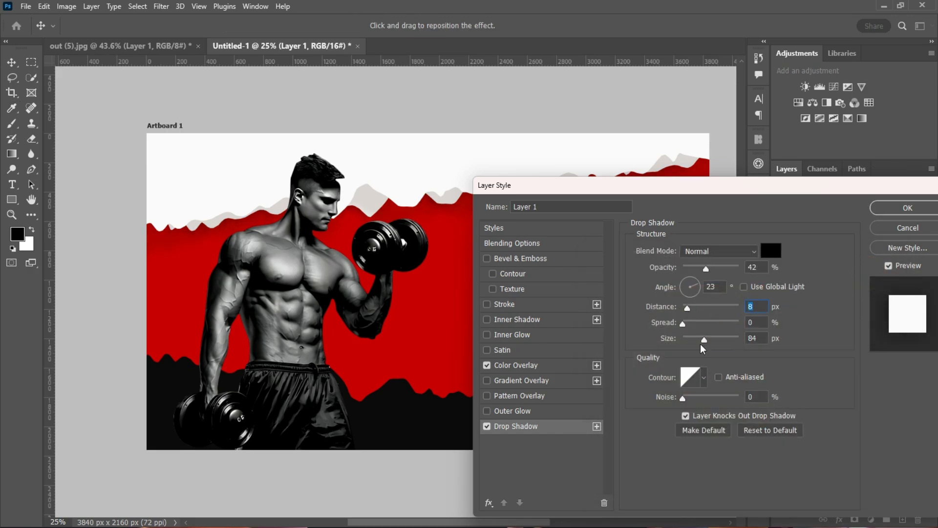
left_click_drag(704, 339, 737, 348)
left_click_drag(634, 191, 708, 193)
left_click(790, 252)
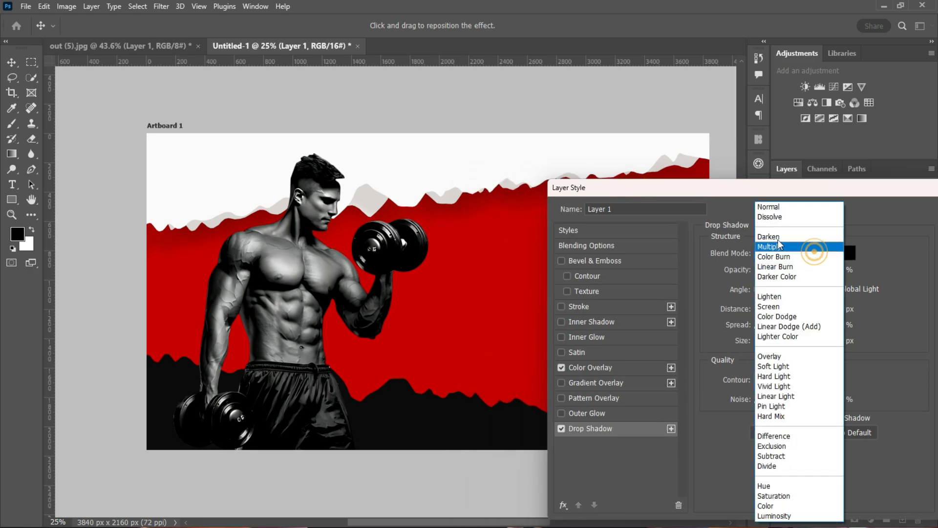
left_click(781, 244)
left_click_drag(783, 277, 766, 277)
left_click_drag(734, 188, 348, 242)
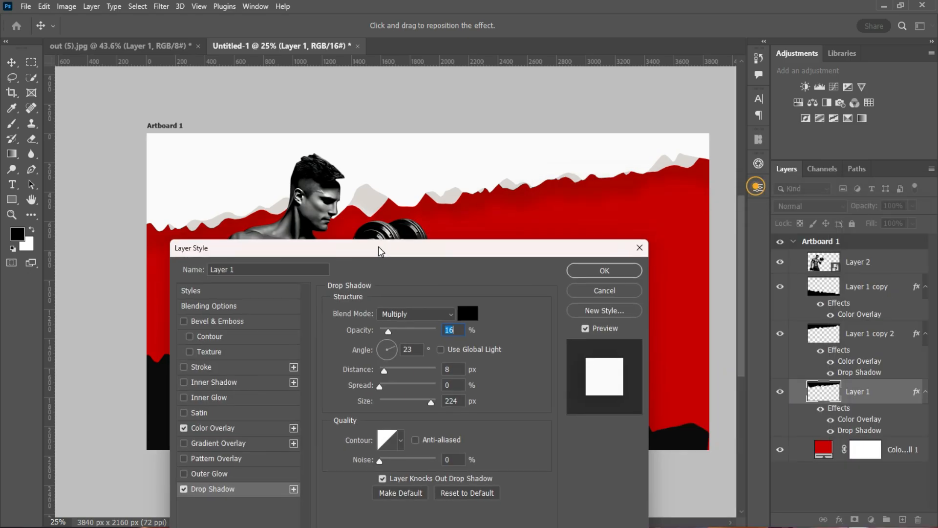
left_click(610, 266)
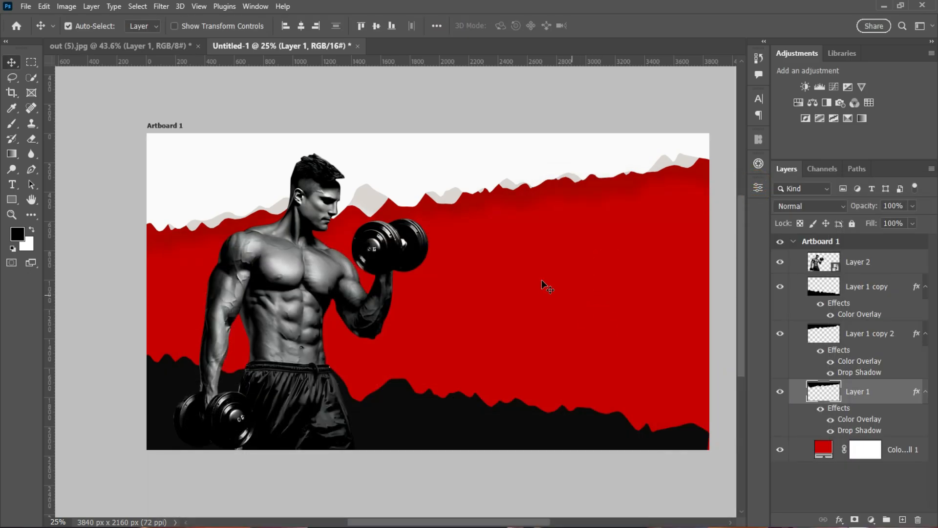
Add the horizontal text "SHAPE YOUR BOBY" on the red area, on a new layer directly above the lower black shape.
scroll(348, 266, "up", 3)
scroll(388, 268, "down", 2)
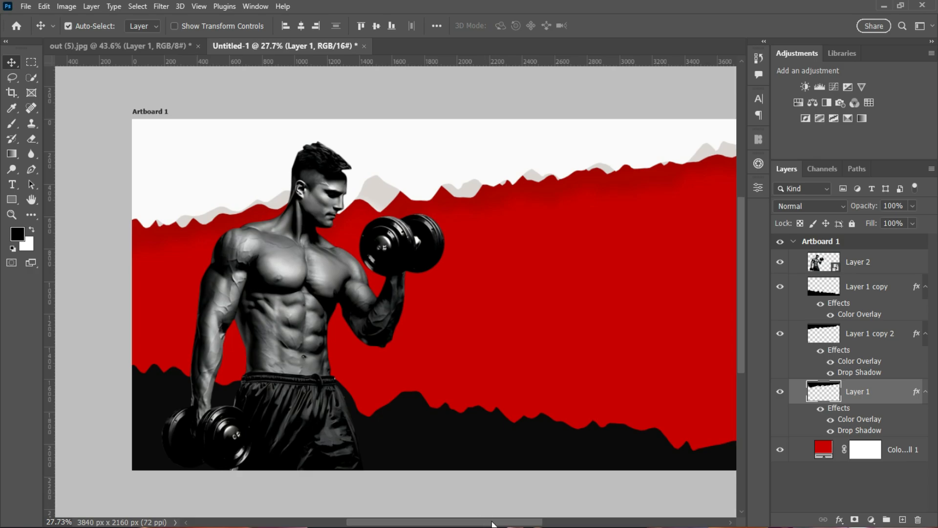
scroll(492, 523, "right", 3)
left_click(889, 295)
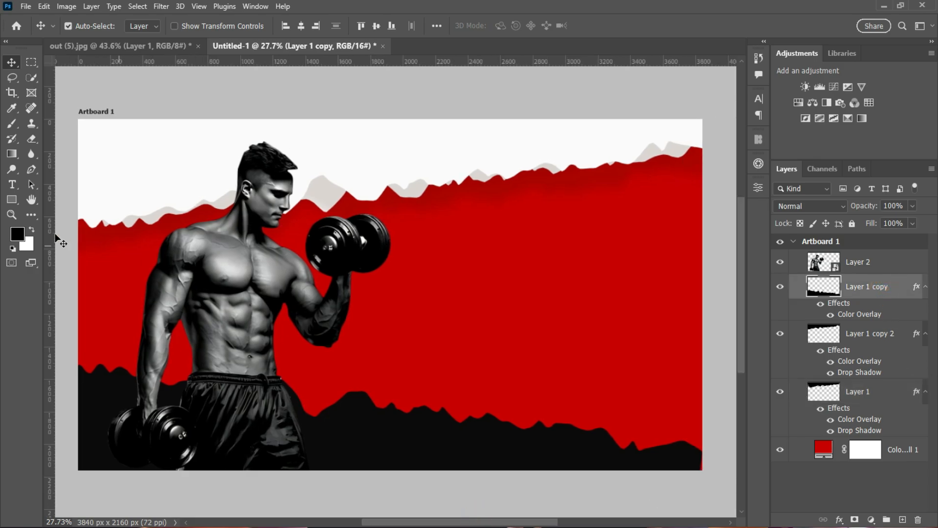
right_click(12, 184)
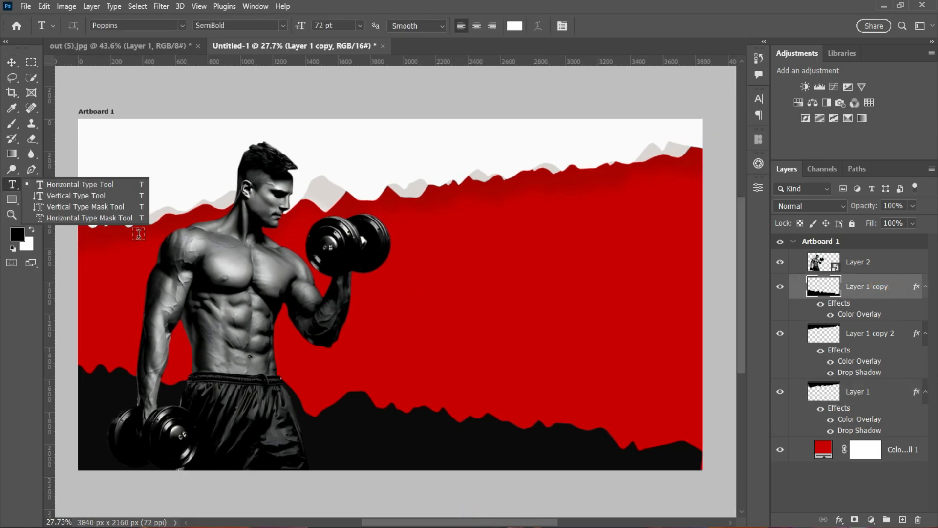
left_click(81, 182)
left_click(427, 317)
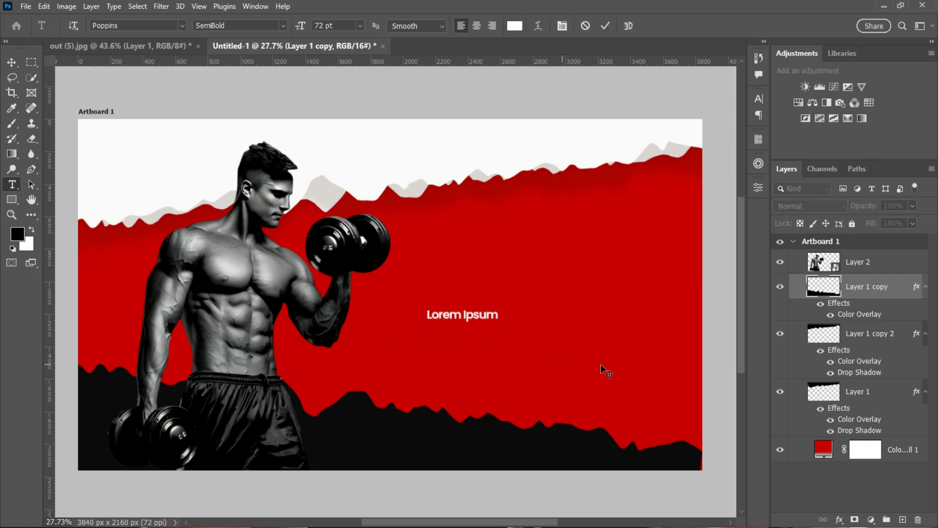
key("Left")
type("S")
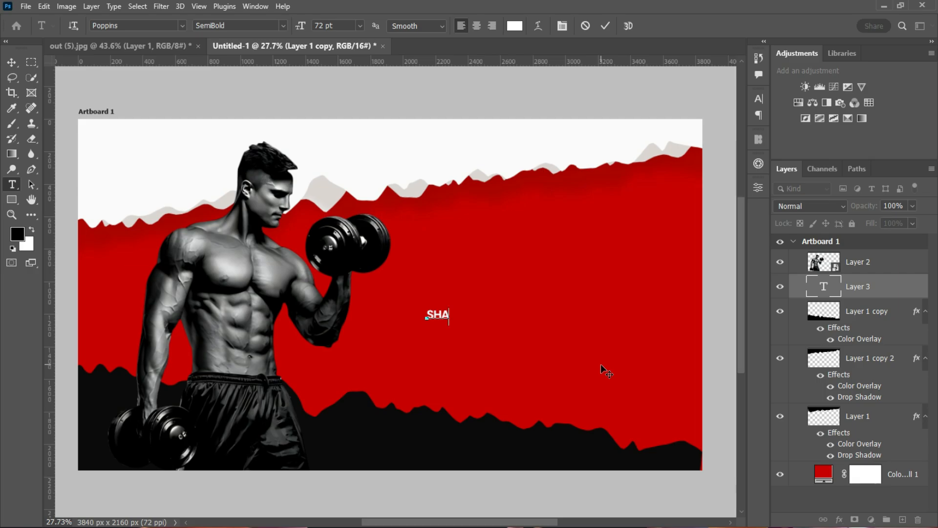
type("HAPE YOUR BOB")
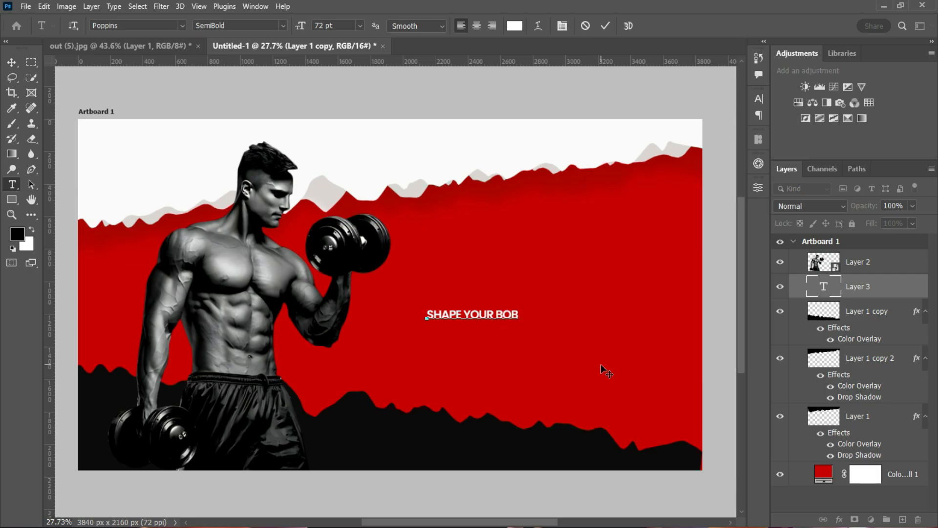
type("Y")
left_click(11, 62)
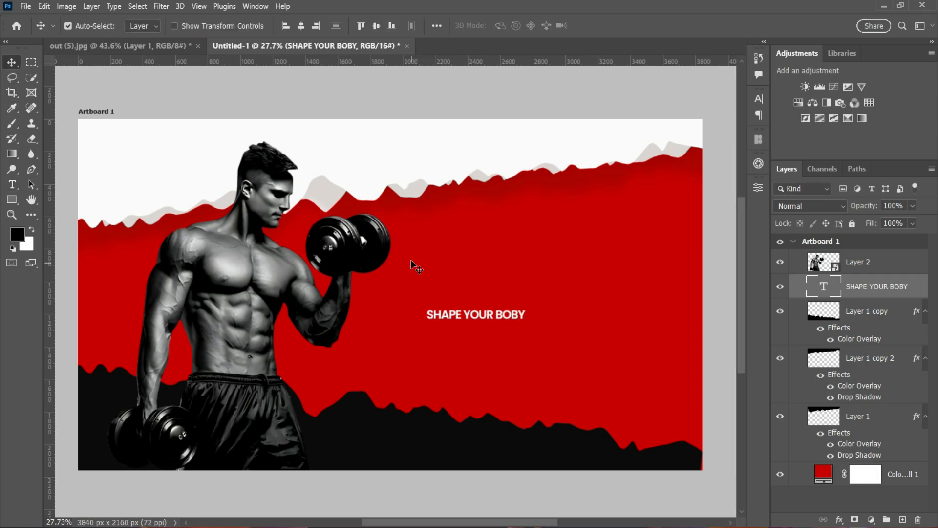
Set the headline's Poppins font style to Black.
left_click(758, 98)
left_click(643, 116)
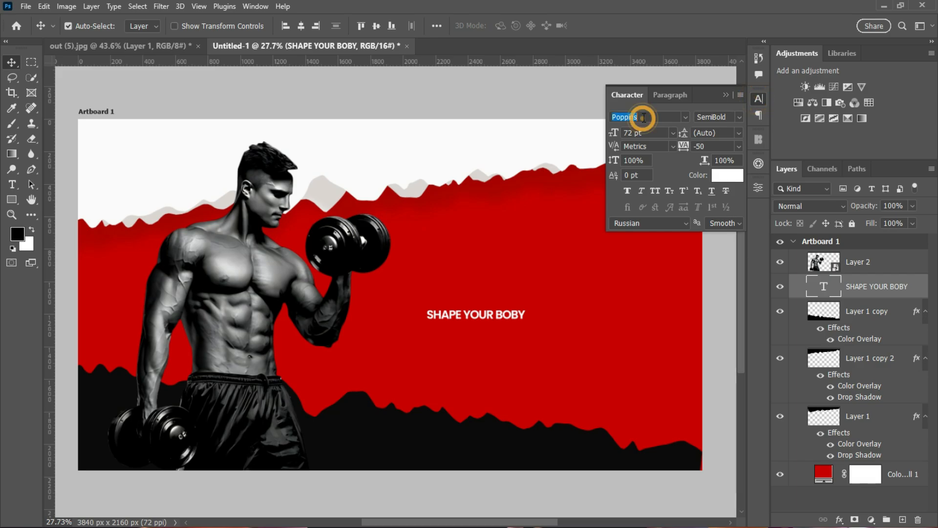
left_click(739, 116)
left_click(724, 312)
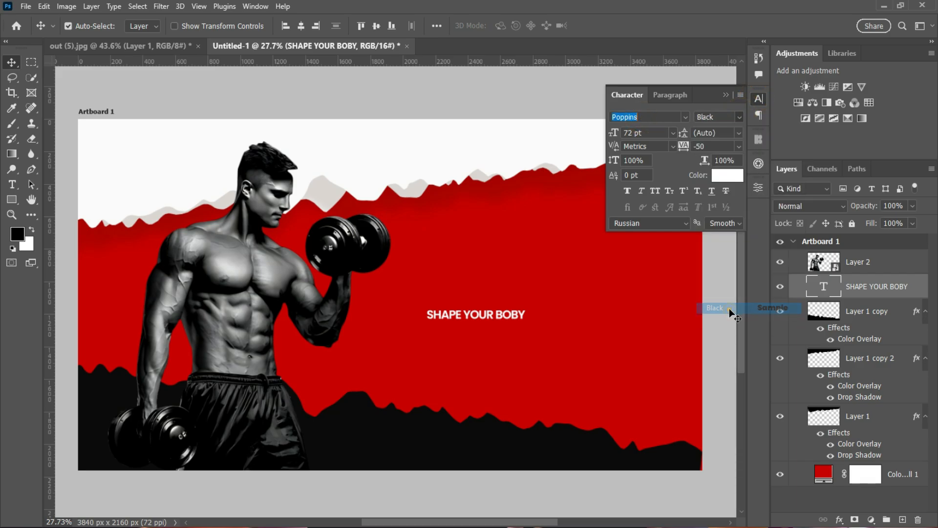
Enlarge the headline proportionally to about 540% and place it across the banner behind the bodybuilder.
left_click(506, 315)
key("ctrl+t")
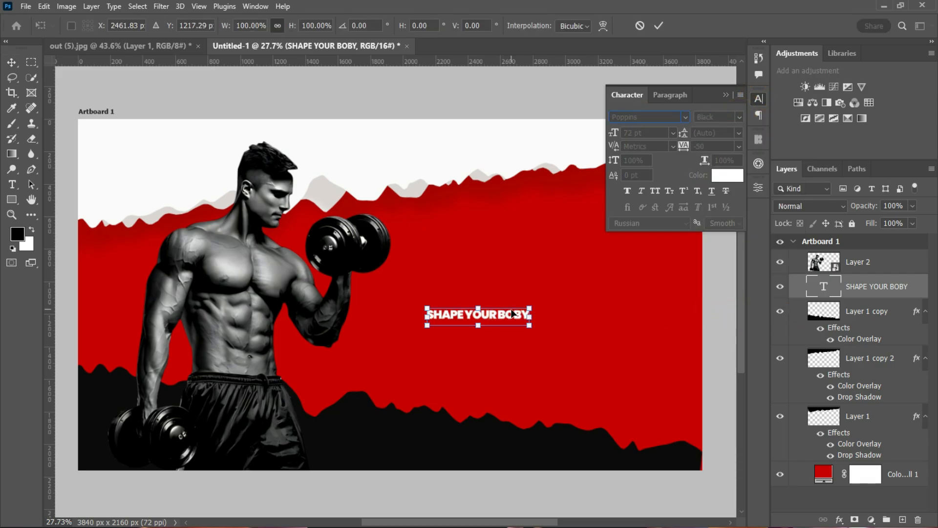
left_click_drag(358, 310, 156, 291)
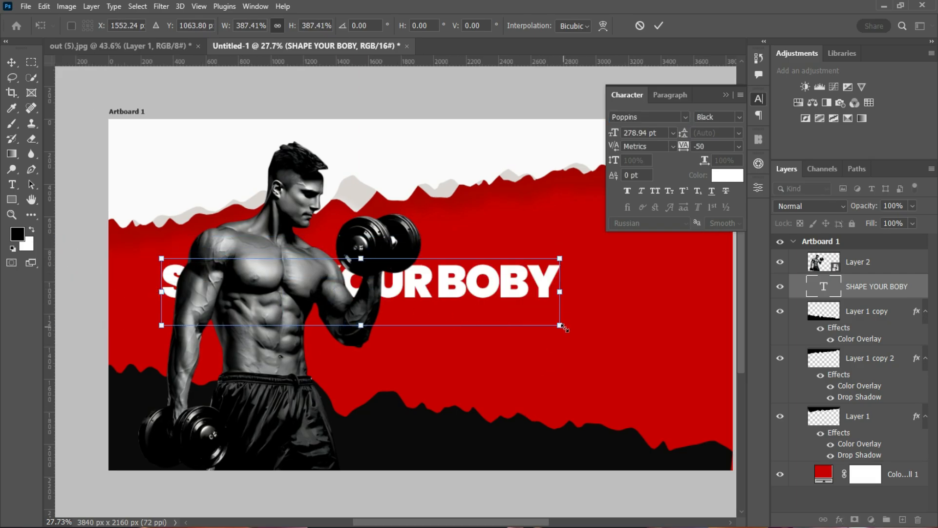
left_click_drag(561, 325, 704, 404)
left_click(657, 26)
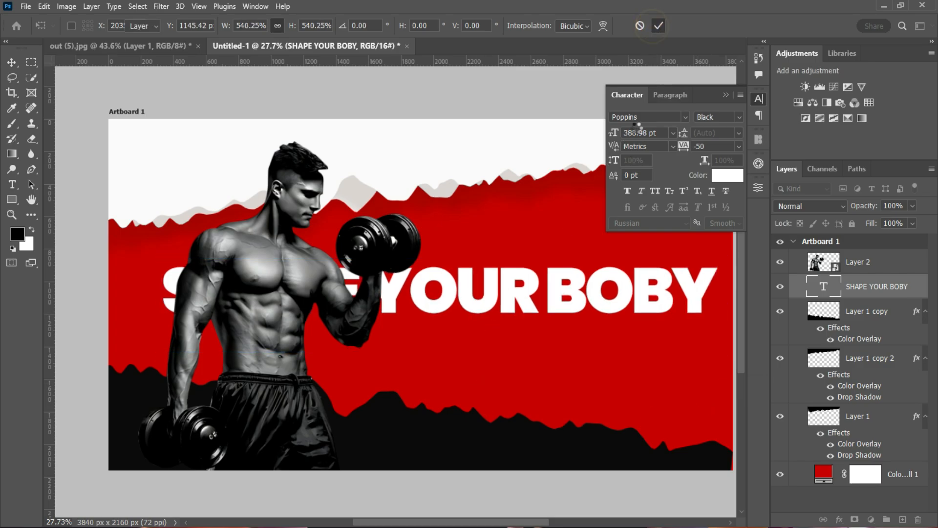
Change the headline's font to Humane Bold and set its tracking to 0.
left_click(644, 119)
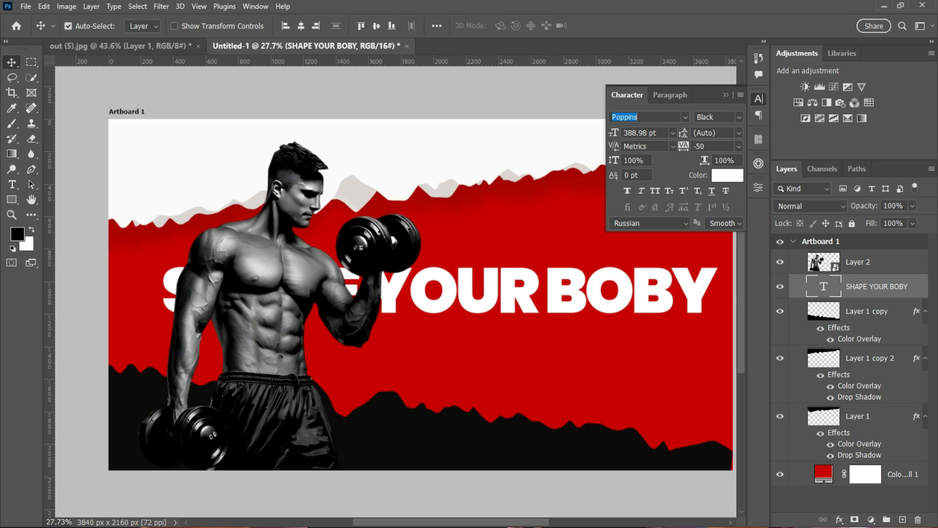
key("BackSpace")
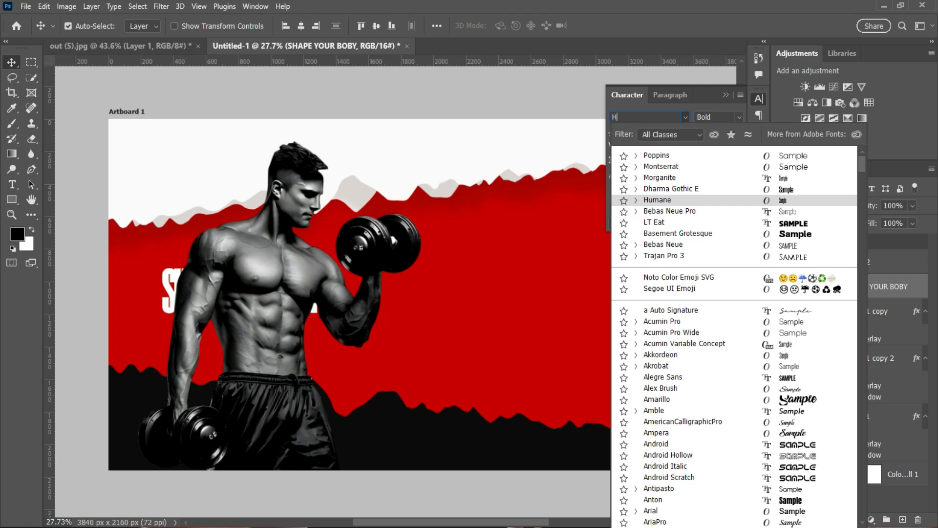
type("HAMN")
key("BackSpace")
key("BackSpace")
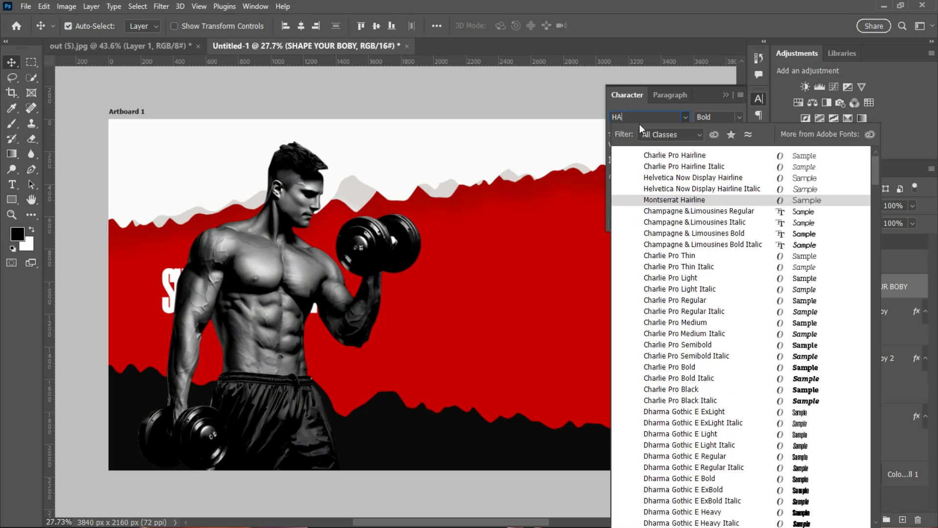
key("BackSpace")
type("UM")
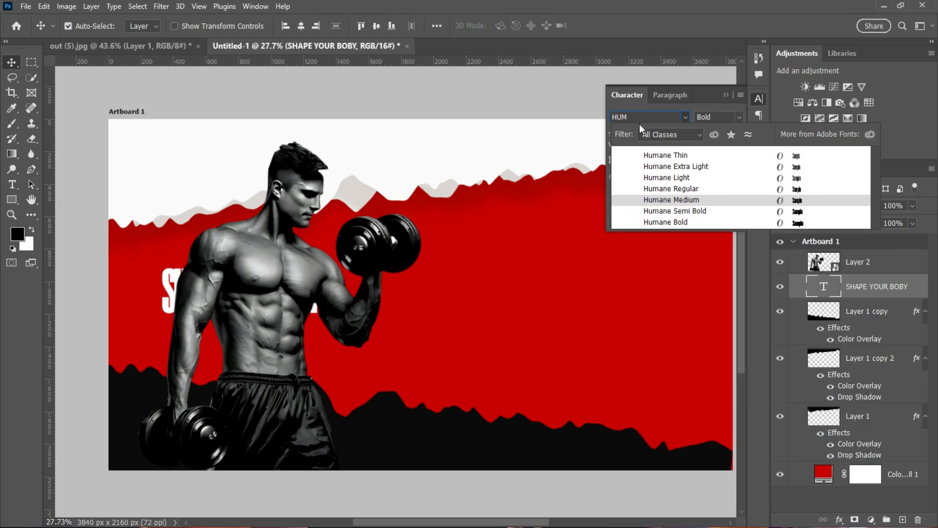
left_click(672, 222)
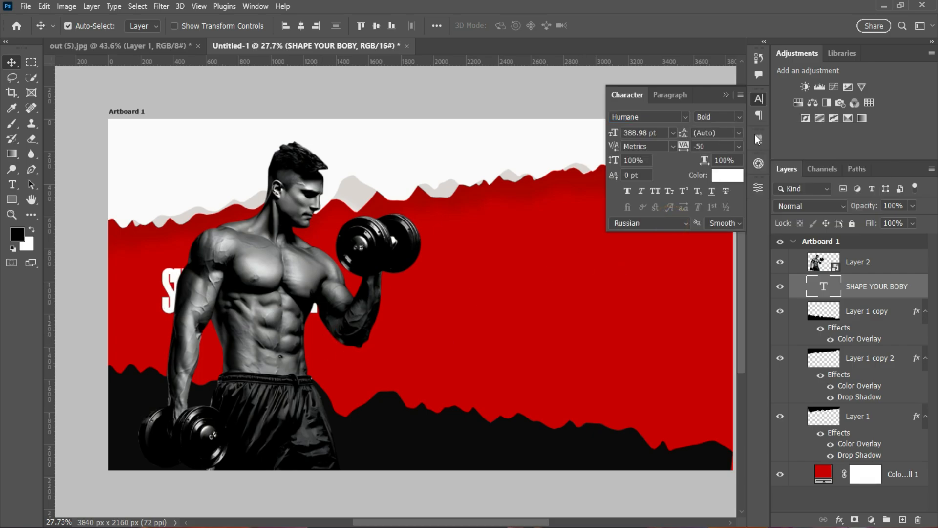
left_click(738, 147)
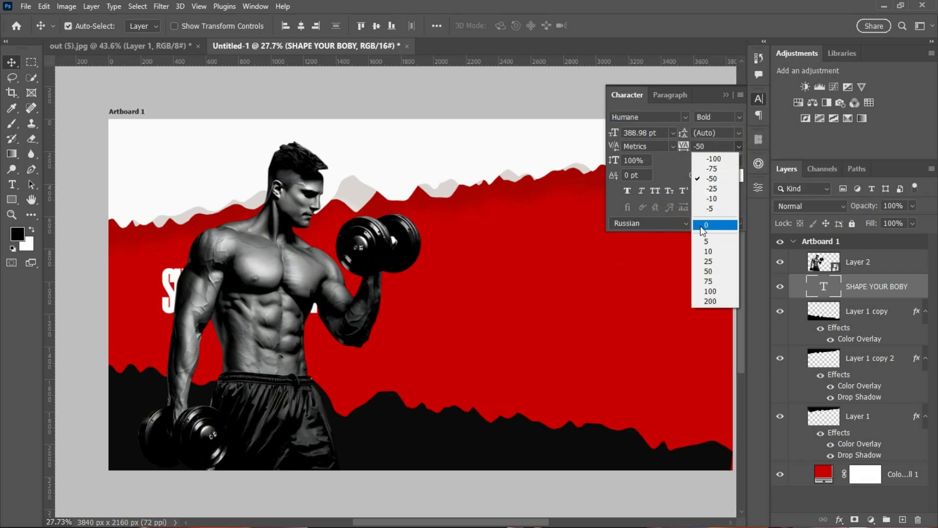
left_click(716, 225)
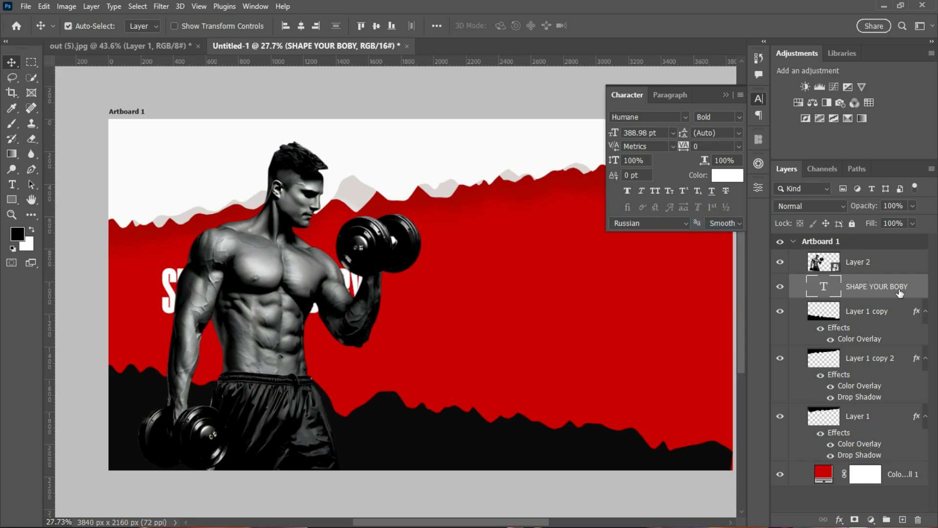
Enlarge the headline to about 1131 pt so it spans nearly the artboard's width, and move it slightly down and left.
key("ctrl")
key("ctrl+t")
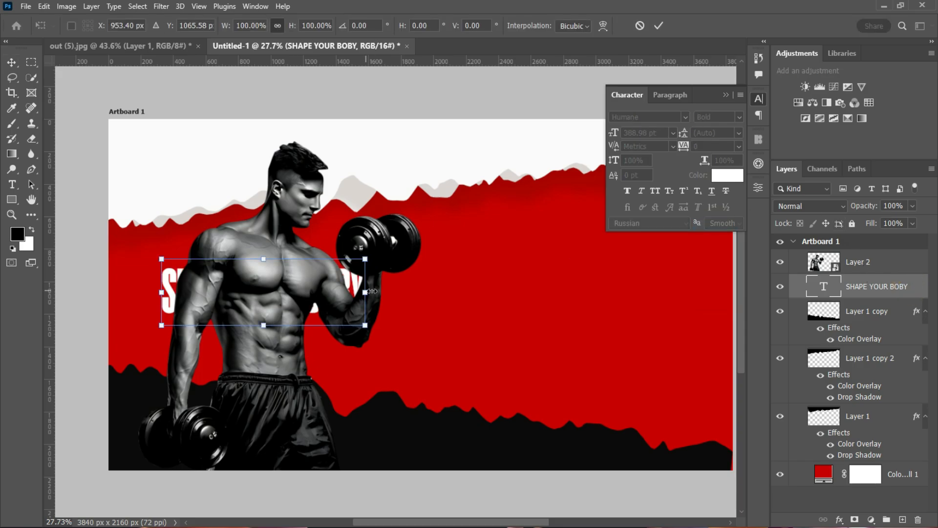
left_click_drag(373, 291, 711, 329)
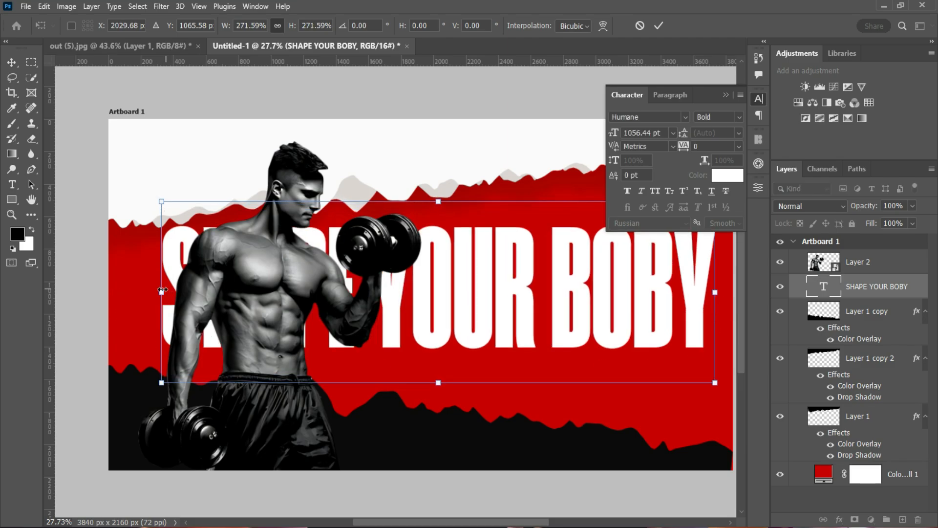
left_click_drag(162, 289, 132, 296)
left_click_drag(715, 292, 724, 295)
left_click(658, 25)
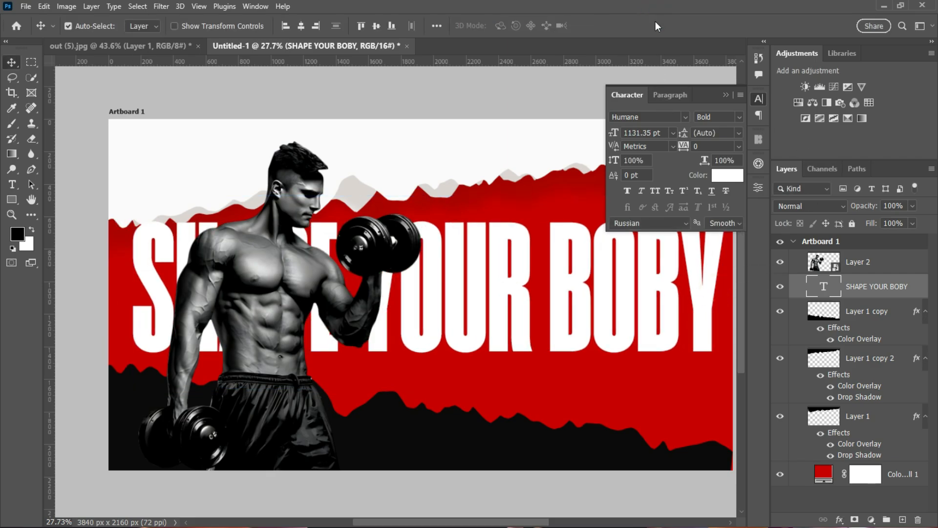
left_click_drag(515, 299, 509, 313)
left_click(726, 94)
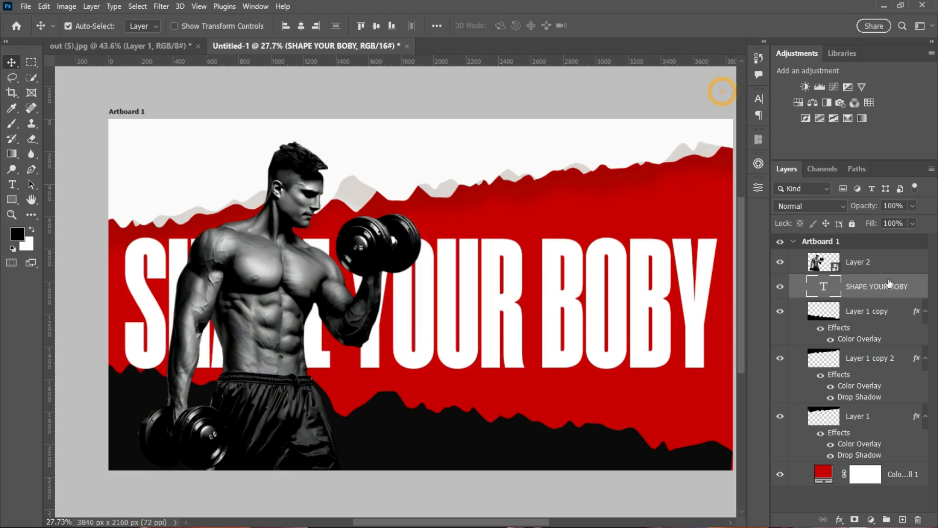
Reduce the headline's fill to 0% and give it a 6 px white inside stroke.
left_click(912, 223)
left_click_drag(914, 238, 857, 238)
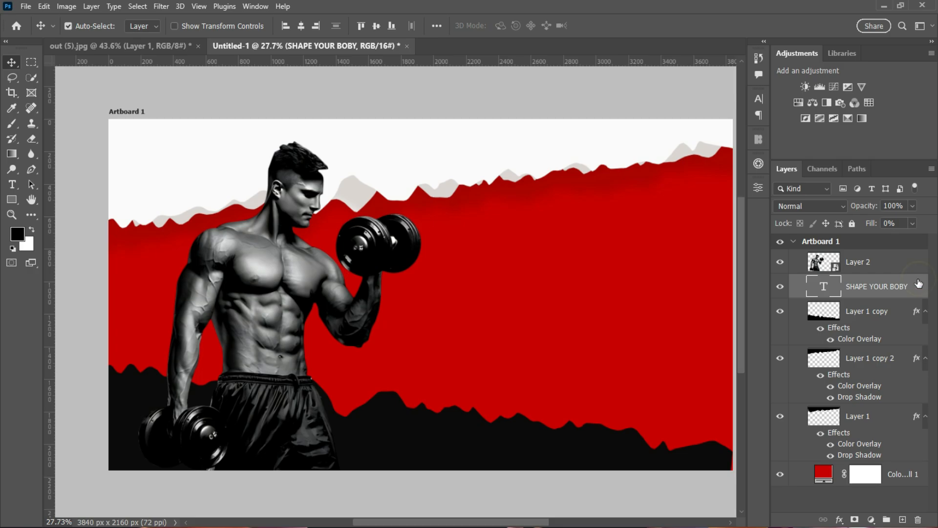
double_click(894, 293)
mouse_move(420, 197)
left_mouse_down()
mouse_move(651, 208)
mouse_move(664, 201)
left_mouse_up()
left_click(443, 321)
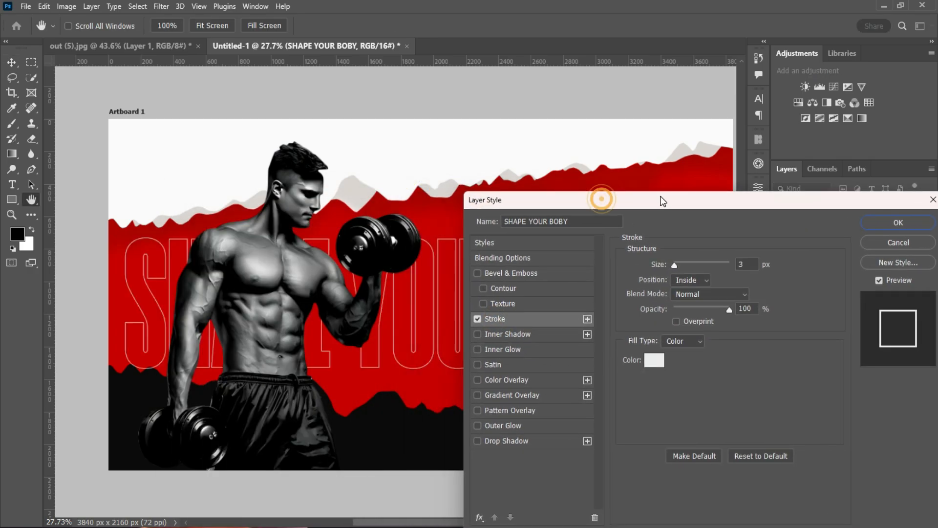
left_click_drag(606, 199, 705, 198)
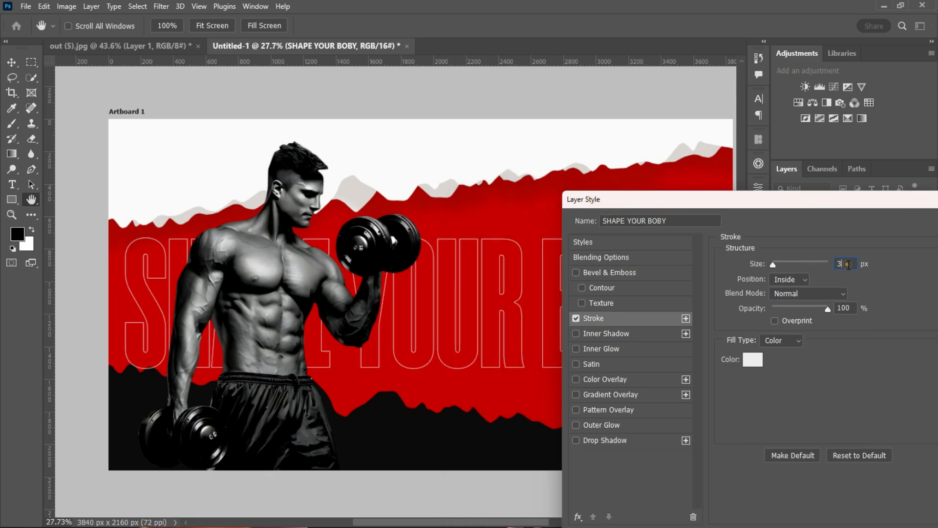
left_click(847, 264)
key("Up")
key("Up")
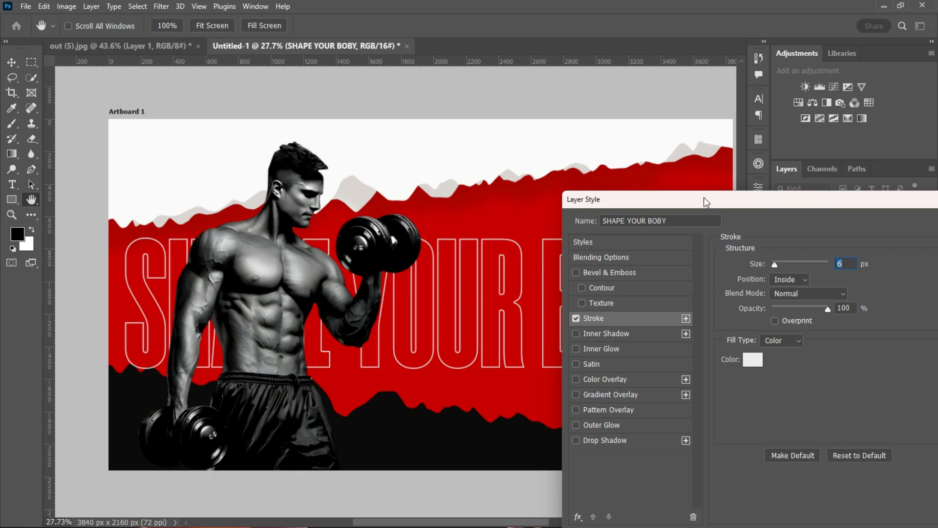
left_click(817, 206)
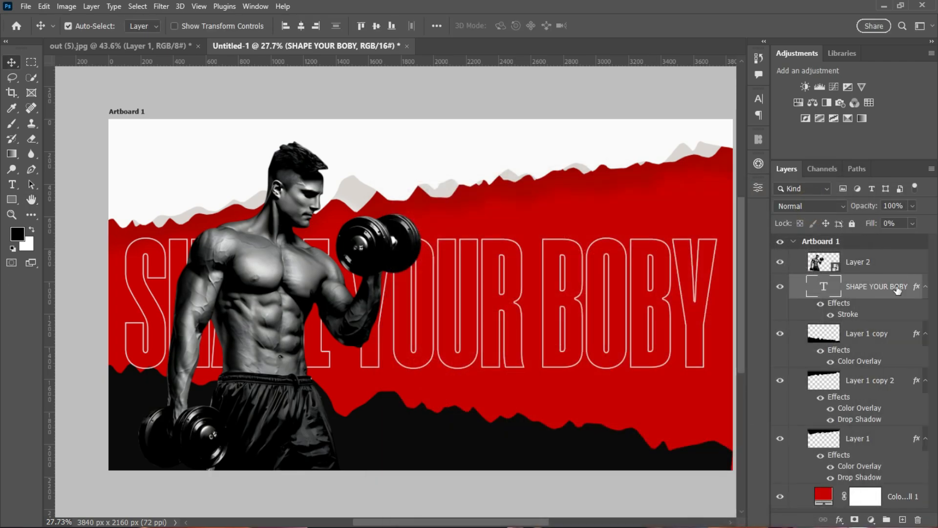
Lower the outlined headline's layer opacity to 70%.
left_click(911, 205)
left_click_drag(885, 220, 898, 221)
left_click(610, 313)
scroll(545, 308, "up", 2)
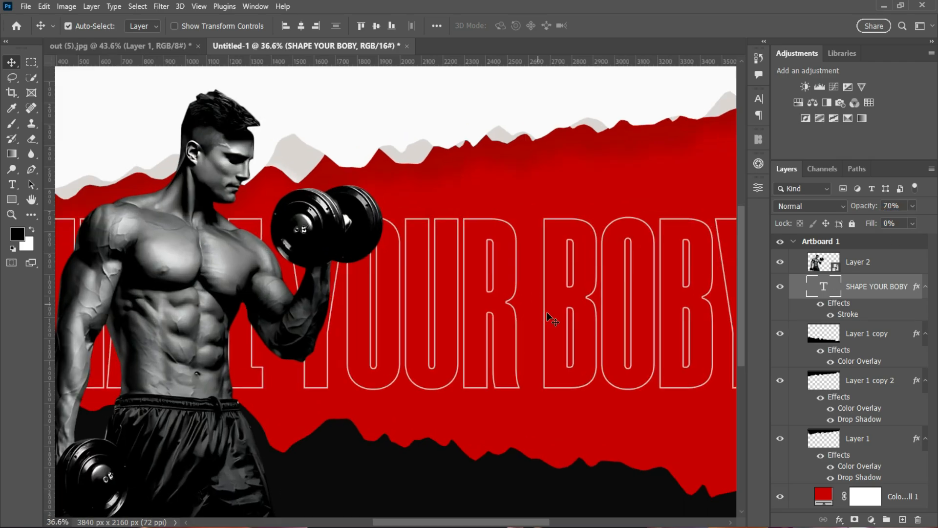
scroll(565, 373, "down", 2)
mouse_move(479, 522)
left_mouse_down()
mouse_move(500, 523)
mouse_move(488, 523)
left_mouse_up()
Add a separate text layer reading SHAPE and move it onto the red area above the outlined headline.
left_click(11, 184)
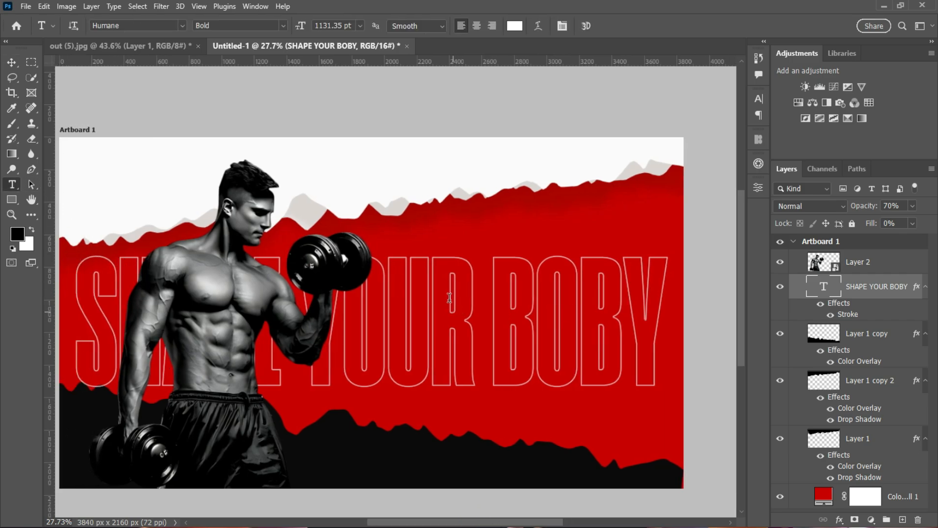
left_click(471, 161)
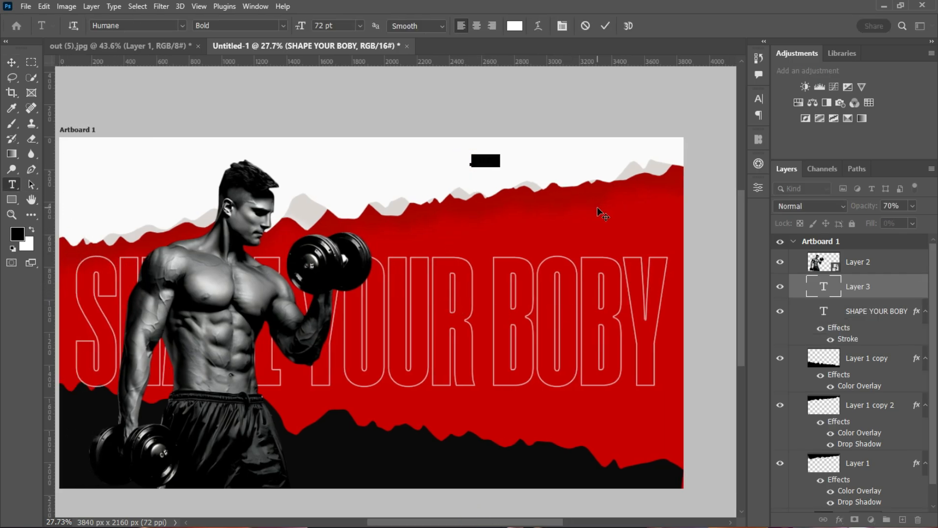
key("BackSpace")
left_click(605, 26)
left_click(12, 62)
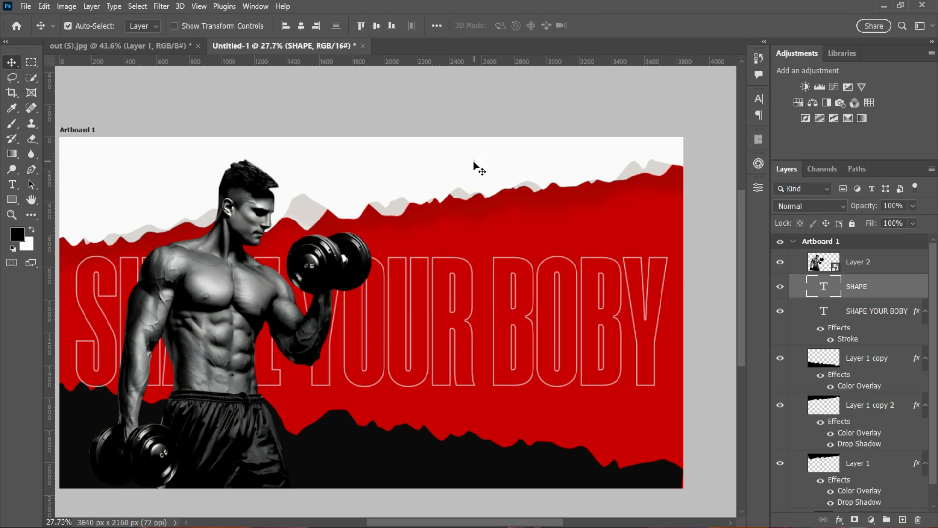
left_click_drag(476, 168, 483, 245)
Change the SHAPE text's font to Poppins Black Italic.
left_click(758, 99)
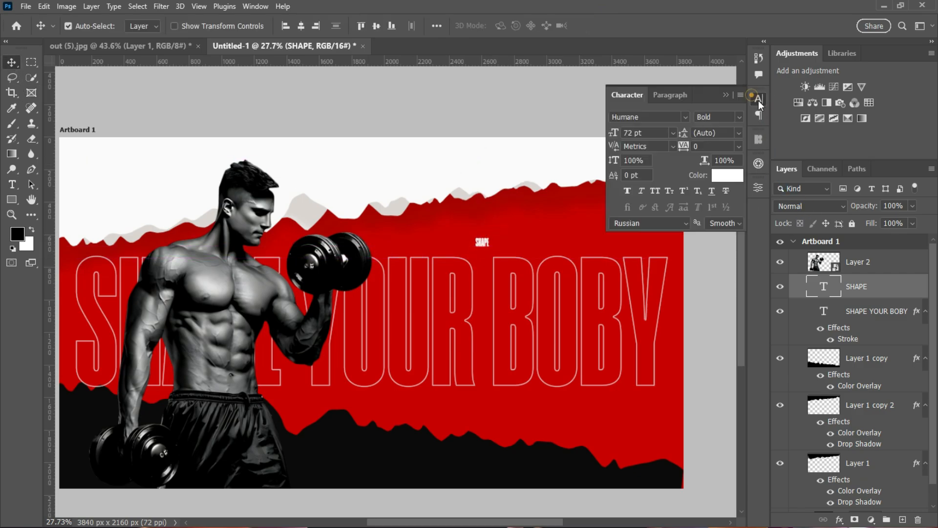
left_click(655, 116)
type("pop")
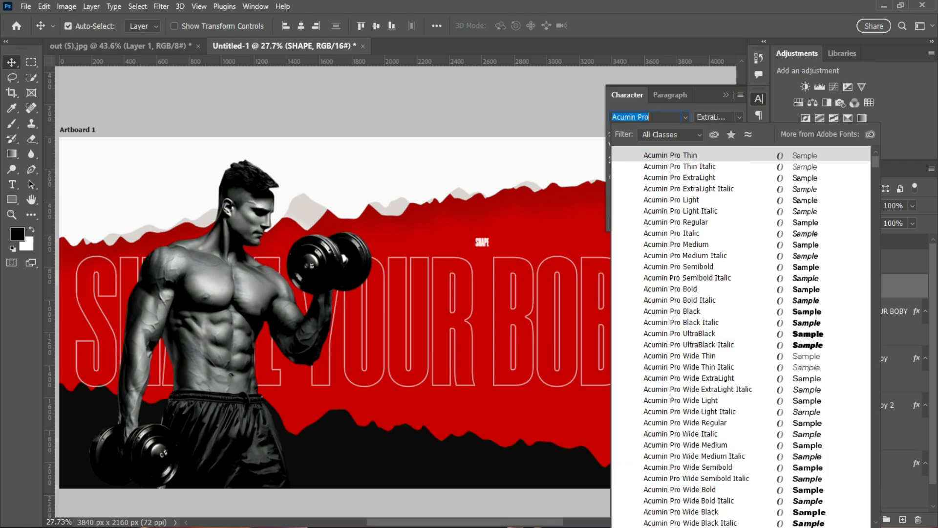
key("BackSpace")
type("POP")
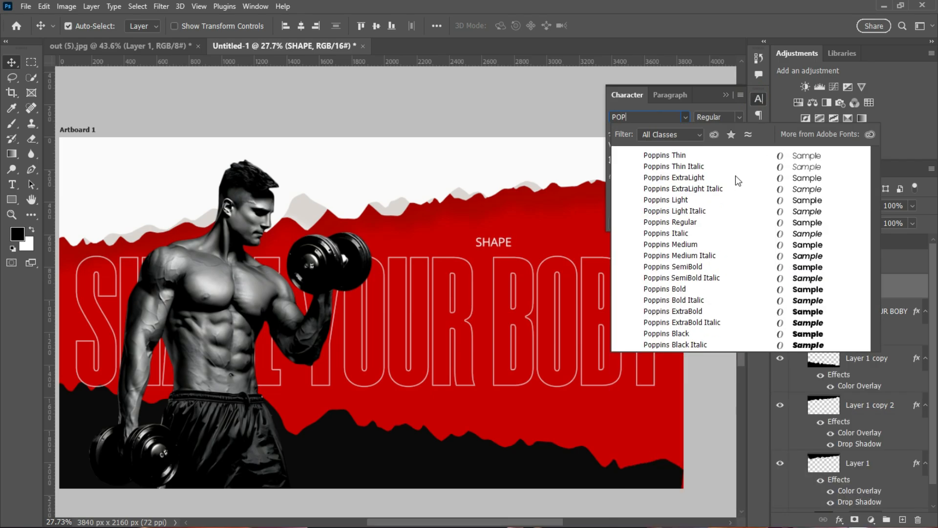
left_click(677, 345)
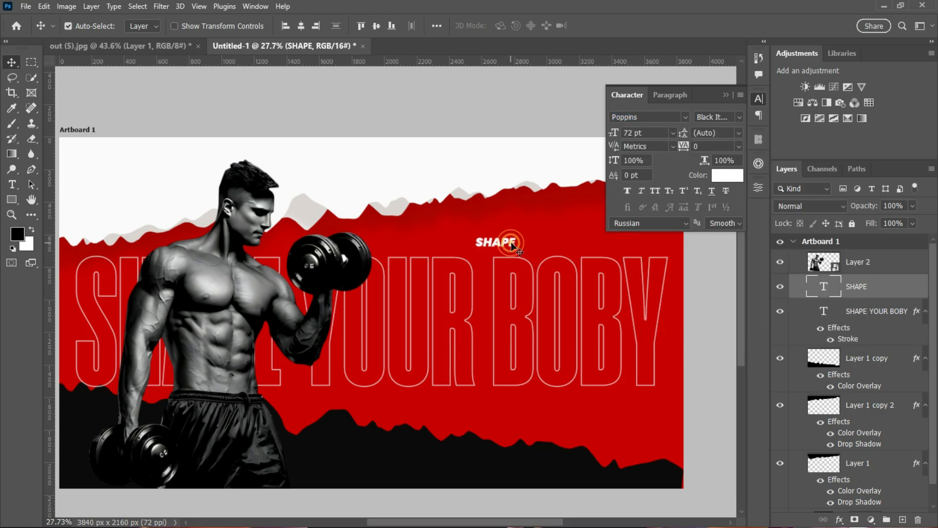
Enlarge the SHAPE text proportionally to about 639% and place it on the red area beside the raised dumbbell.
key("ctrl+t")
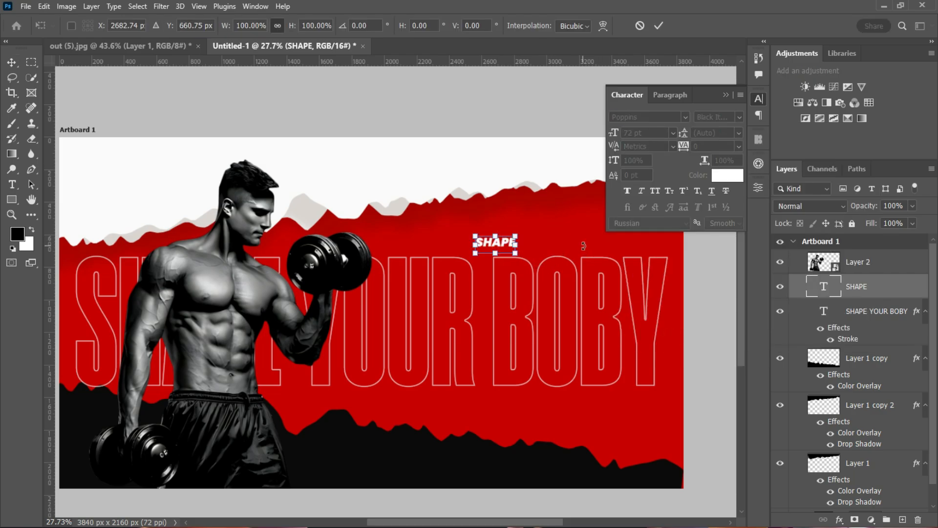
left_click_drag(517, 246, 711, 245)
left_click_drag(529, 227, 444, 291)
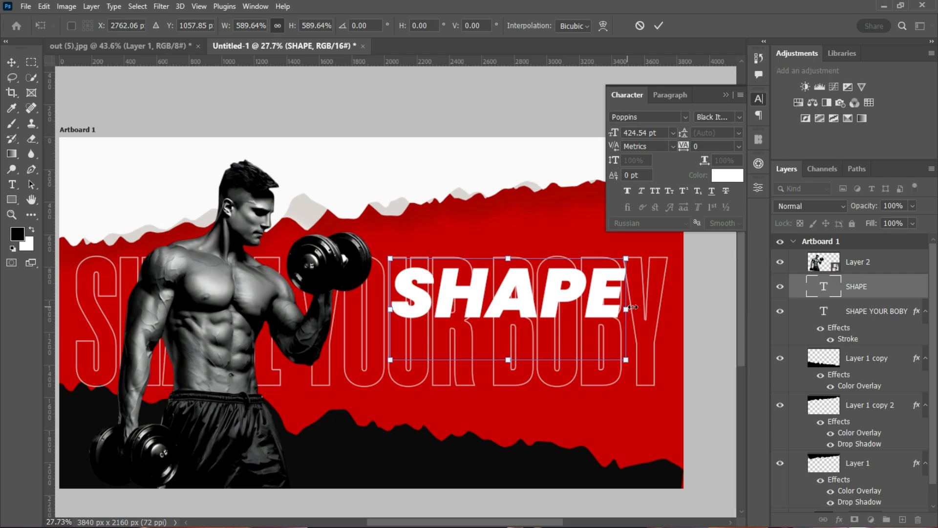
mouse_move(633, 307)
left_mouse_down()
mouse_move(674, 307)
mouse_move(646, 309)
left_mouse_up()
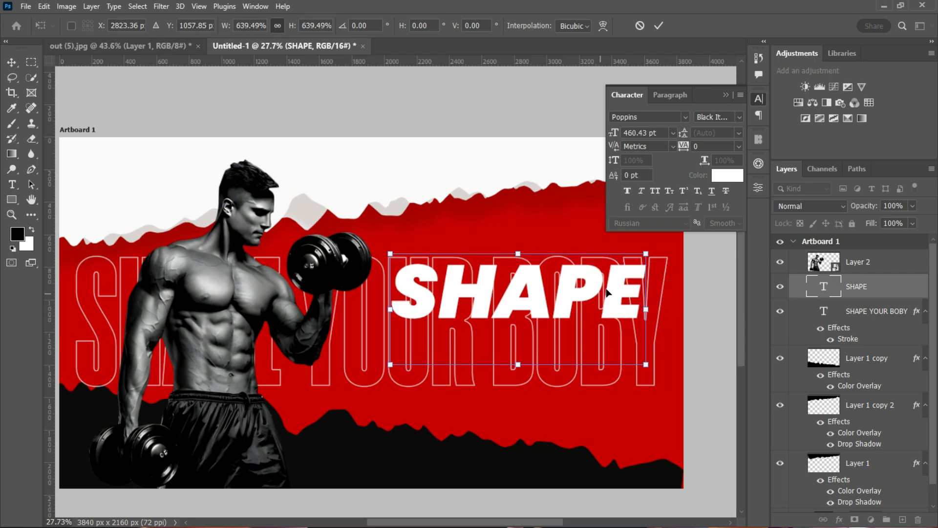
left_click_drag(615, 282, 612, 294)
left_click(658, 25)
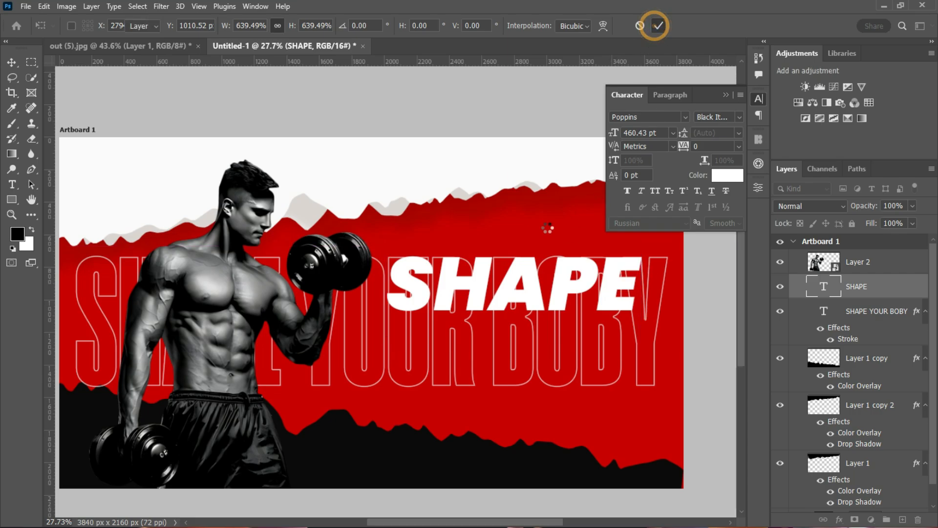
Duplicate the SHAPE text below itself, replace the copy's wording with YOUR BODY and move it left within the artboard.
left_click_drag(565, 283, 549, 429)
double_click(556, 424)
type("Y")
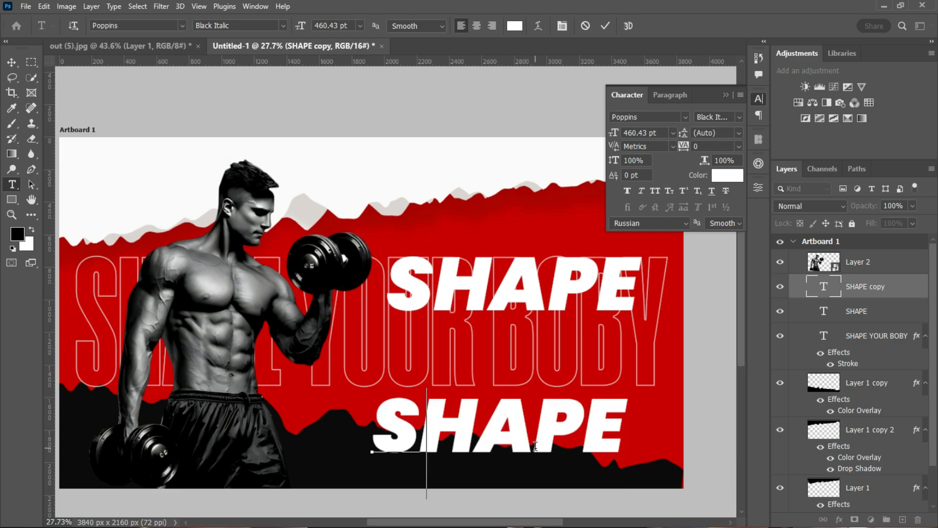
type("OUR BO")
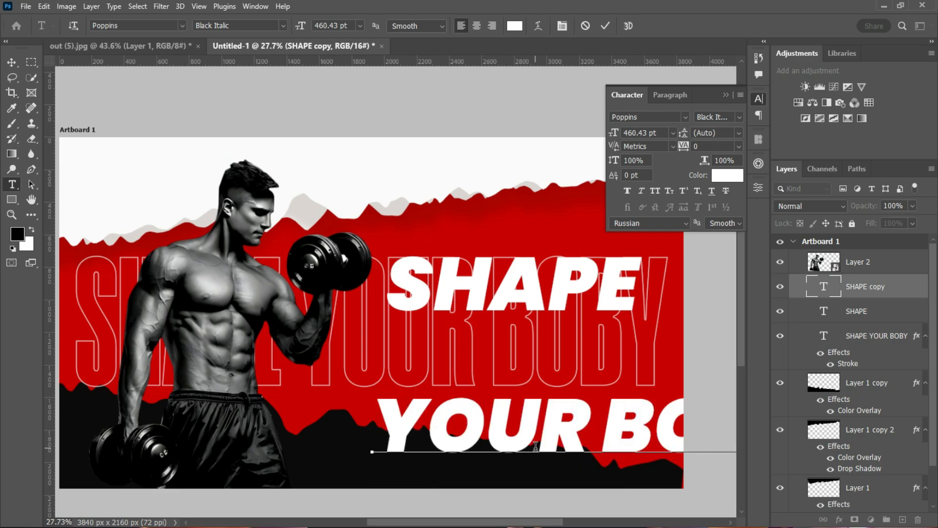
left_click(12, 62)
left_click_drag(502, 433, 342, 417)
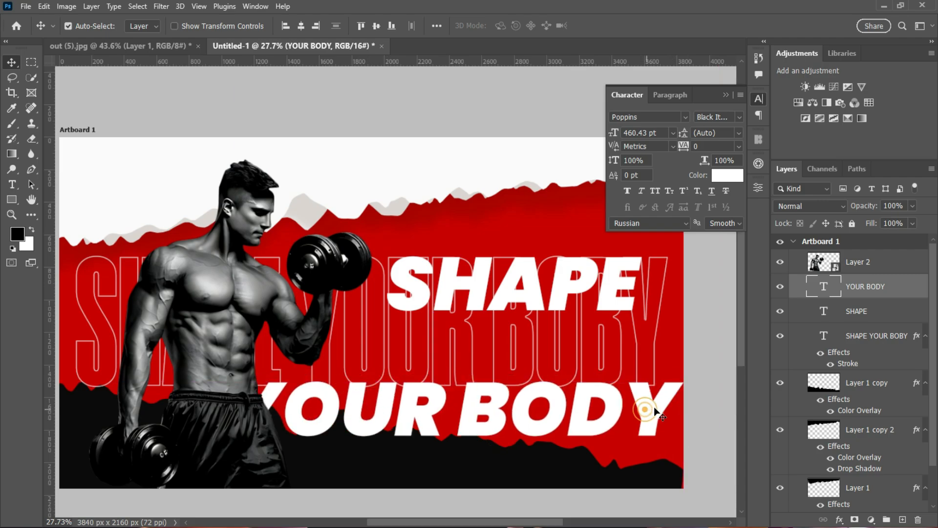
Set YOUR BODY to the Poppins Black style and scale it to about 260 pt, fitted beneath SHAPE at matching width.
left_click(740, 117)
left_click(733, 309)
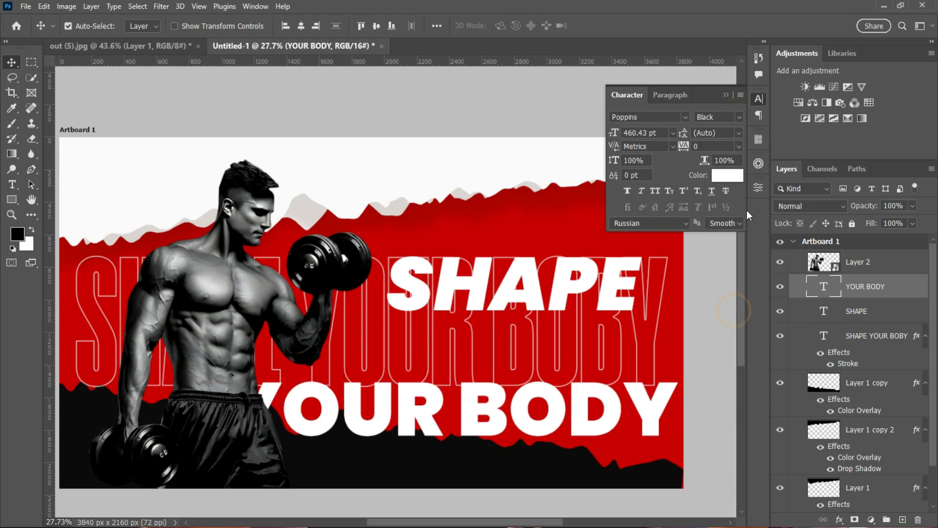
key("ctrl+t")
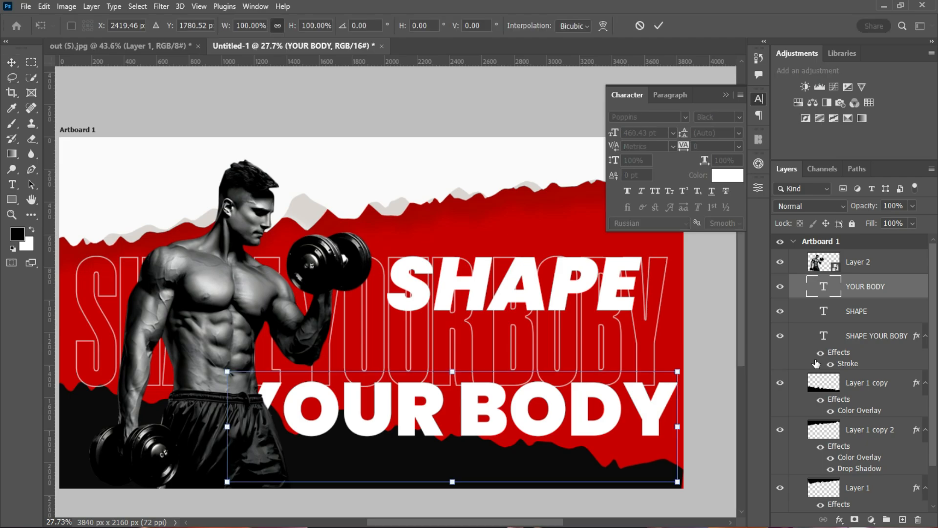
left_click_drag(673, 430, 635, 365)
left_click(658, 26)
Move SHAPE down closer to YOUR BODY and shift both lines slightly left.
left_click_drag(532, 295, 532, 305)
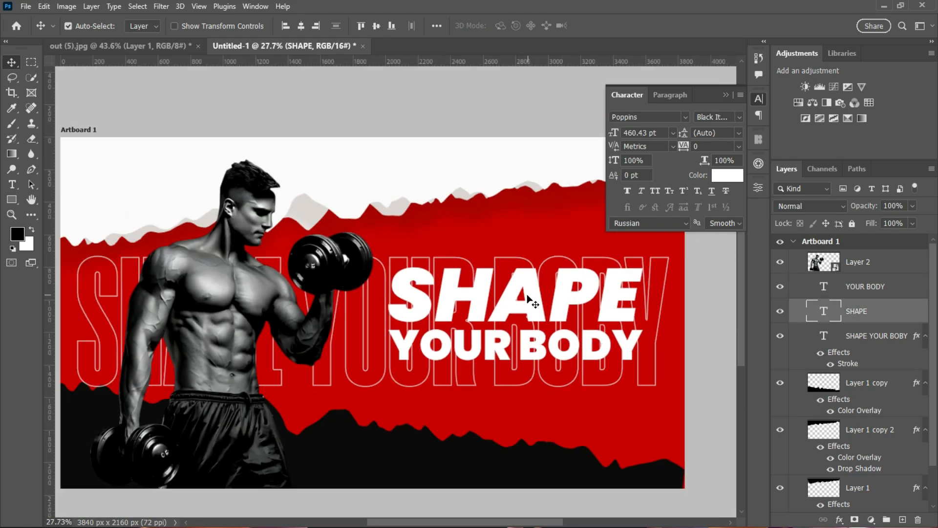
left_click_drag(528, 293, 517, 295)
left_click_drag(610, 356, 597, 355)
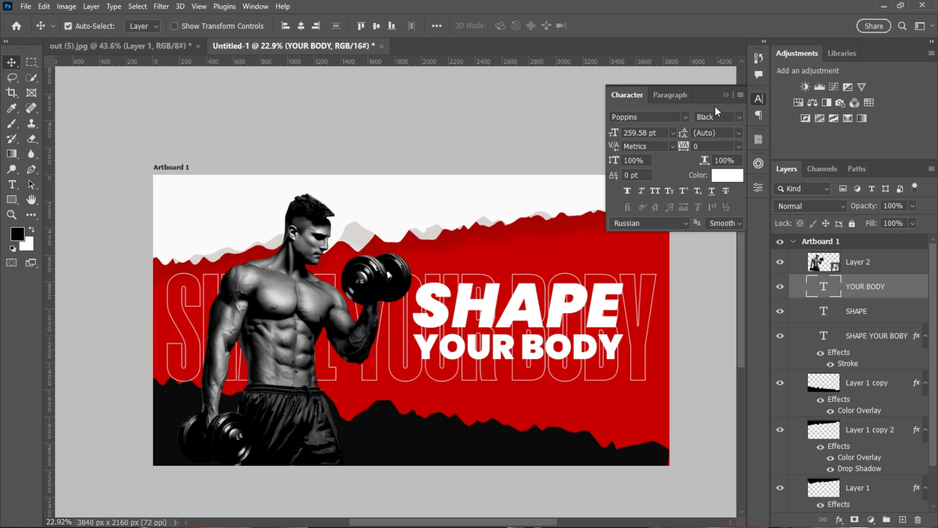
Lower the large outlined background headline's layer opacity to 38%.
left_click(724, 95)
left_click(634, 365)
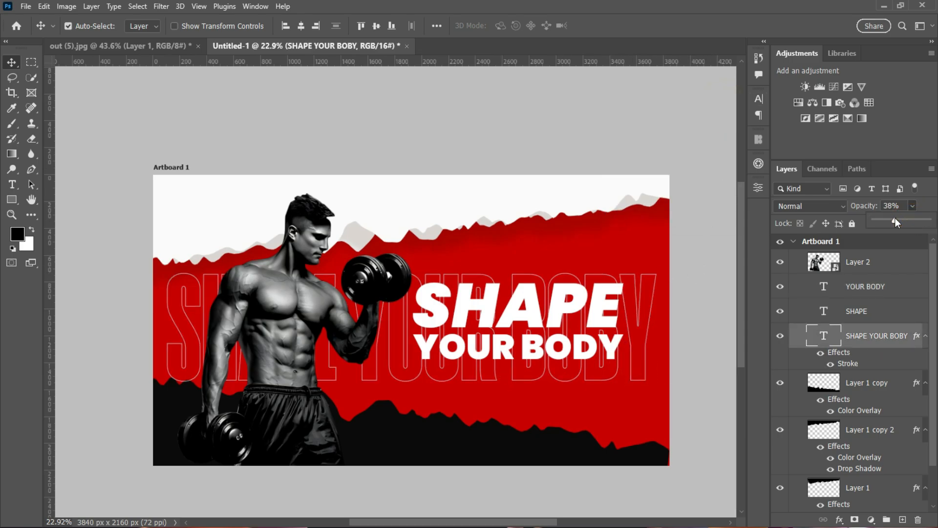
left_click(706, 291)
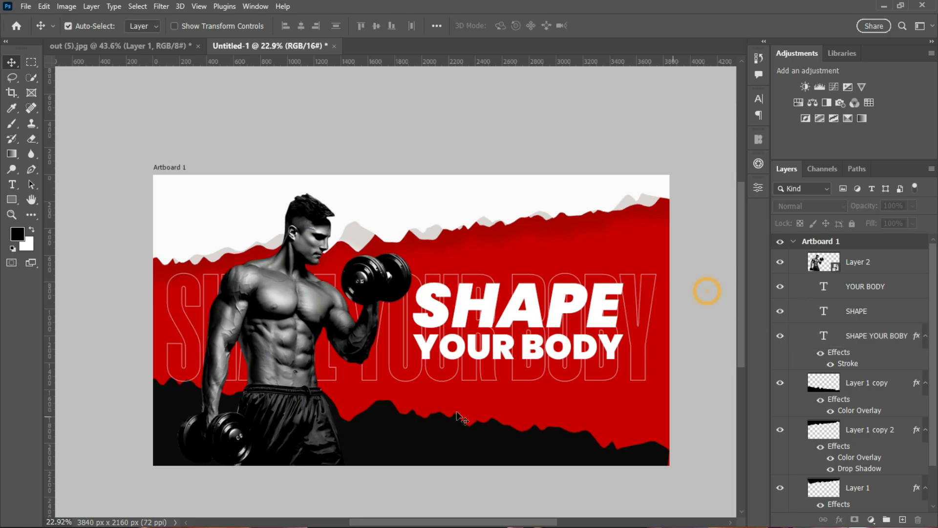
right_click(10, 189)
left_click(44, 184)
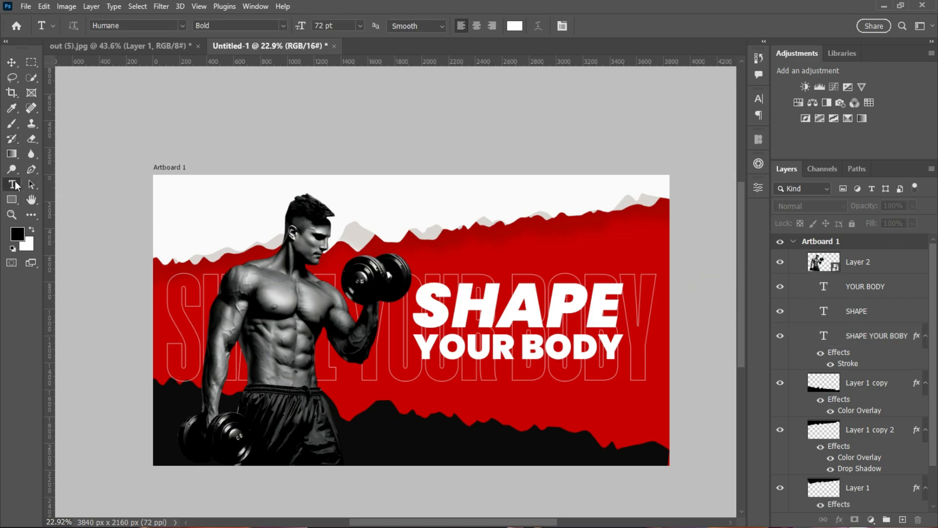
right_click(16, 183)
left_click(44, 184)
left_click_drag(418, 416, 497, 438)
left_click(11, 62)
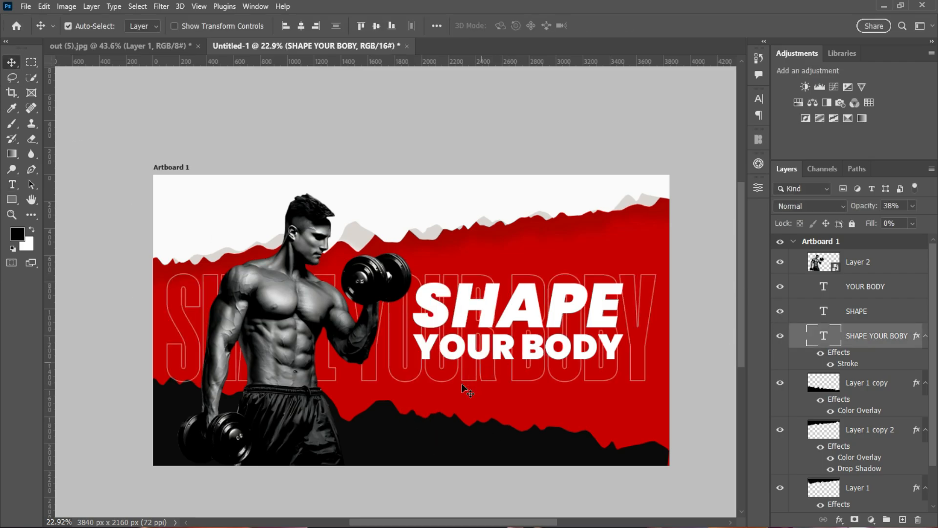
Create a paragraph text box with Lorem ipsum placeholder text and move it below YOUR BODY.
left_click(12, 184)
left_click_drag(397, 193, 591, 231)
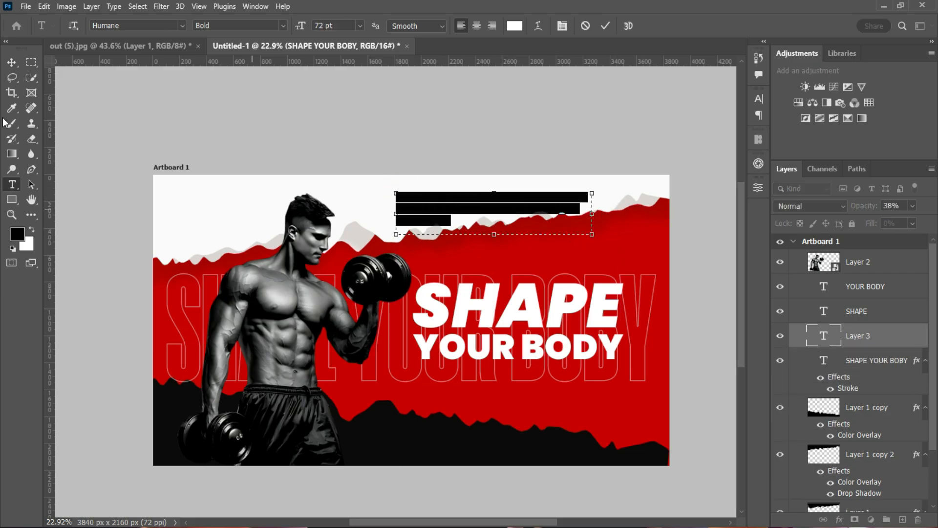
left_click(12, 63)
left_click_drag(434, 215, 456, 392)
Set the Lorem ipsum paragraph to Montserrat Regular at 60 pt.
left_click(758, 98)
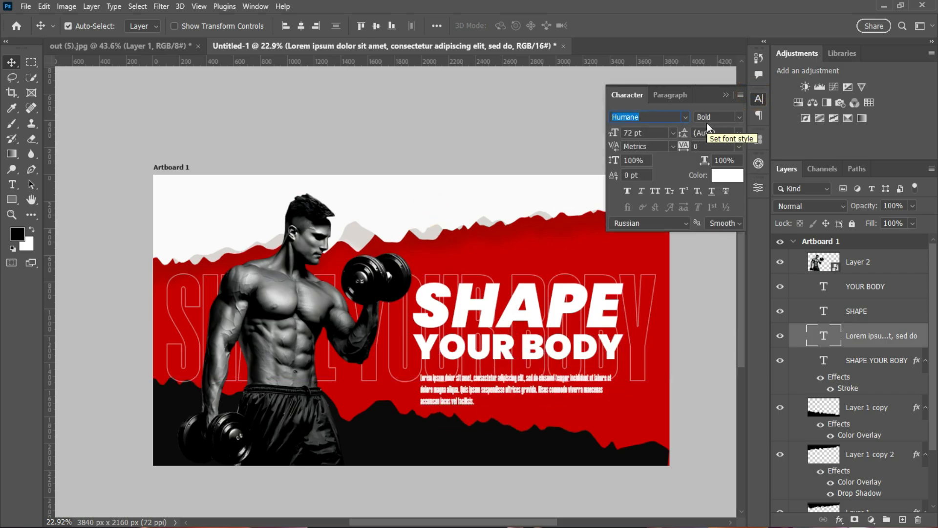
type("MO")
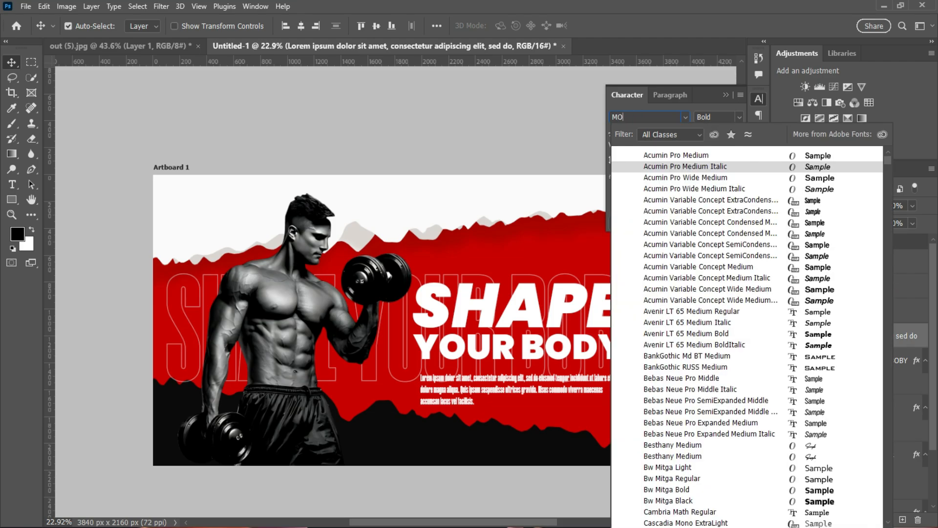
type("NT")
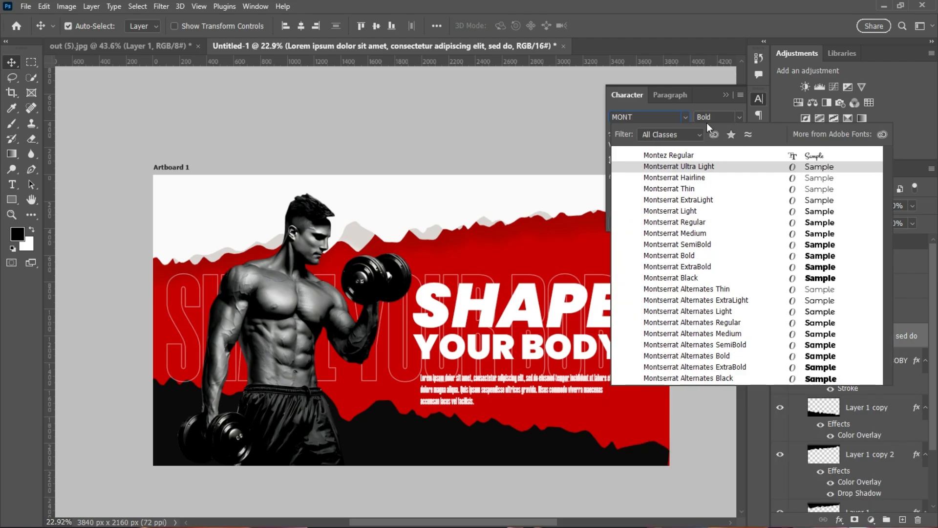
left_click(694, 222)
left_click(673, 132)
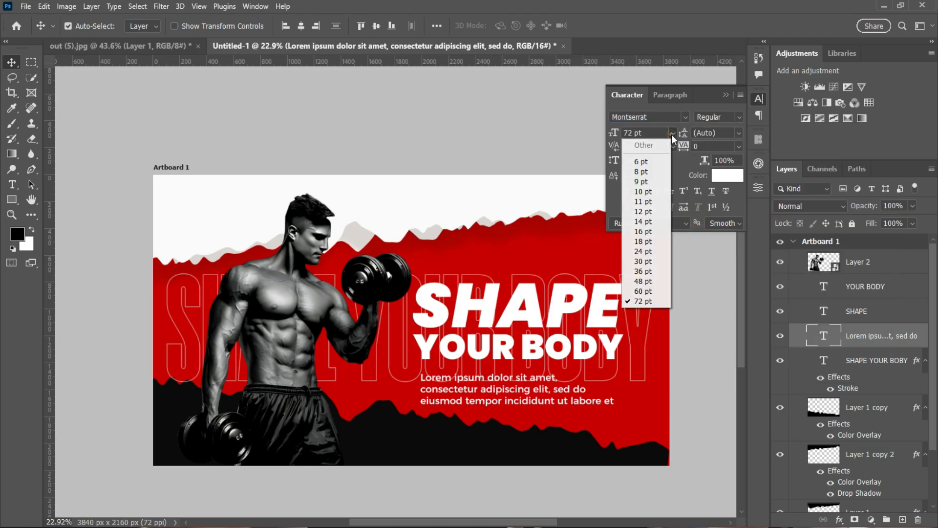
left_click(639, 290)
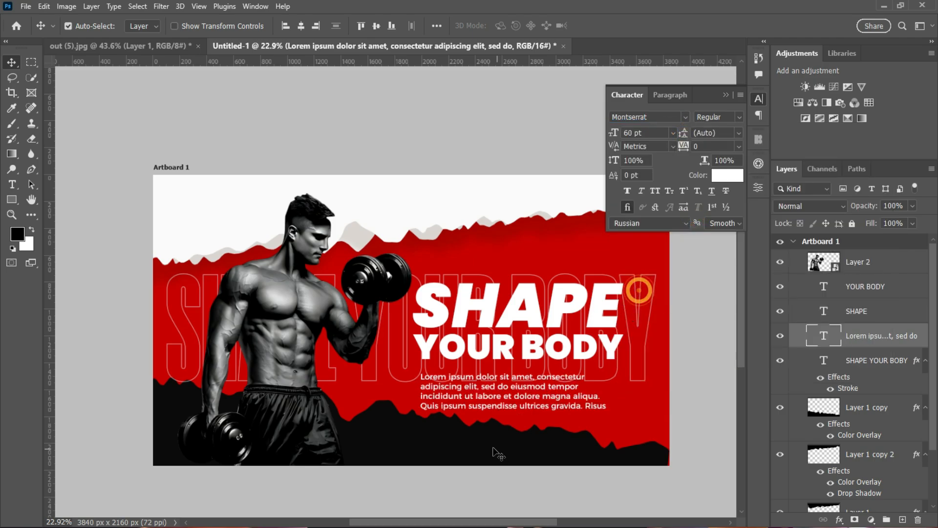
Resize the Lorem ipsum text box to about 1574 px wide by 193 px high.
double_click(493, 407)
left_click_drag(511, 416, 520, 404)
left_click_drag(616, 389, 634, 387)
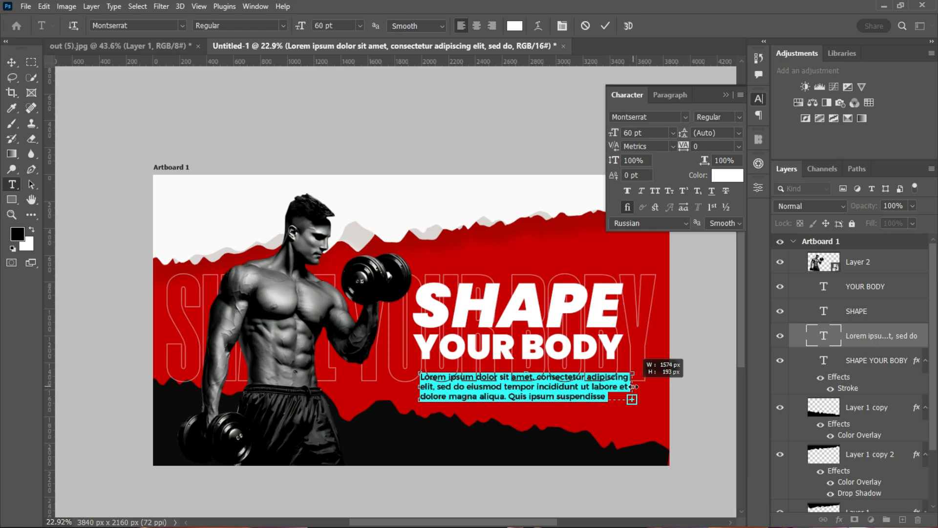
left_click(605, 26)
key("v")
Nudge SHAPE and YOUR BODY slightly upward and bring the Lorem ipsum paragraph up close beneath them.
left_click_drag(479, 396, 475, 397)
mouse_move(532, 300)
left_mouse_down()
mouse_move(540, 268)
mouse_move(533, 293)
left_mouse_up()
left_click_drag(549, 348, 549, 346)
left_click_drag(523, 388, 525, 384)
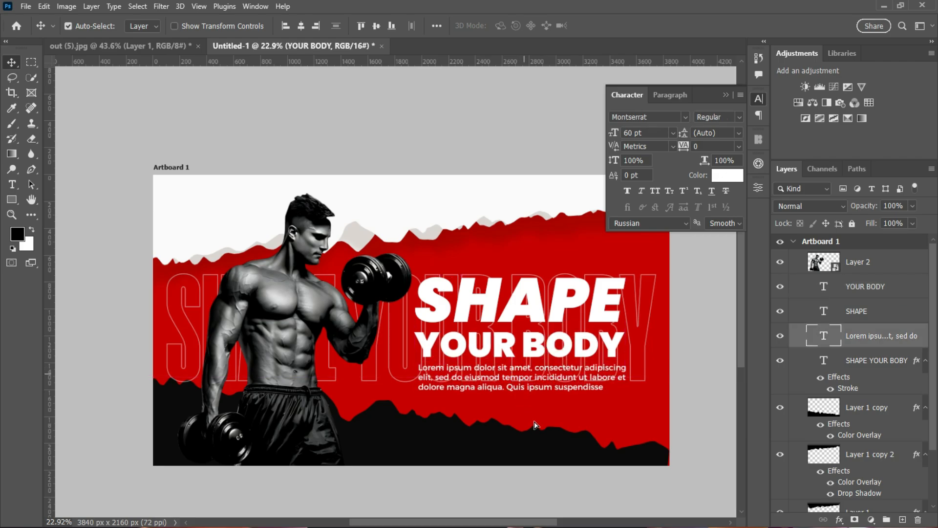
left_click(725, 96)
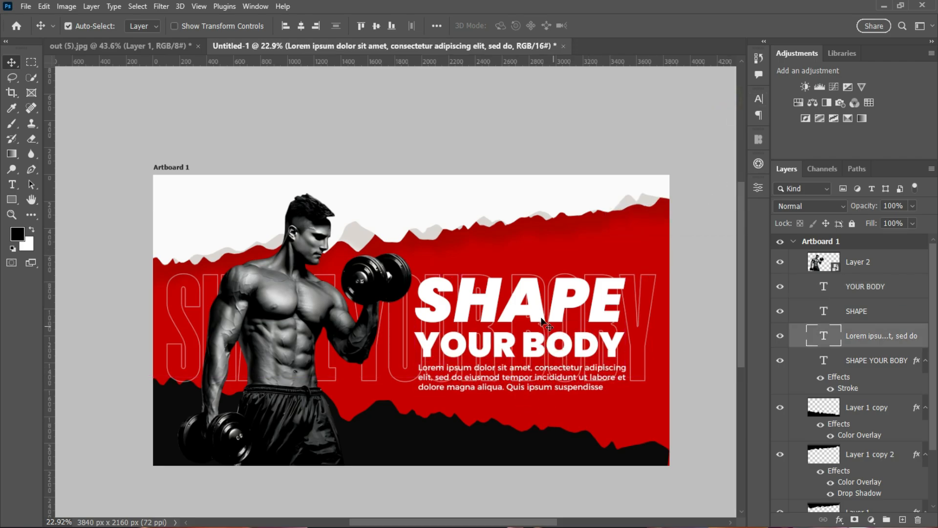
Copy the envelope icon from out (5).jpg into the banner below the paragraph and move its layer above Layer 2.
scroll(381, 301, "up", 3)
scroll(447, 308, "down", 3)
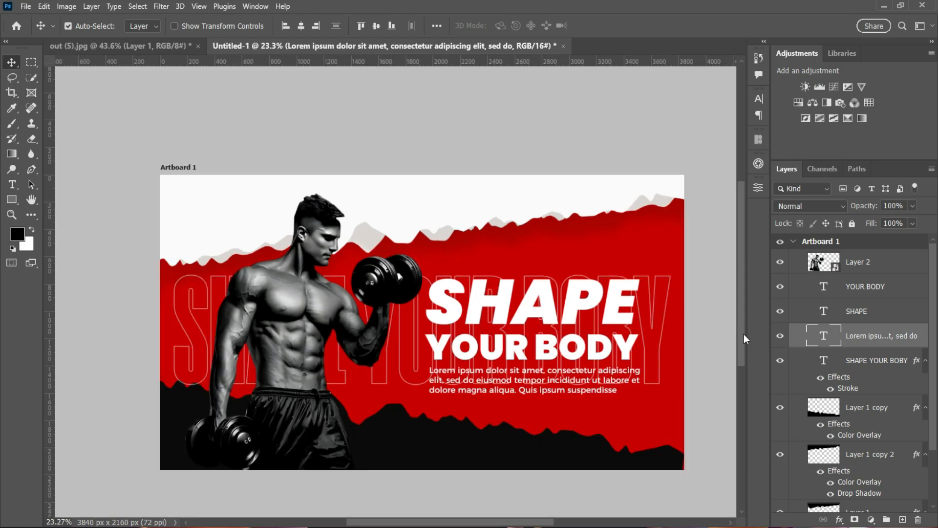
left_click_drag(741, 334, 740, 350)
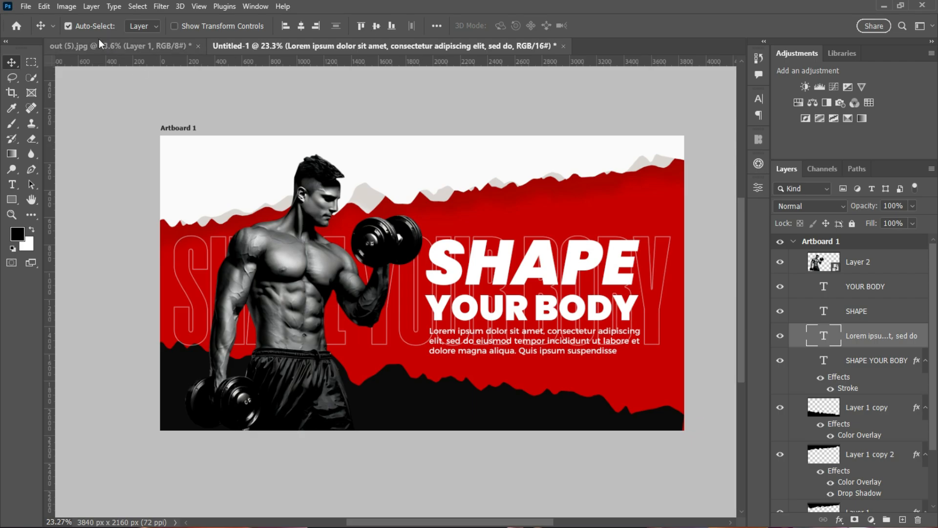
left_click(117, 45)
left_click_drag(239, 375, 330, 48)
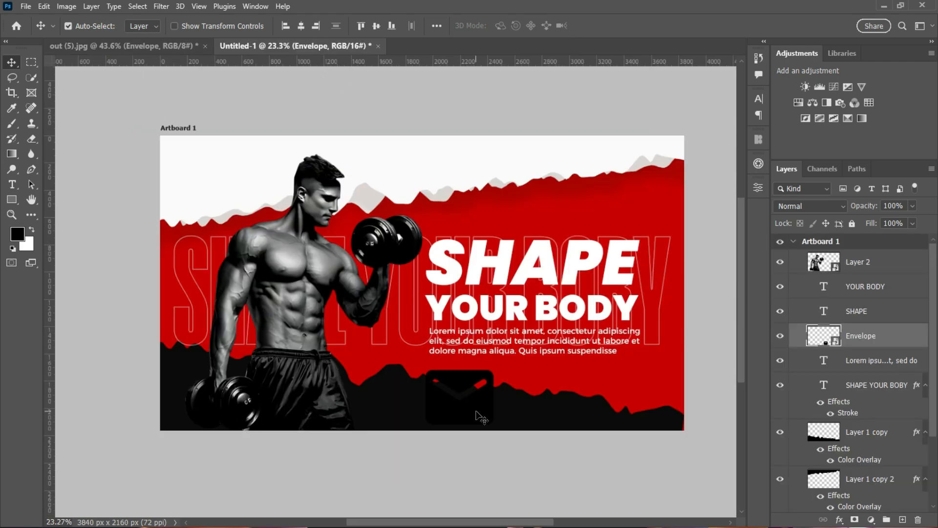
left_click_drag(477, 414, 468, 411)
left_click_drag(895, 335, 882, 263)
double_click(896, 262)
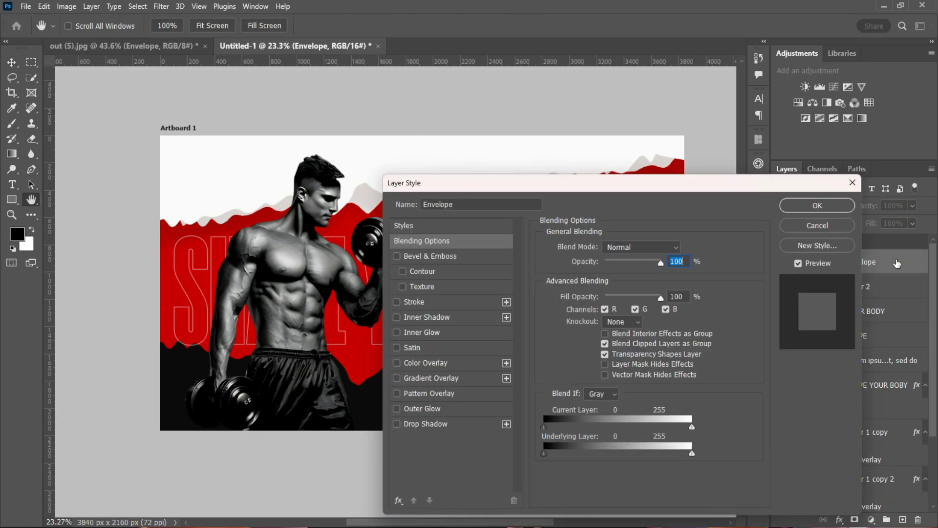
left_click(817, 226)
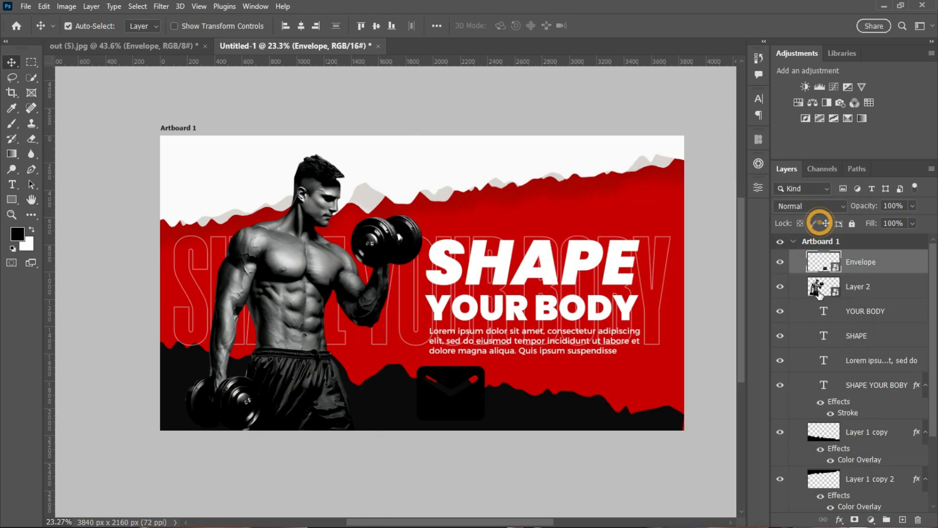
Copy the globe icon from out (5).jpg to beside the envelope and give it a white Color Overlay.
left_click(109, 45)
left_click_drag(287, 248, 537, 401)
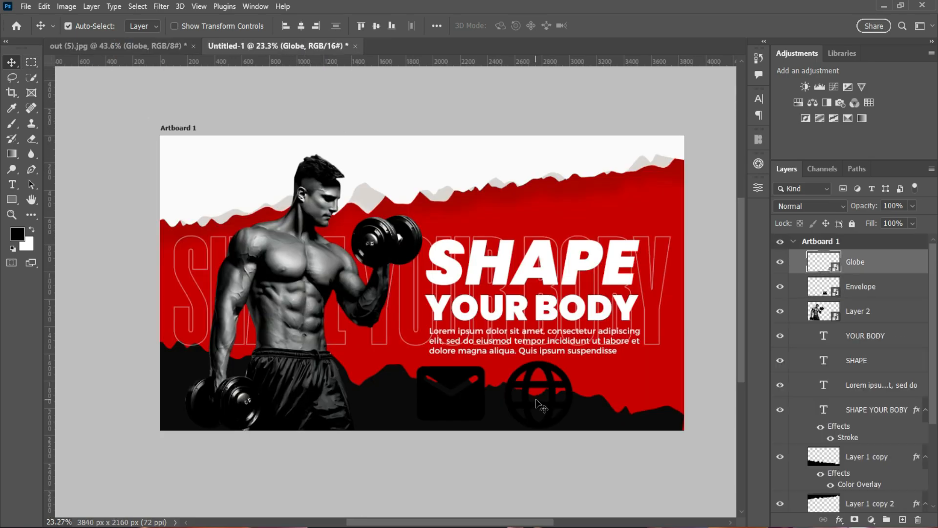
double_click(905, 264)
left_click(430, 365)
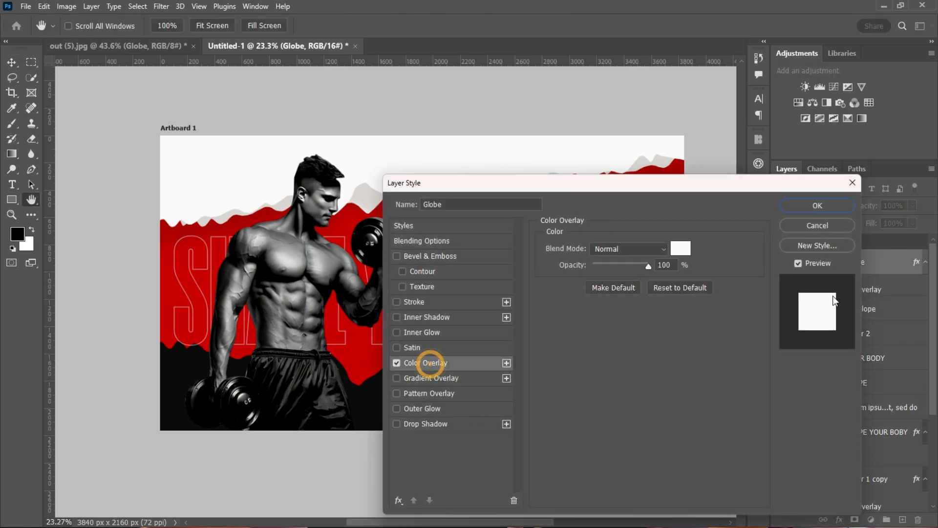
left_click(817, 205)
Apply only a white Color Overlay to the envelope icon, without a Drop Shadow.
left_click(484, 399)
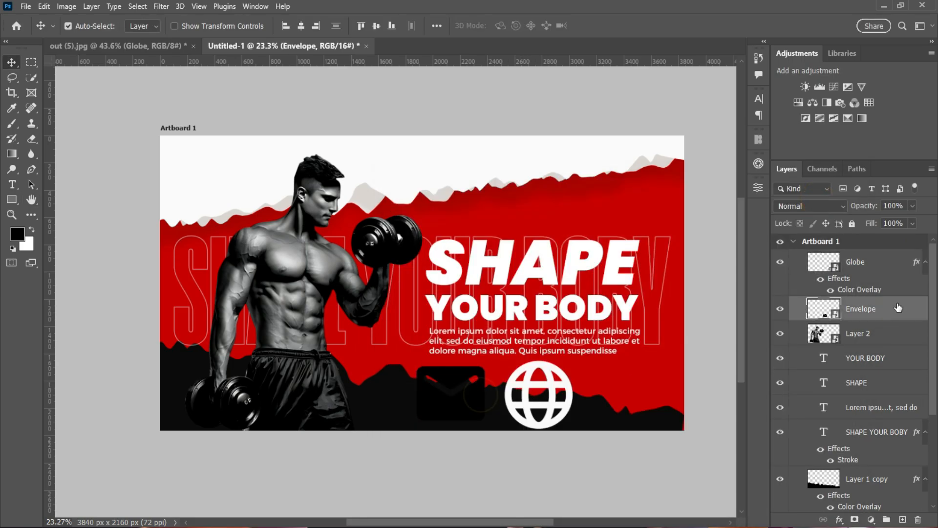
double_click(896, 308)
left_click(430, 421)
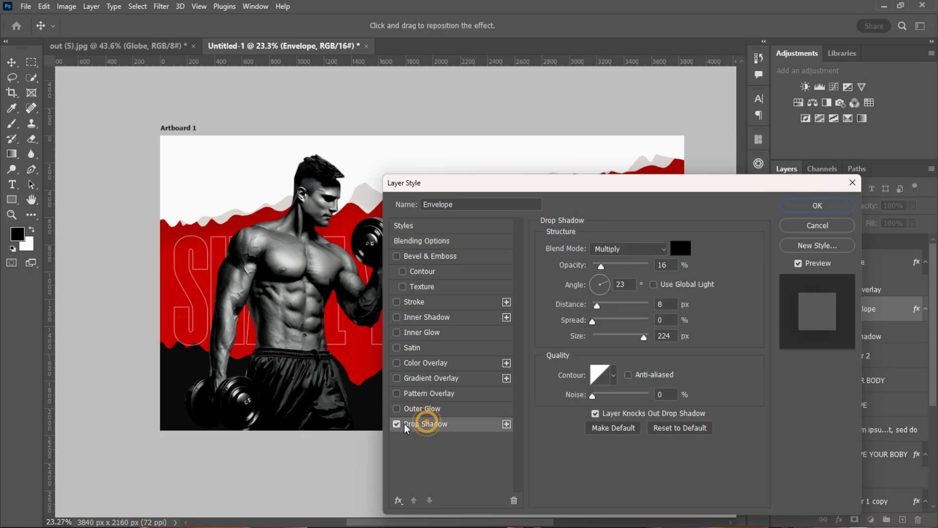
left_click(396, 424)
left_click(414, 363)
left_click(817, 205)
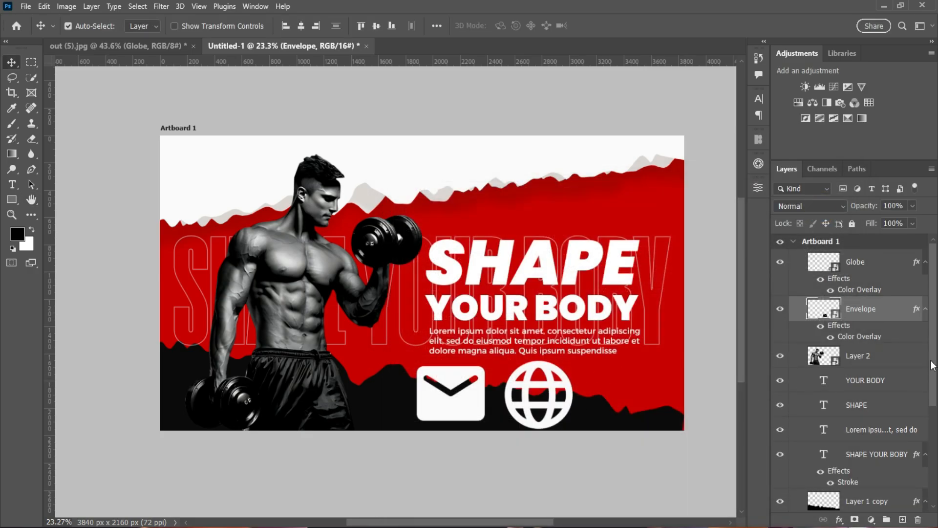
Group the red color fill with the three torn-paper layers and name the group BG.
scroll(934, 366, "down", 6)
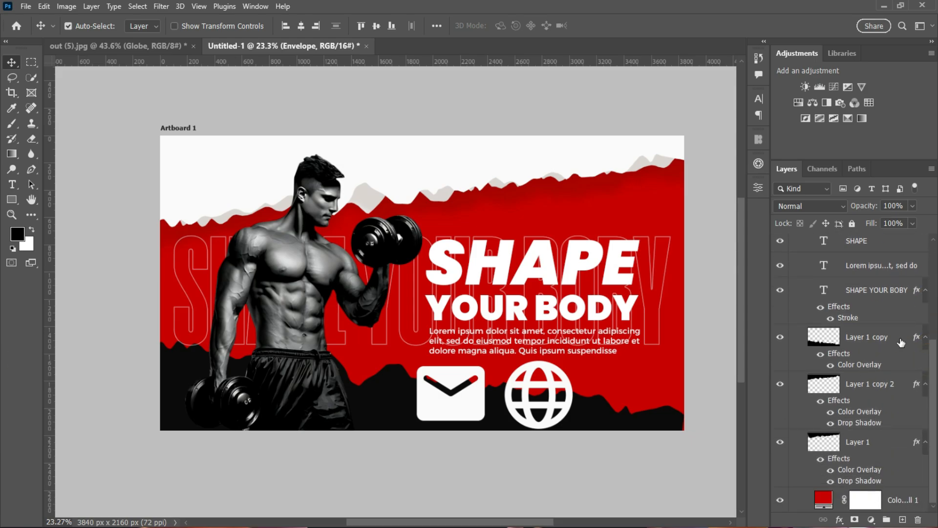
left_click(926, 338)
left_click(926, 385)
left_click(924, 442)
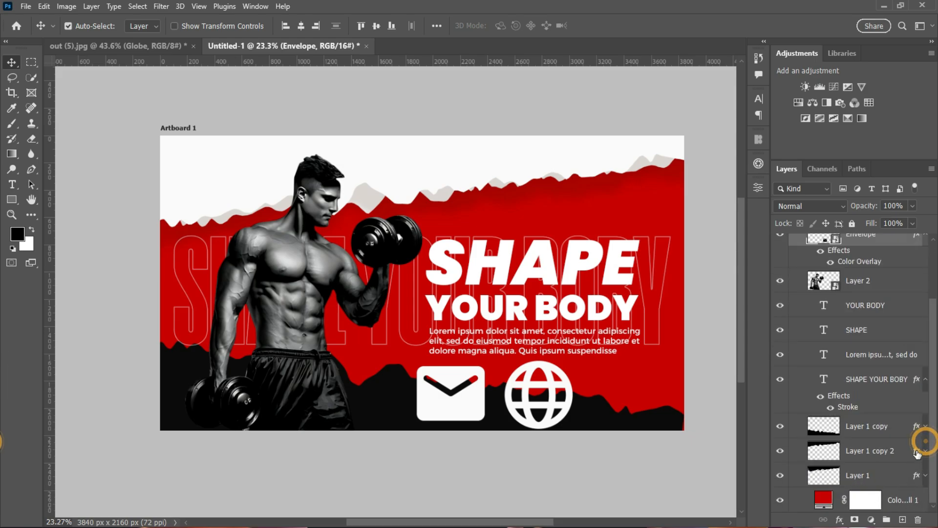
left_click(918, 427)
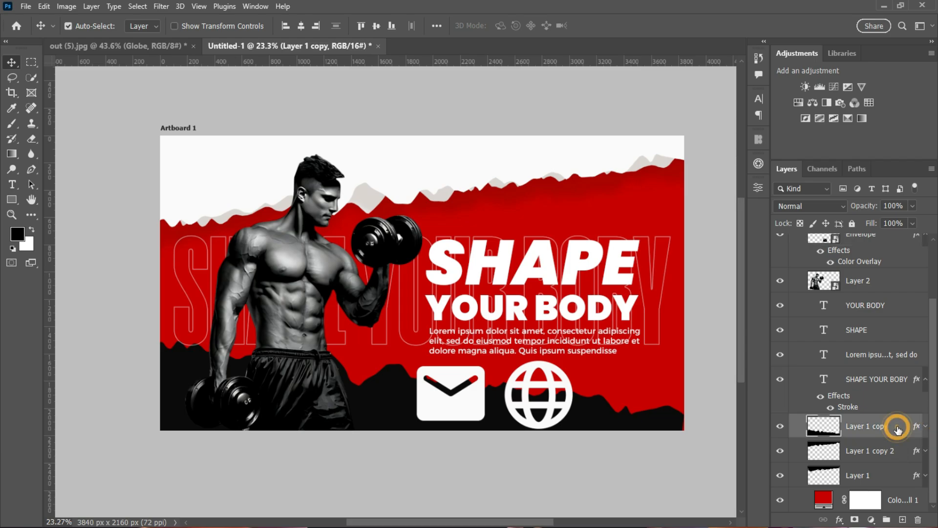
left_click(891, 500)
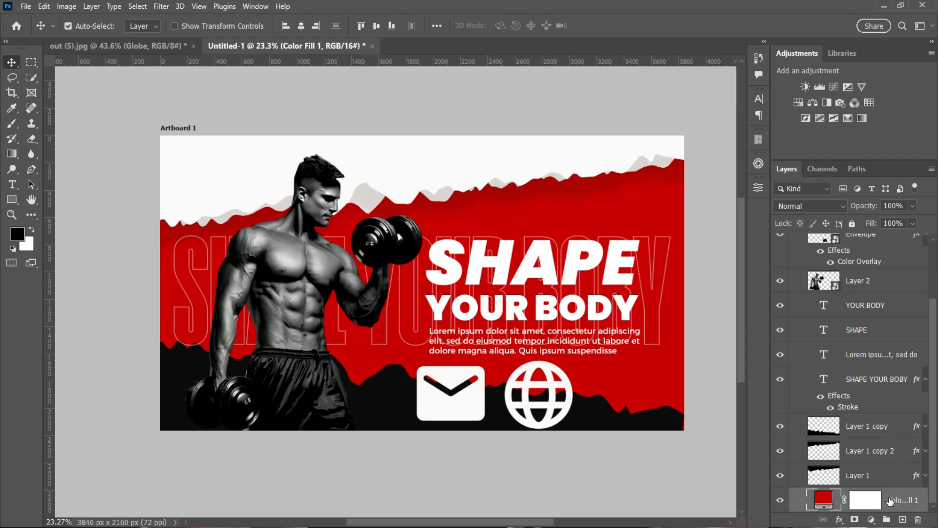
left_click(889, 425, "shift")
left_click(886, 520)
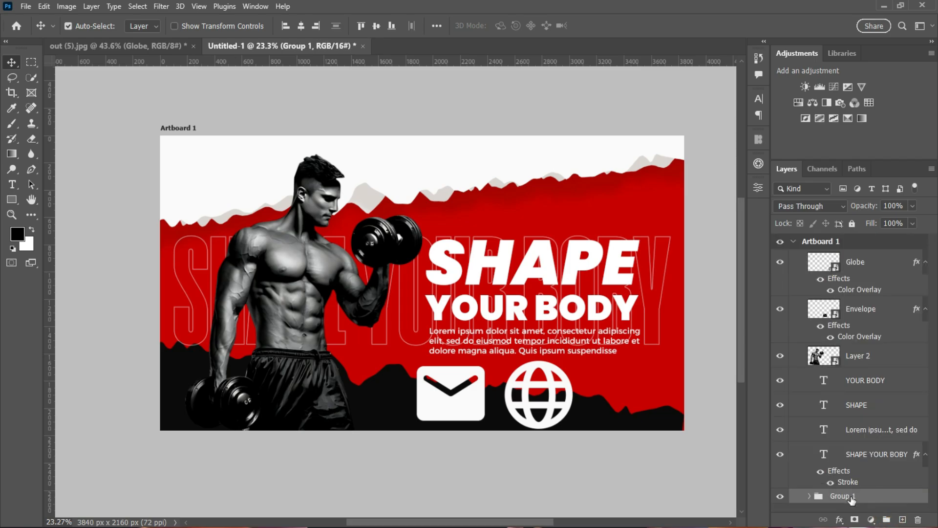
double_click(843, 496)
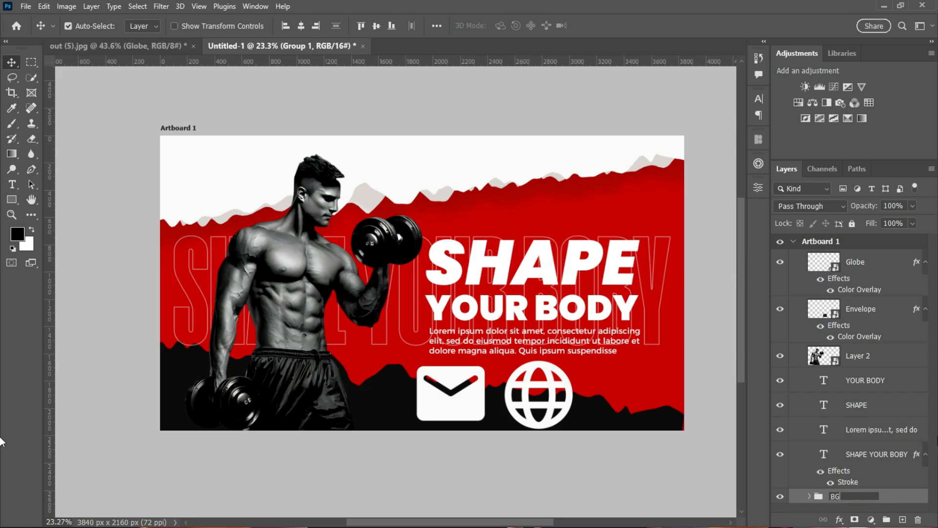
Lock the BG group and the bodybuilder layer, Layer 2.
left_click(923, 454)
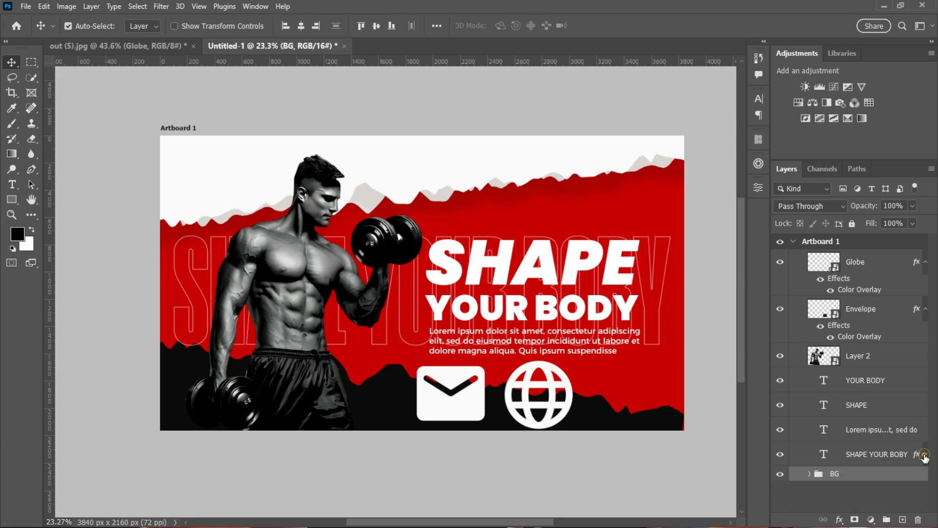
left_click(852, 224)
left_click_drag(588, 390, 410, 402)
left_click(633, 391)
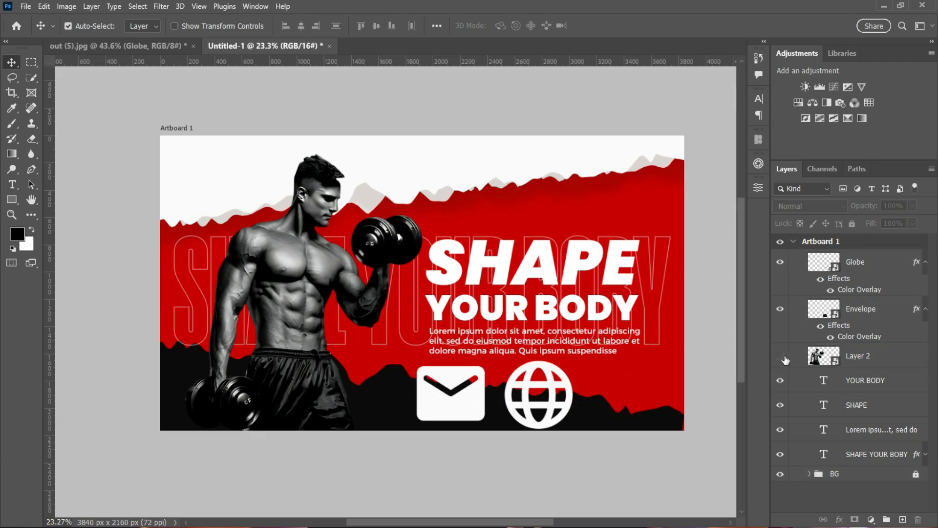
left_click(780, 355)
left_click(780, 355)
left_click(887, 361)
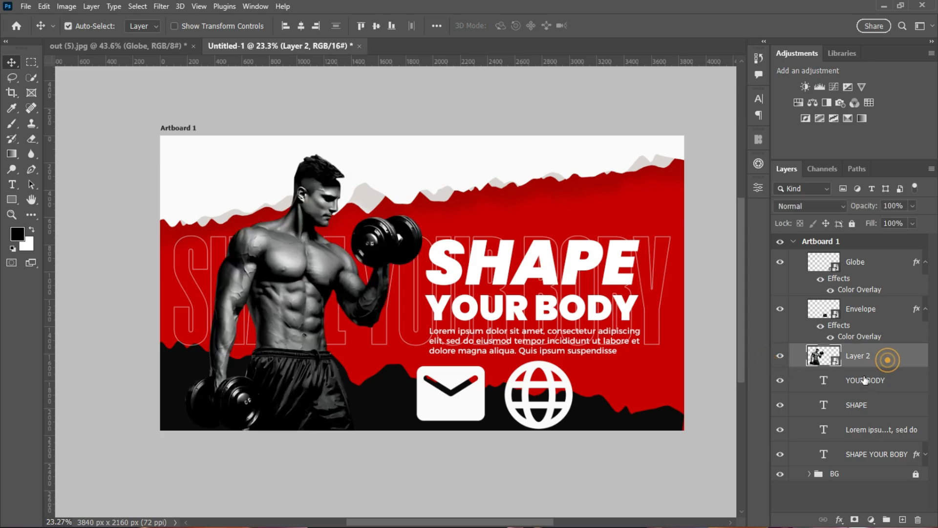
left_click(851, 223)
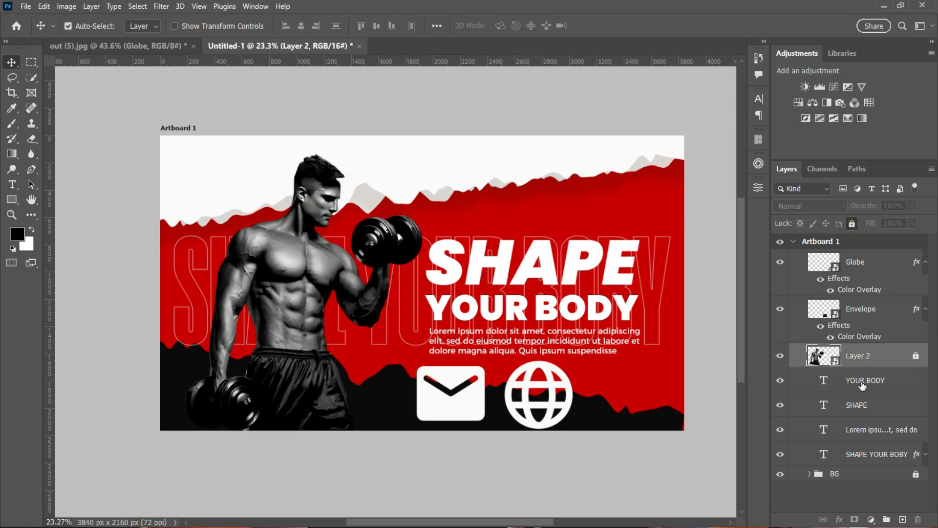
Reorder the layers so the title and paragraph sit above the bodybuilder and the outlined headline lies directly beneath him.
left_click_drag(861, 382, 855, 342)
left_click_drag(869, 411, 857, 361)
left_click_drag(860, 430, 858, 370)
left_click_drag(867, 459, 859, 393)
left_click(868, 435)
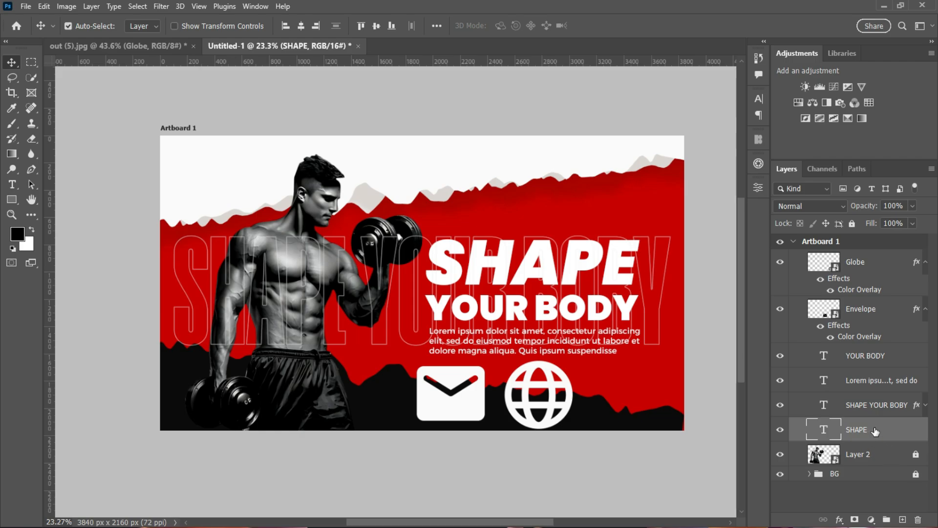
left_click(879, 410)
left_click_drag(880, 414, 872, 462)
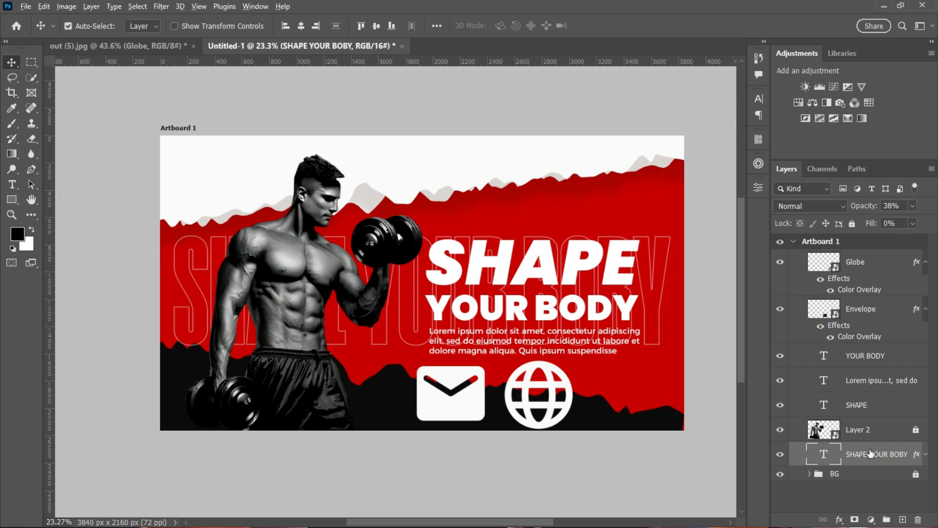
Duplicate the outlined headline layer and place the copy directly above the bodybuilder layer.
left_click_drag(870, 453, 875, 424)
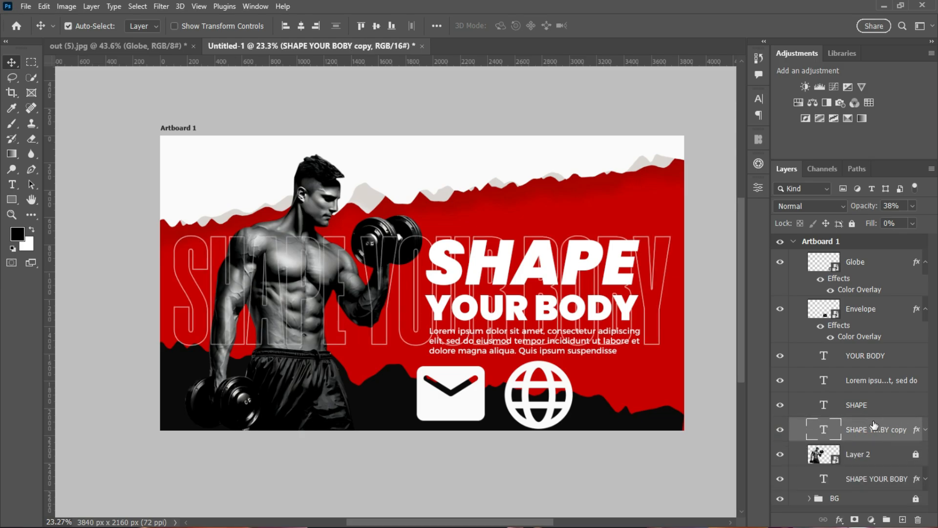
left_click(866, 454)
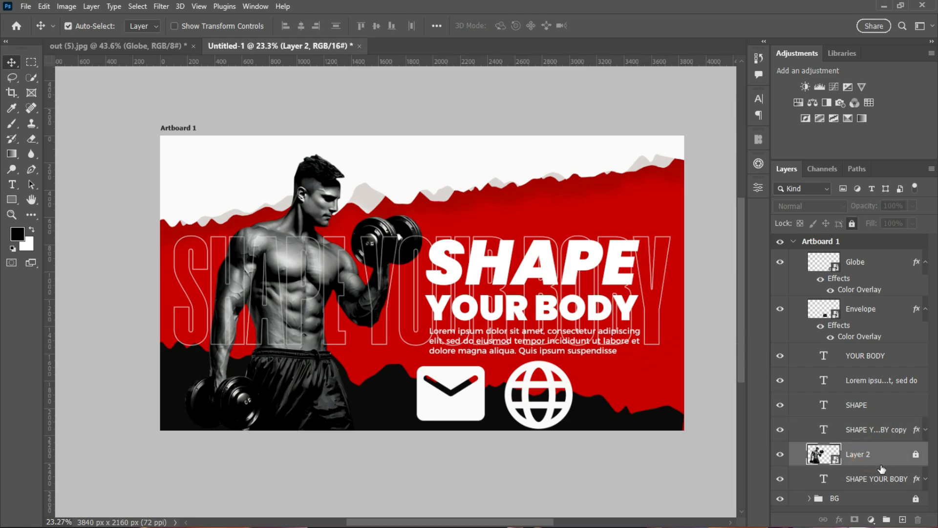
Set the original headline layer beneath the bodybuilder to 100% fill and 100% opacity.
left_click(874, 481)
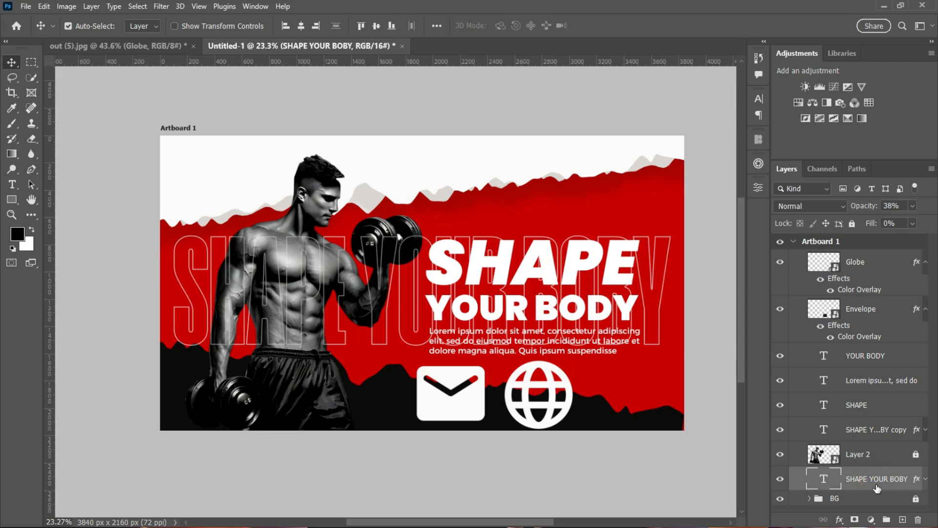
left_click(913, 223)
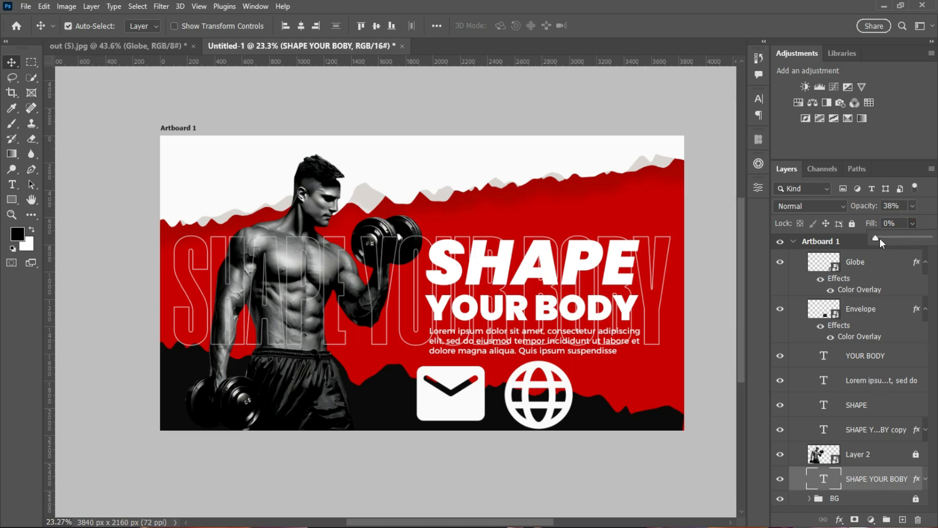
left_click_drag(879, 238, 931, 220)
left_click(865, 485)
left_click(912, 206)
left_click(864, 481)
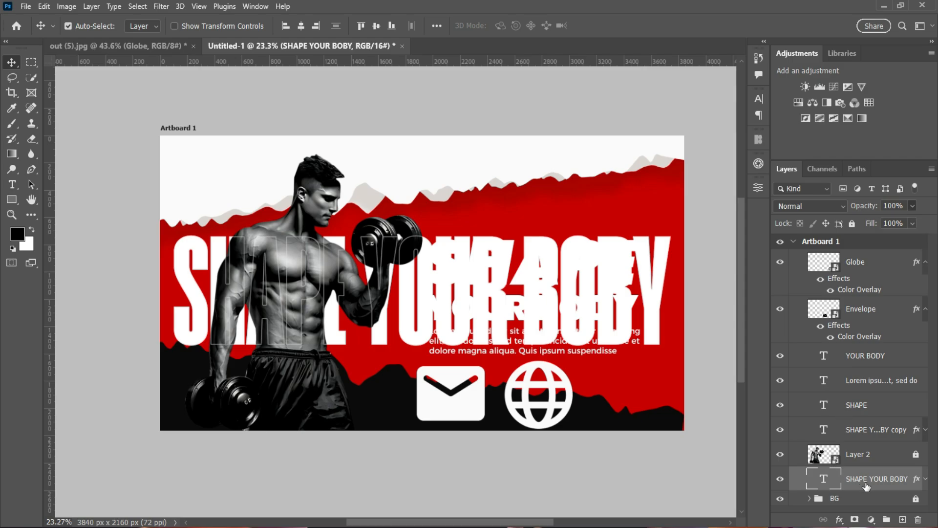
Add a layer mask to the lower headline and fade its right half with a Basics preset linear gradient.
left_click(855, 518)
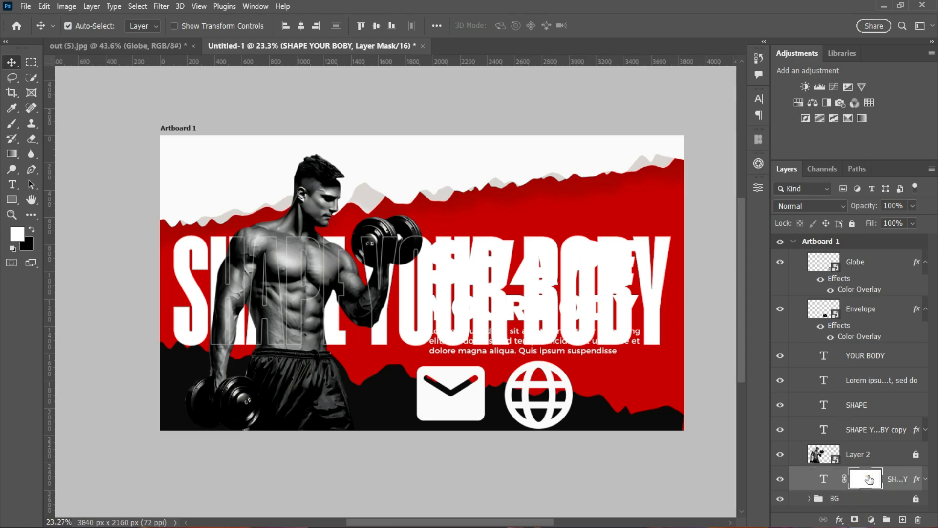
key("x")
key("g")
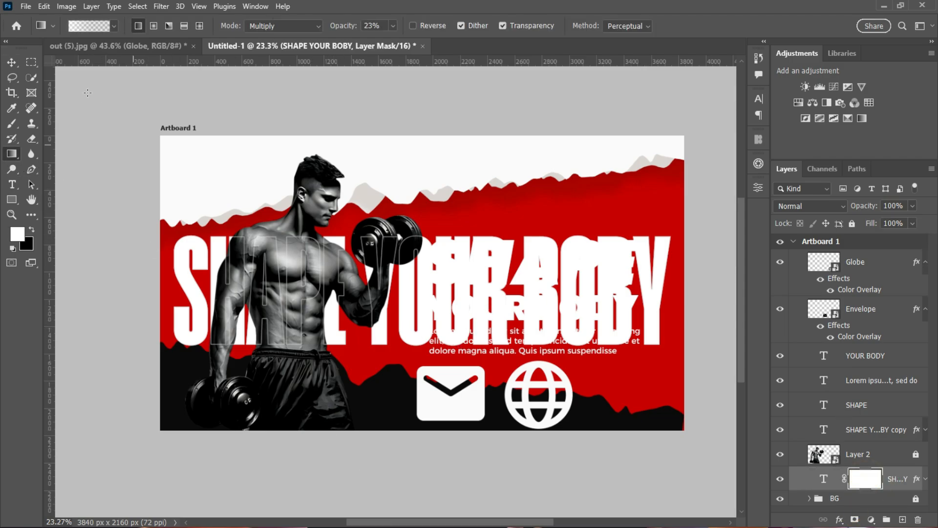
left_click(114, 26)
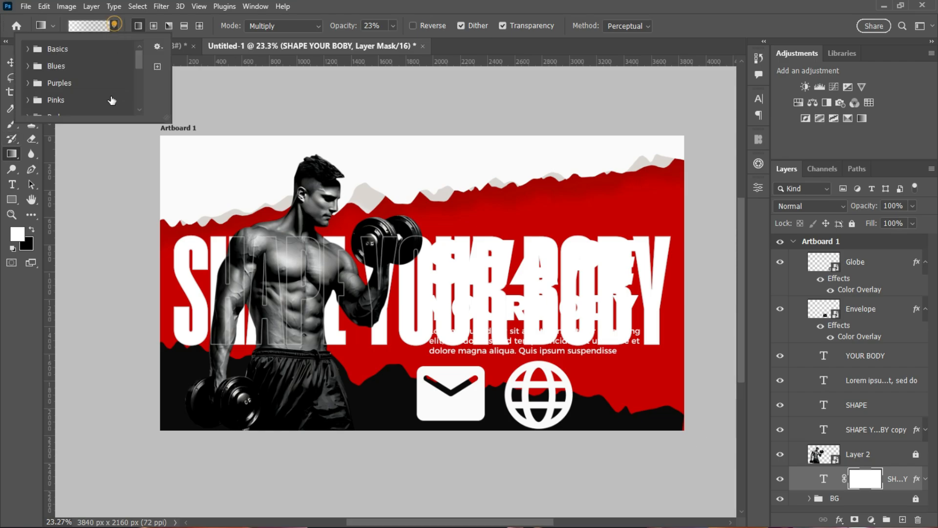
left_click(28, 50)
left_click(42, 64)
left_click_drag(409, 282, 683, 284)
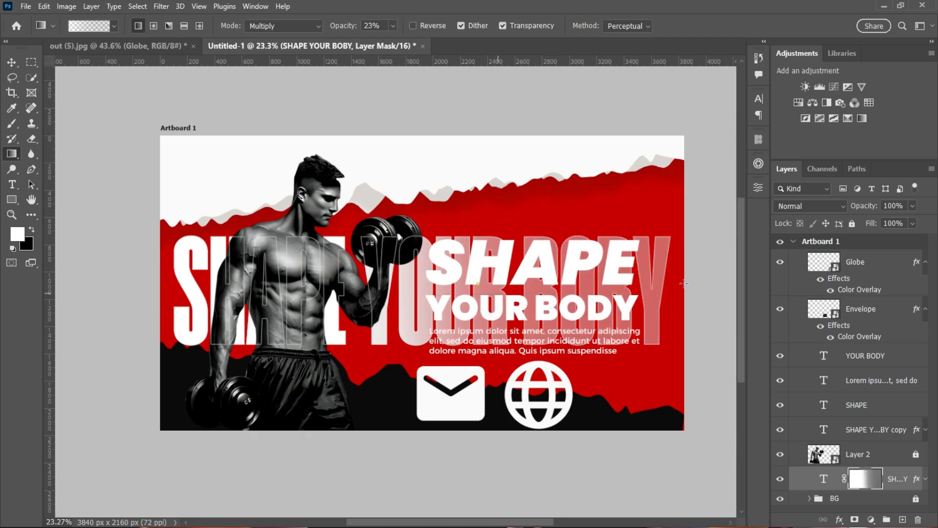
Strengthen the lower headline's mask fade with repeated linear gradients so its right half disappears beyond the bodybuilder.
left_click_drag(364, 285, 494, 284)
left_click_drag(364, 287, 493, 284)
left_click_drag(364, 287, 494, 285)
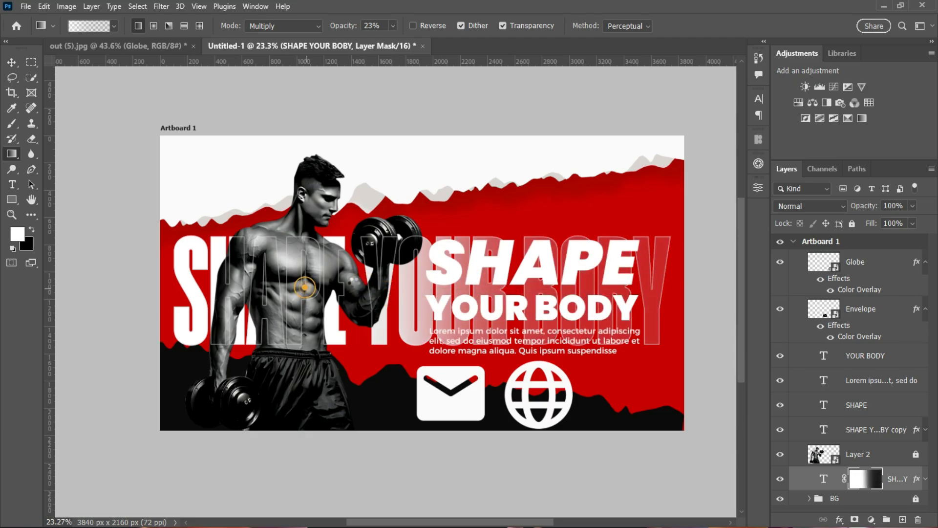
left_click_drag(304, 287, 442, 288)
left_click_drag(339, 293, 450, 295)
left_click_drag(344, 298, 464, 309)
left_click_drag(364, 321, 469, 320)
left_click_drag(326, 321, 533, 318)
left_click_drag(363, 322, 510, 321)
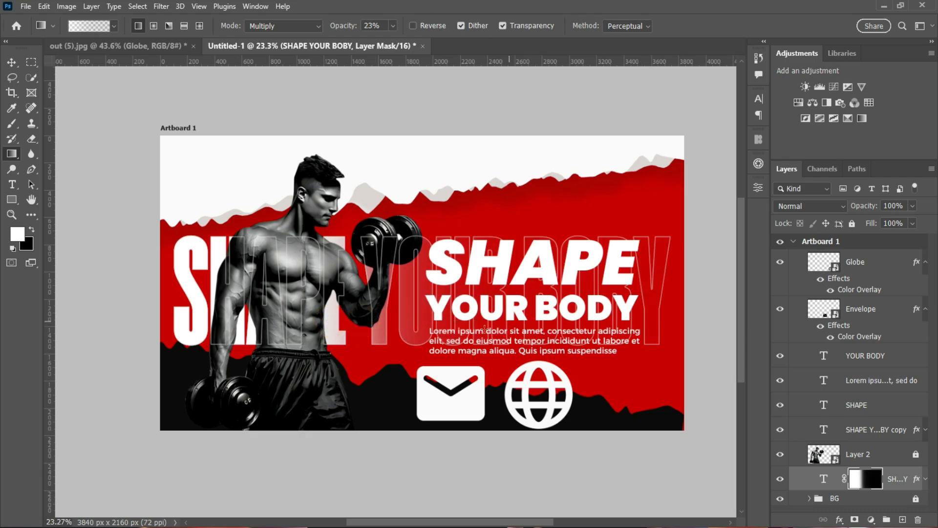
scroll(488, 307, "right", 2)
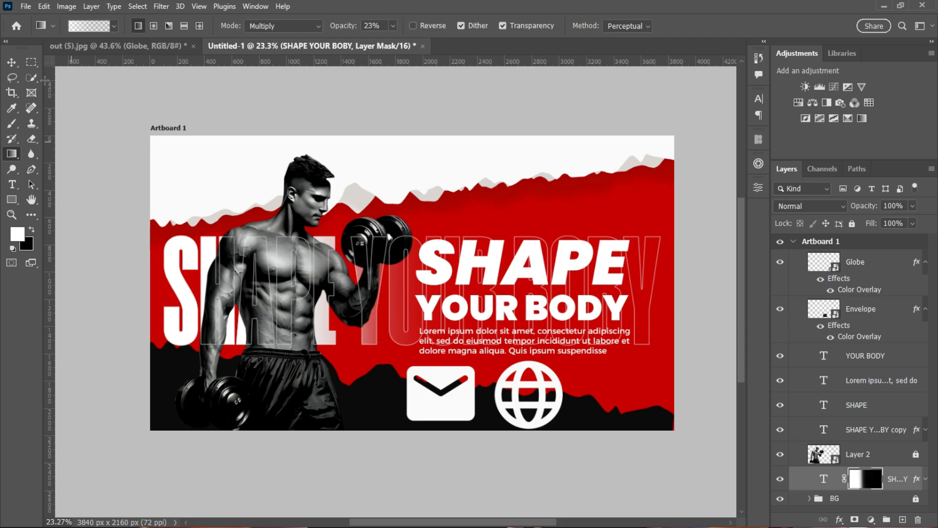
Collapse the effects lists of the Globe and Envelope layers.
left_click(11, 62)
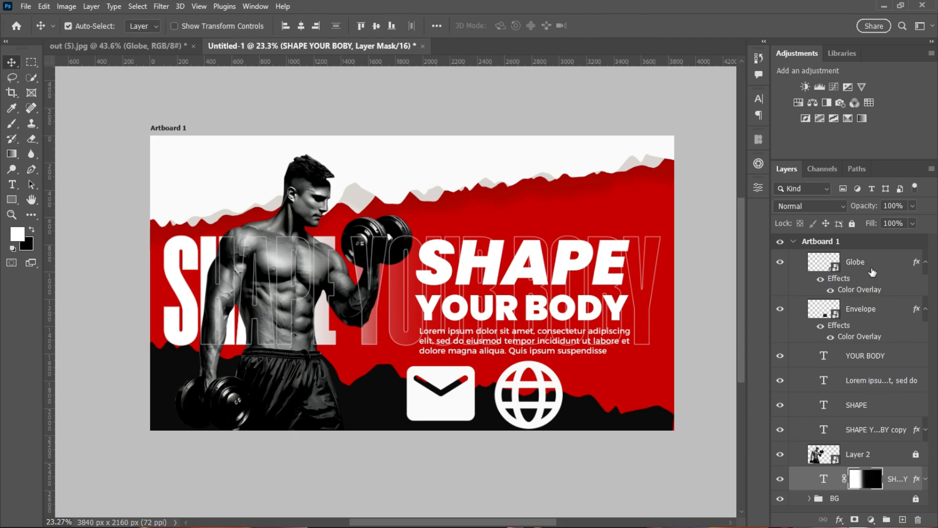
left_click(872, 272)
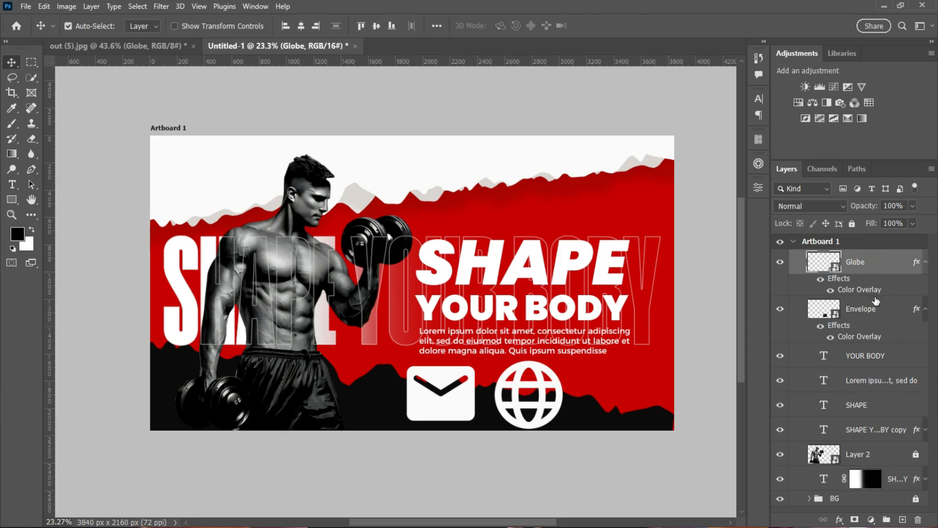
left_click(922, 262)
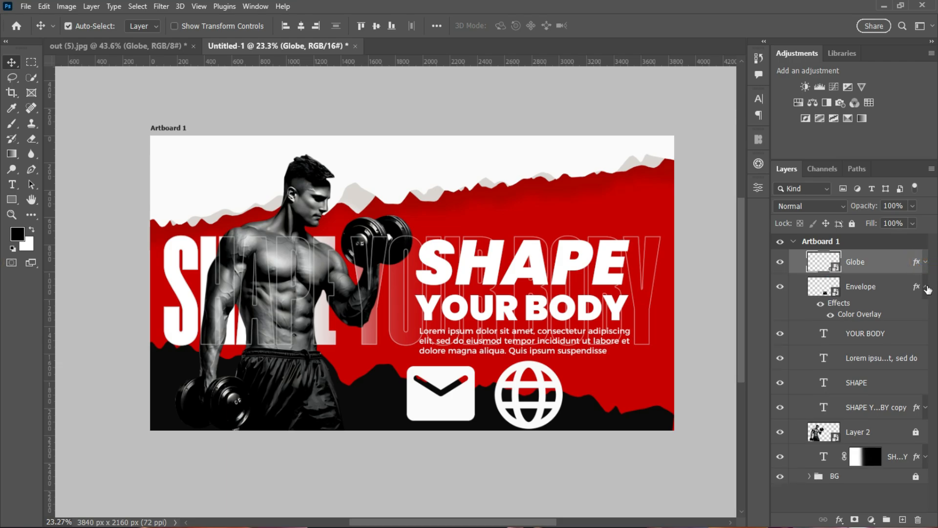
left_click(925, 287)
Scale the envelope and globe icons down together and place them in a row on the banner's black lower strip.
left_click(460, 401, "shift")
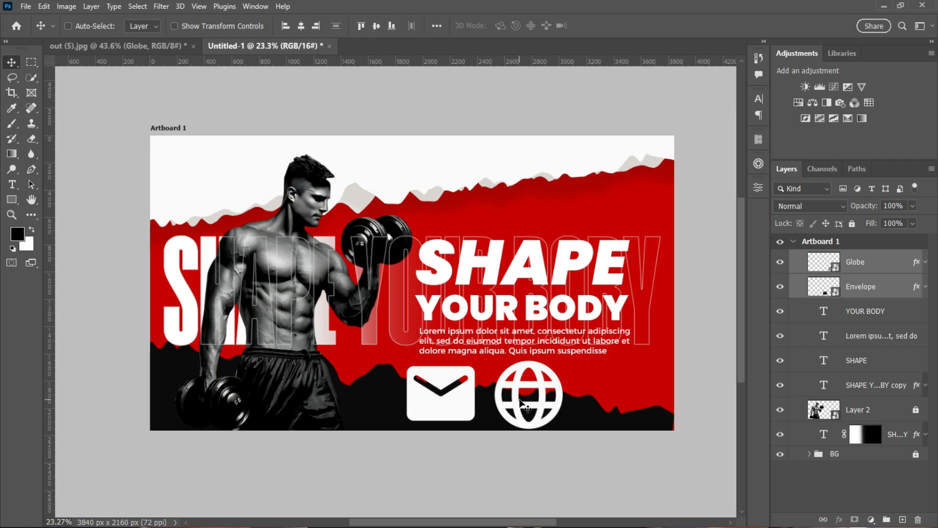
key("ctrl+t")
left_click_drag(561, 397, 559, 427)
left_click(659, 25)
scroll(443, 386, "up", 2)
left_click(507, 419)
left_click(461, 426)
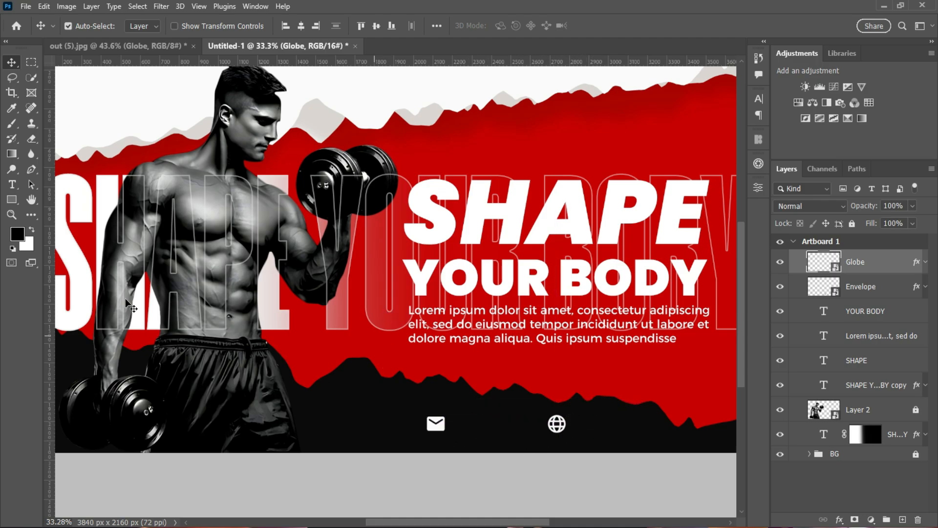
left_click(11, 185)
left_click(349, 434)
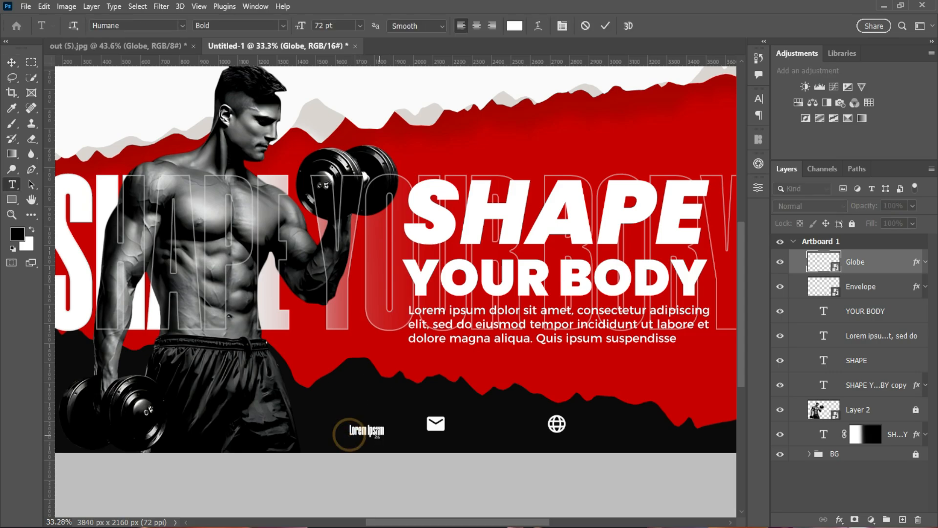
type("M")
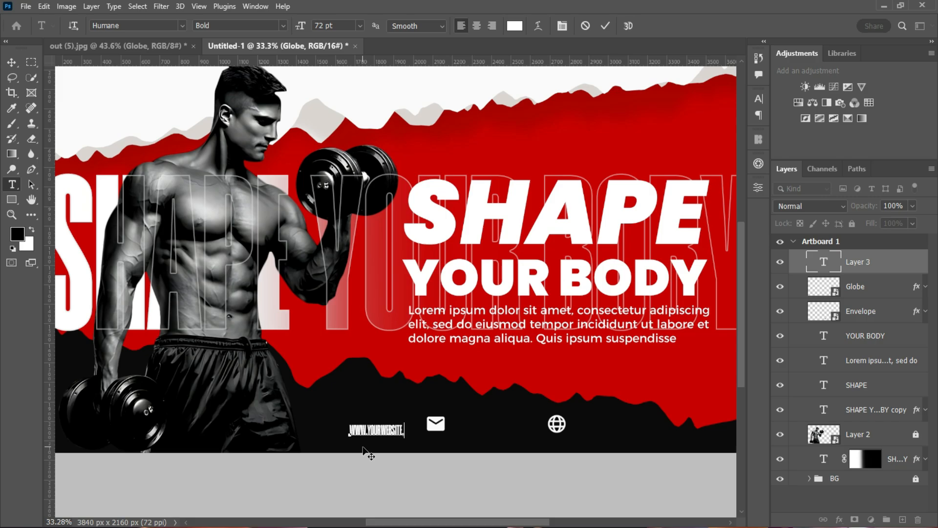
type("M")
left_click(12, 62)
left_click_drag(389, 432, 371, 437)
Set the website text's font to Montserrat Bold.
left_click(759, 99)
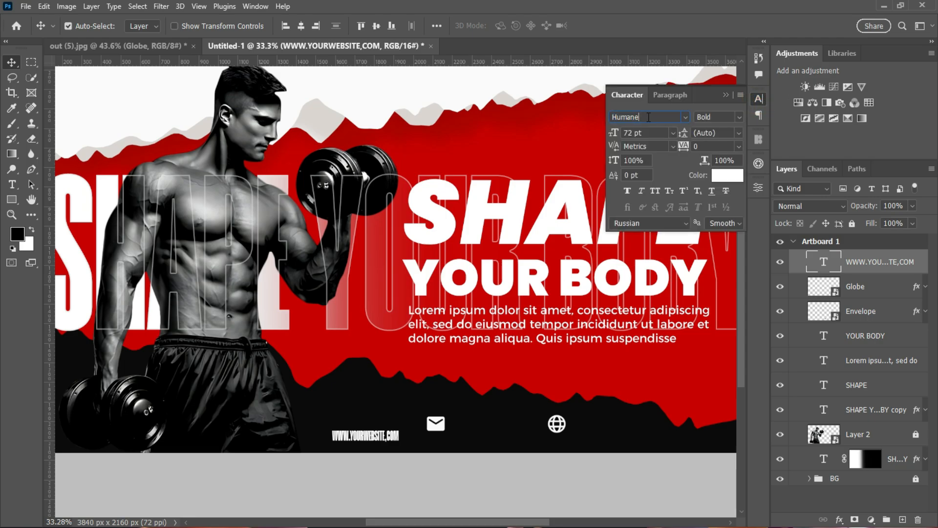
left_click(645, 117)
type("MONT")
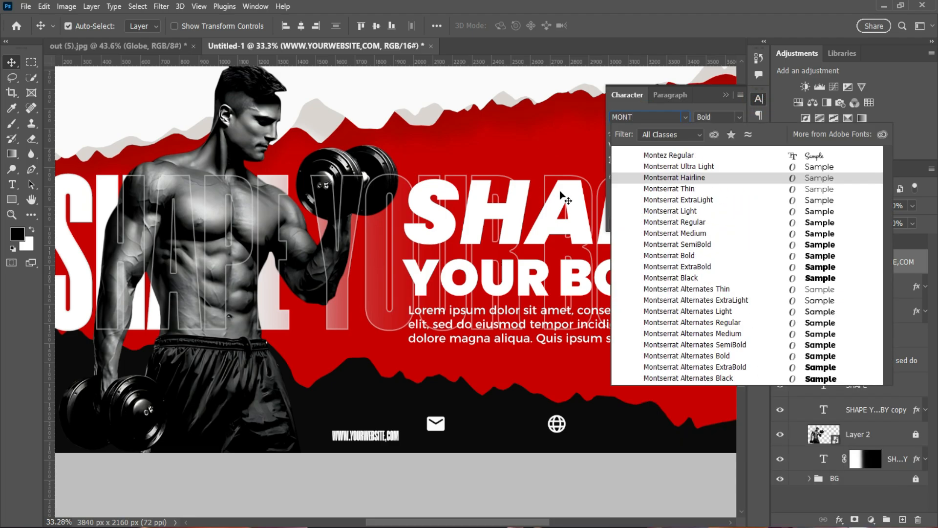
left_click(669, 255)
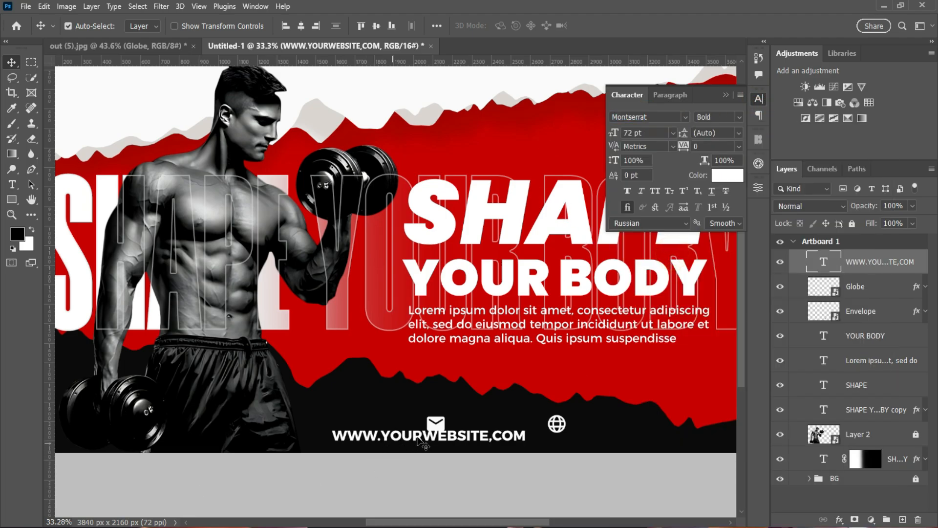
double_click(491, 435)
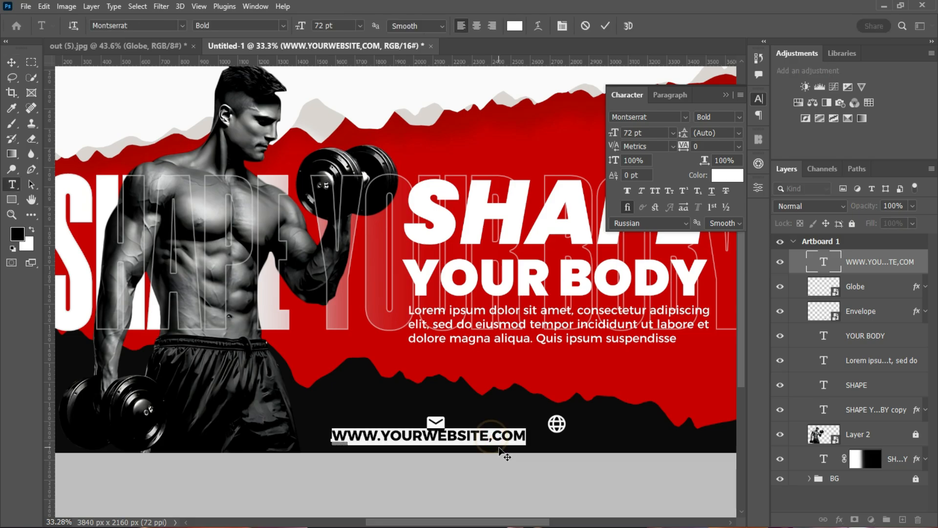
left_click(489, 435)
key("BackSpace")
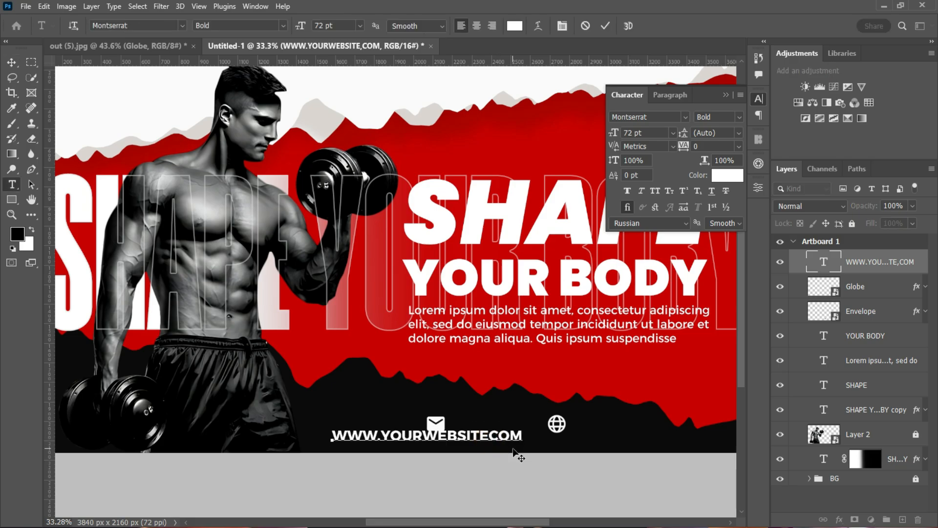
type(".")
left_click(605, 26)
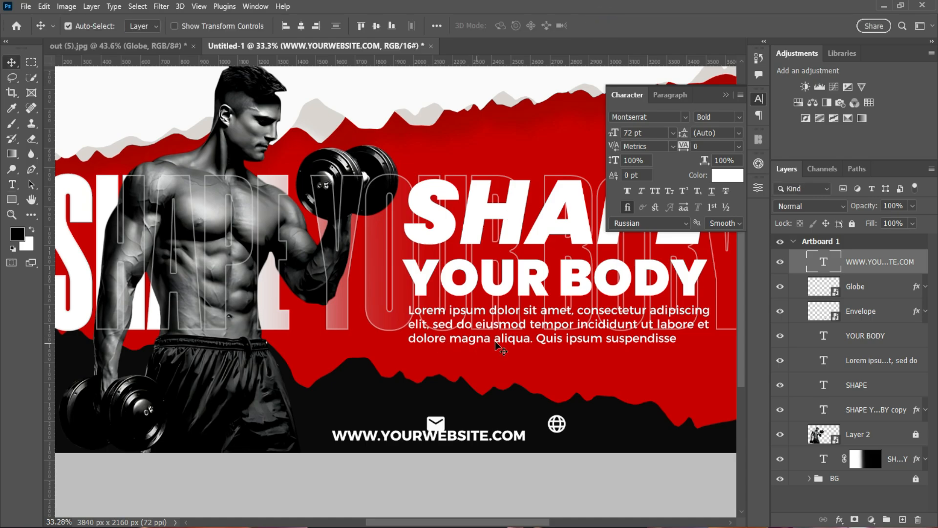
Set the website text to 48 pt, then move it toward the globe icon and shift the envelope icon left.
left_click(673, 133)
left_click(646, 272)
left_click_drag(394, 442, 577, 432)
left_click_drag(439, 426, 397, 428)
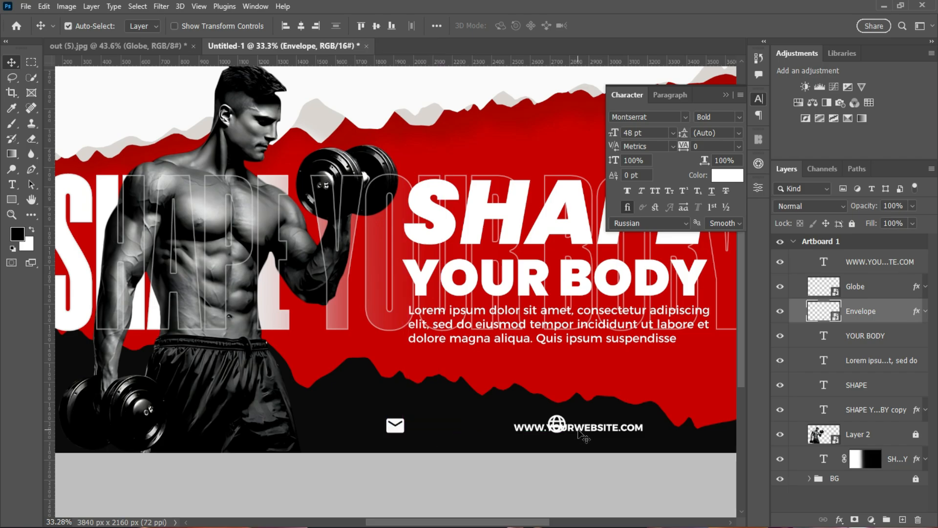
Place a copy of the website text beside the envelope icon and change its wording to YOUREMAIL.COM.
left_click_drag(580, 433, 461, 424)
double_click(463, 424)
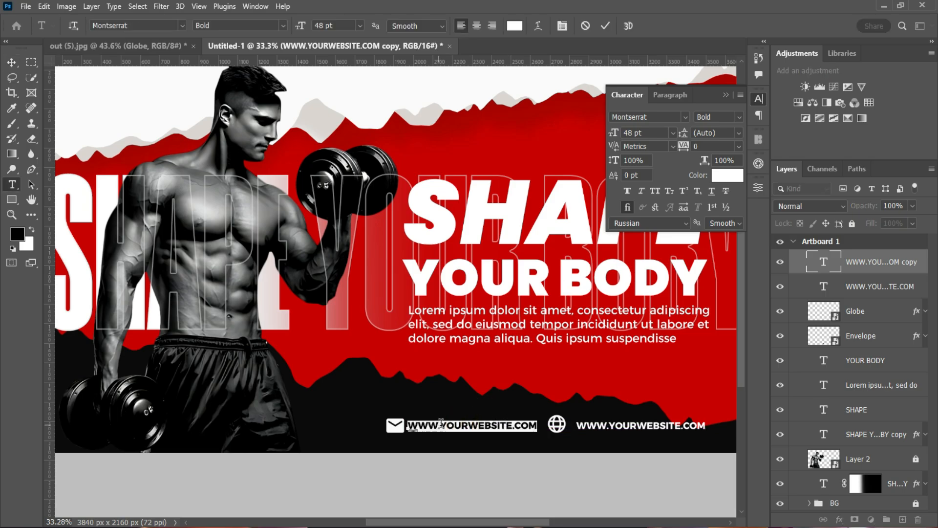
left_click(441, 424)
key("BackSpace")
key("BackSpace")
key("BackSpace")
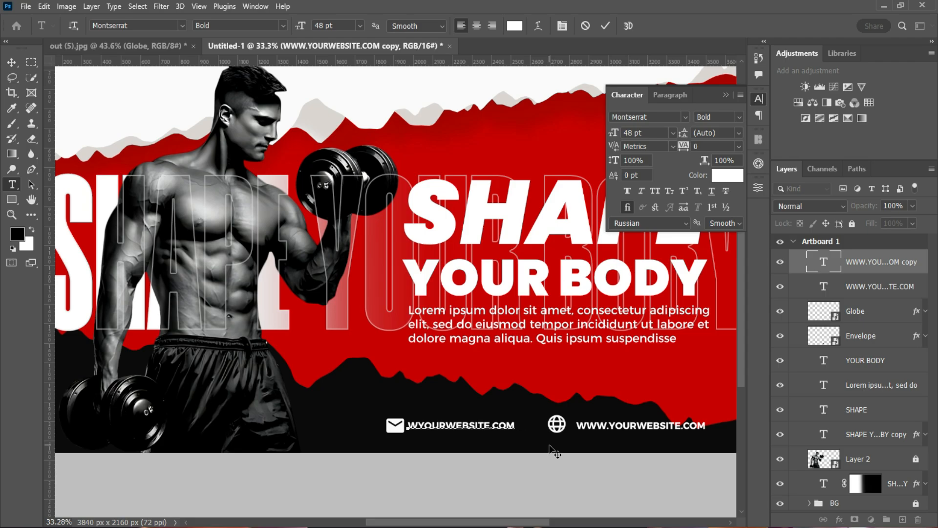
key("Delete")
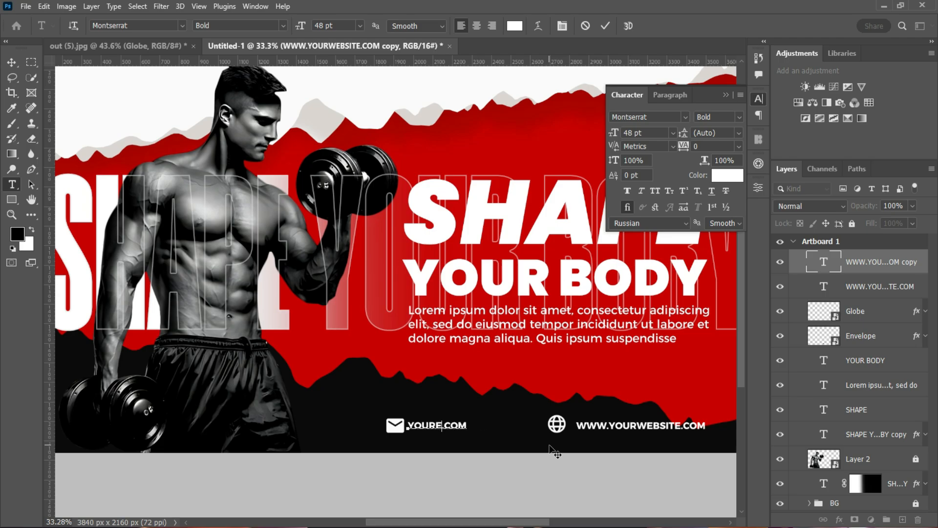
type("MAIL")
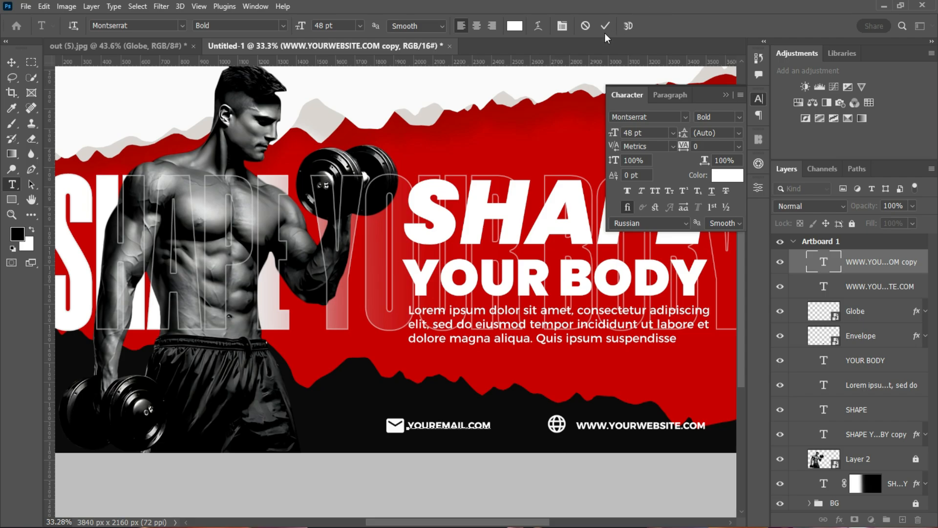
left_click(605, 25)
key("v")
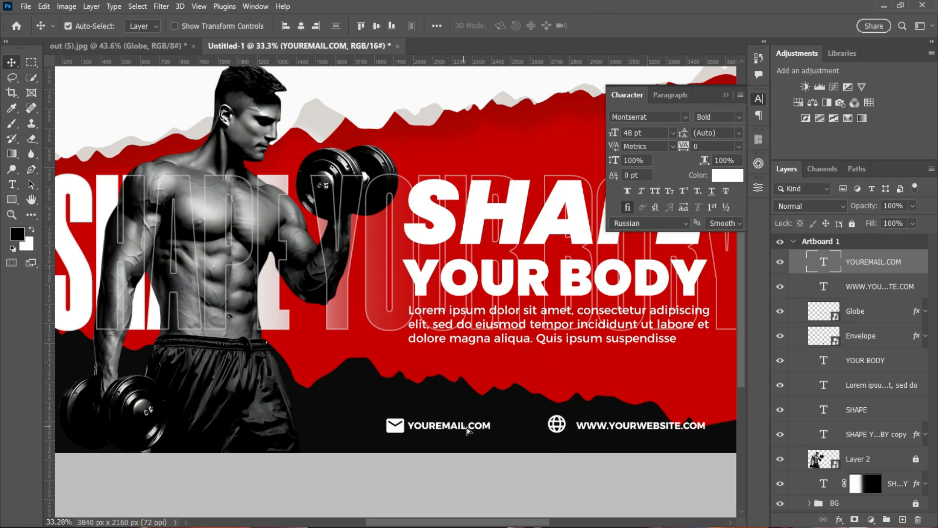
Reposition the email text, website text and both icons so each icon sits close to its text on the black strip.
left_click_drag(467, 431, 480, 428)
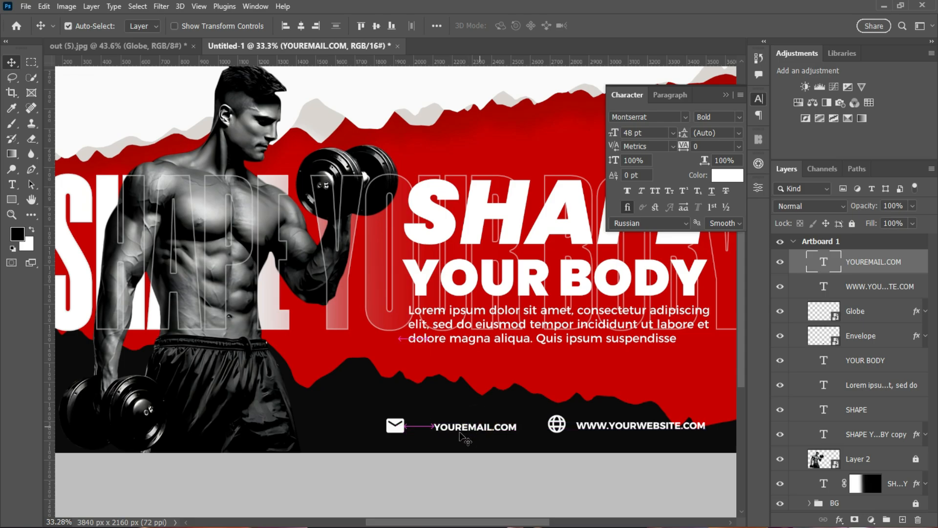
mouse_move(559, 423)
left_mouse_down()
mouse_move(548, 428)
mouse_move(556, 428)
left_mouse_up()
left_click_drag(660, 429, 645, 428)
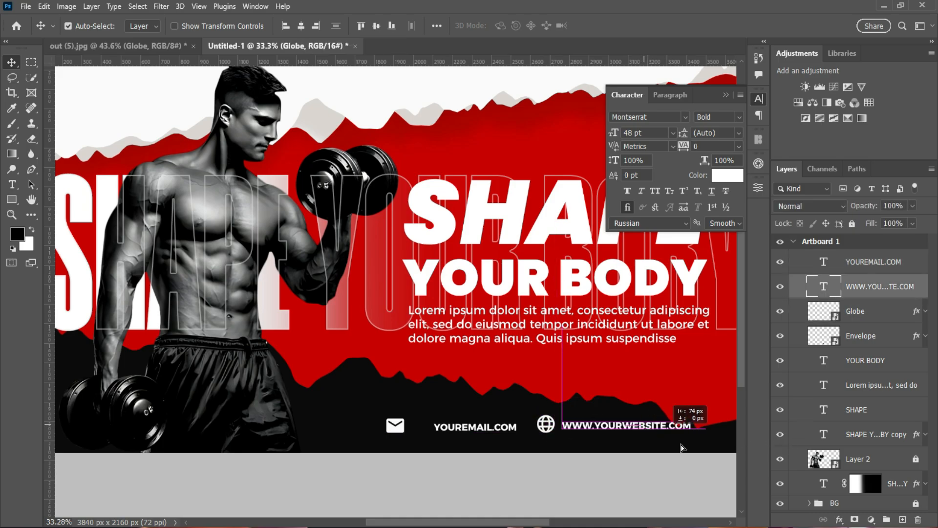
scroll(557, 409, "down", 3)
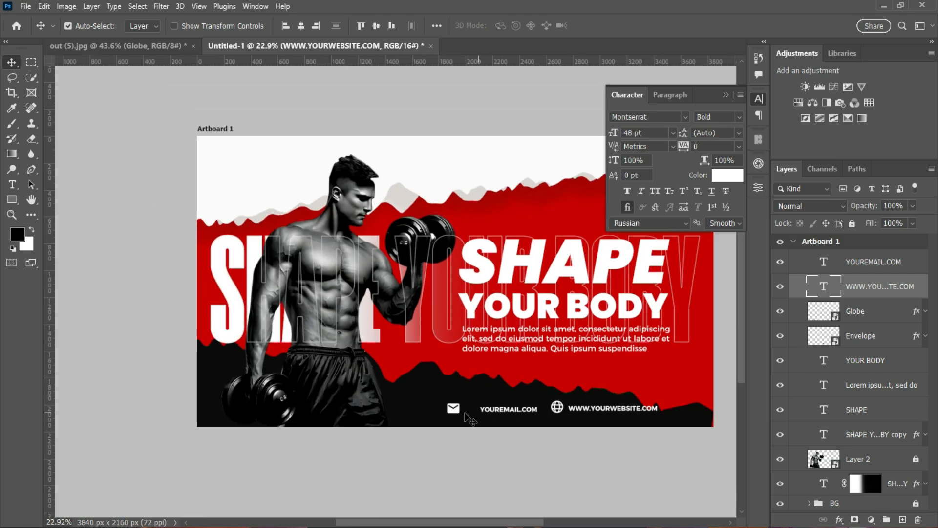
scroll(454, 413, "up", 3)
left_click_drag(436, 416, 452, 415)
left_click_drag(581, 413, 581, 413)
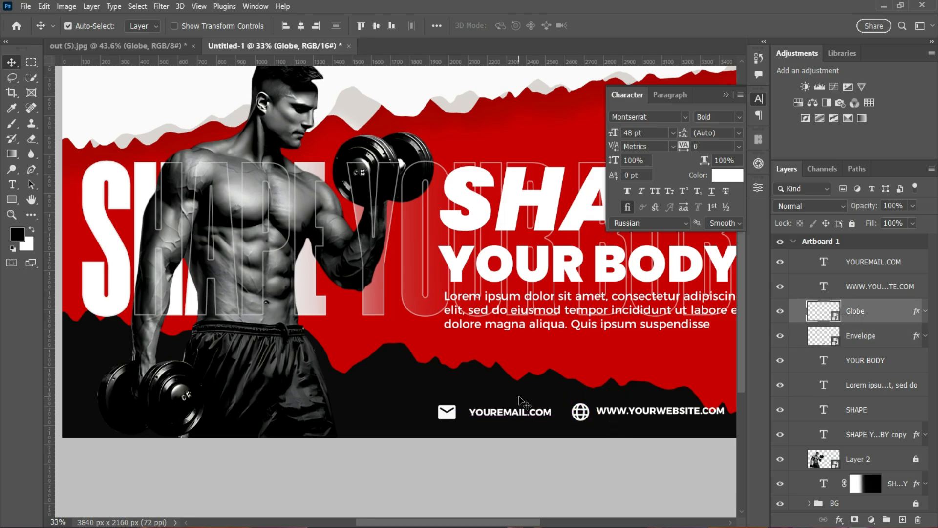
left_click(454, 415)
left_click_drag(454, 415, 461, 415)
left_click(505, 381)
Draw a rectangle about 572 by 131 px left of the envelope icon with a red fill and no stroke.
right_click(12, 199)
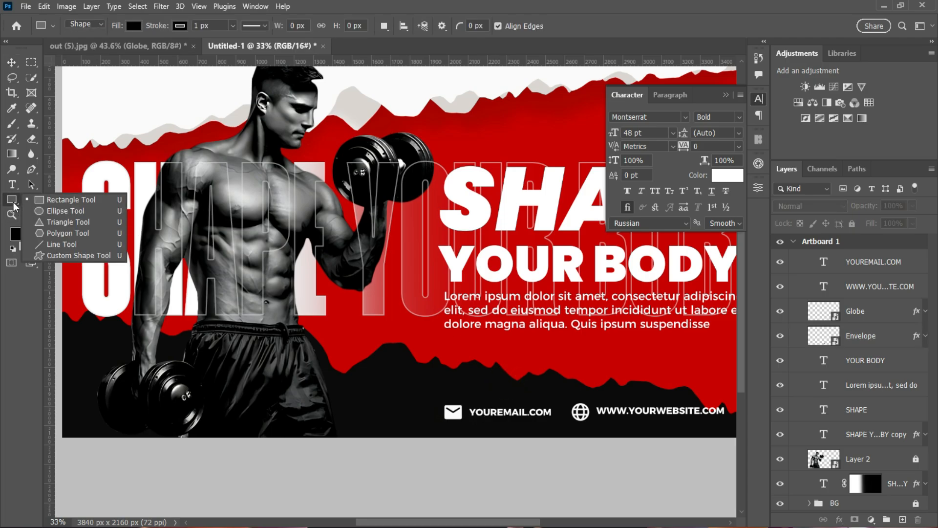
left_click(46, 197)
left_click_drag(338, 399, 449, 423)
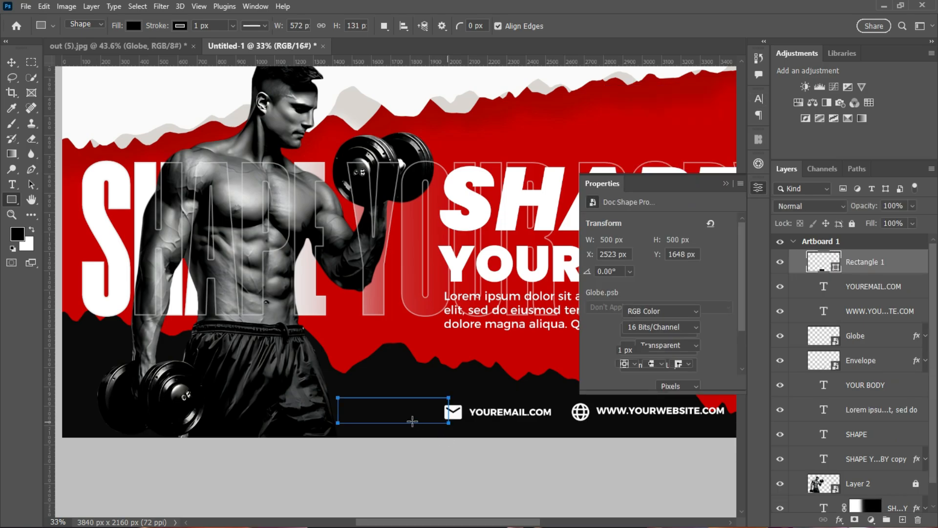
left_click(623, 333)
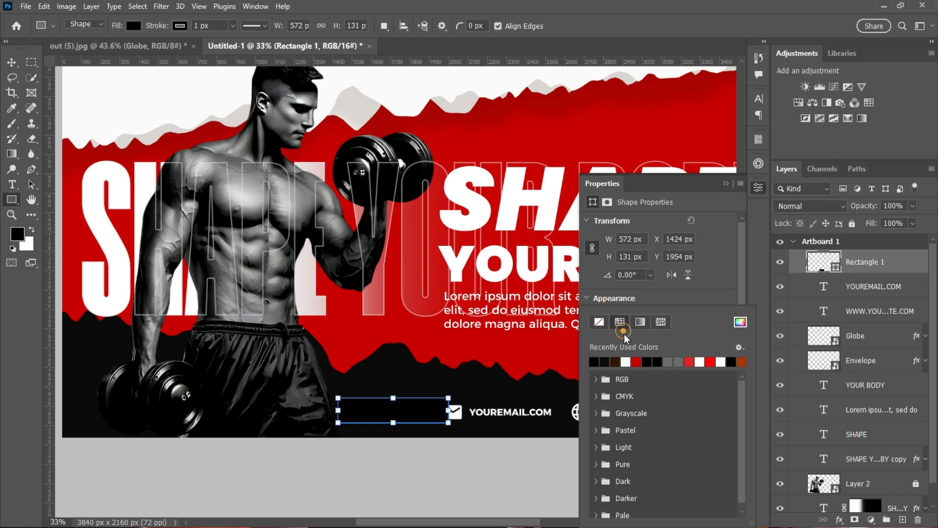
left_click(597, 321)
left_click(625, 318)
left_click(631, 360)
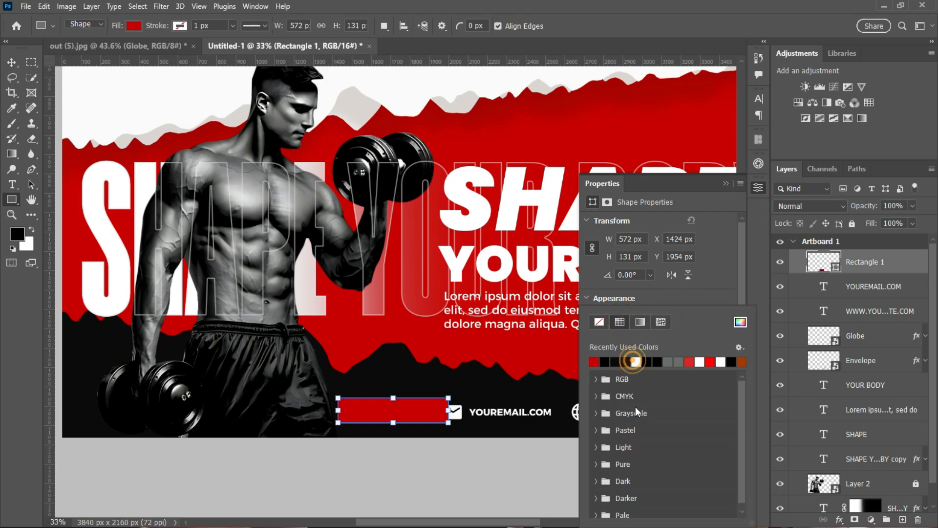
Round the red rectangle's corners to 65.5 px and move it left, clear of the envelope icon.
left_click(12, 63)
left_click_drag(742, 305, 742, 351)
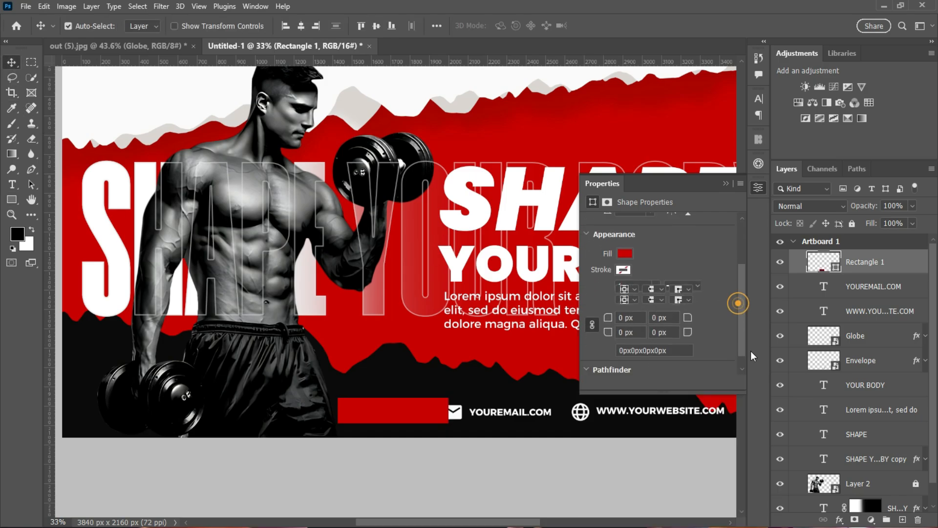
left_click_drag(688, 297, 803, 312)
left_click_drag(403, 409, 376, 404)
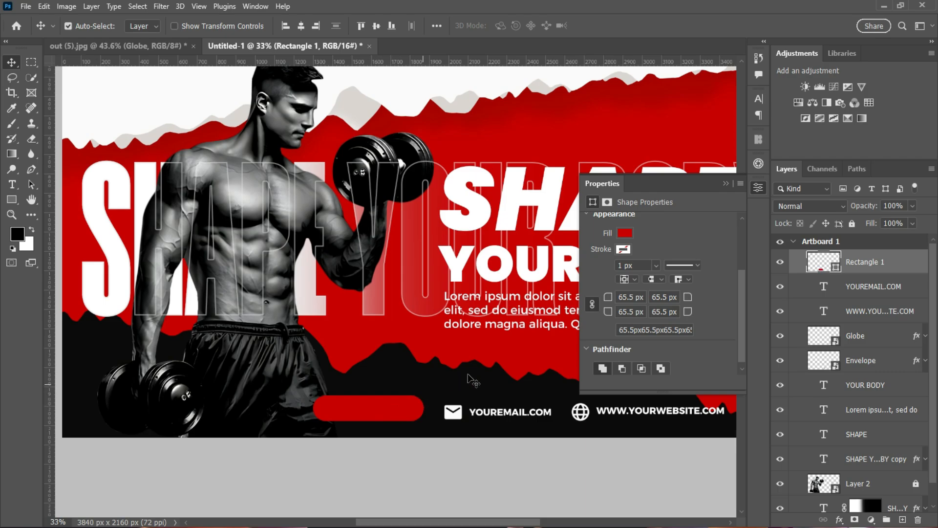
Add a JOIN NOW text in white Montserrat Bold at 48 pt and place it on the red button.
scroll(482, 376, "down", 2)
scroll(486, 376, "up", 1)
scroll(487, 377, "down", 1)
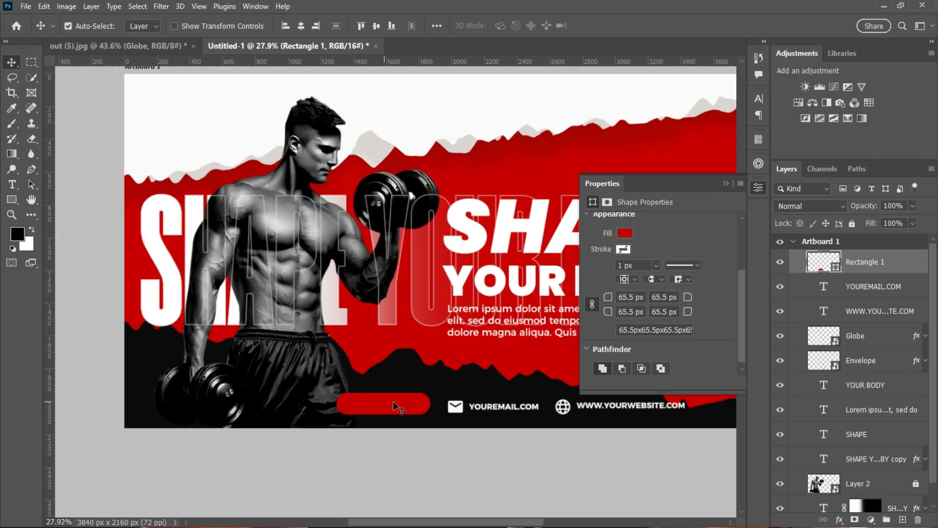
scroll(399, 405, "up", 1)
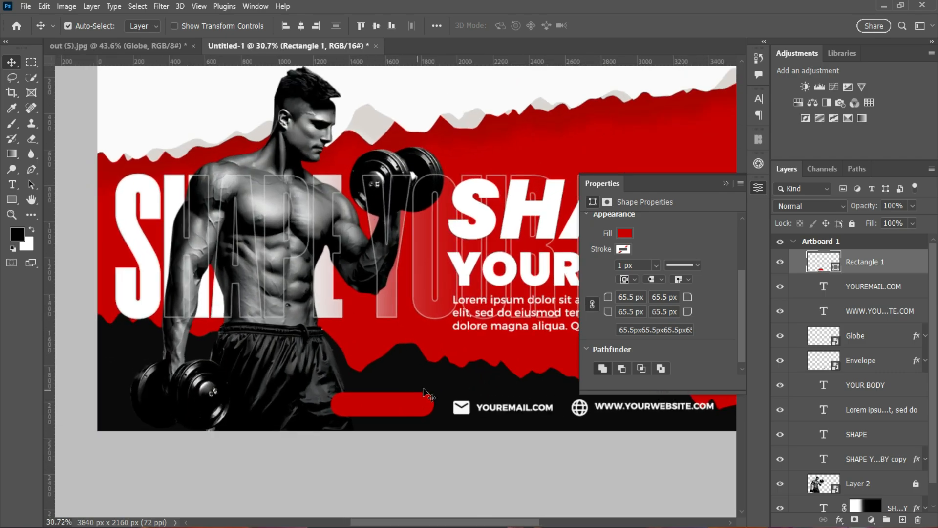
left_click(12, 184)
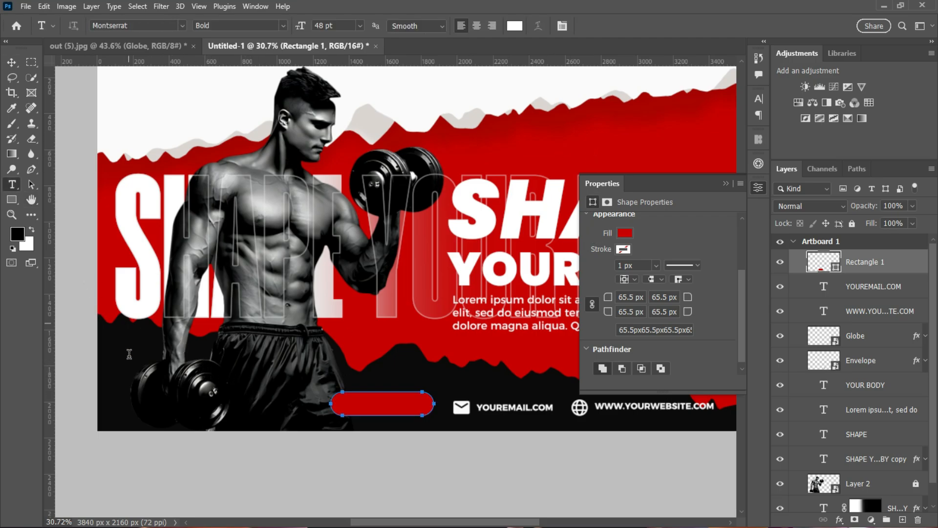
left_click(129, 360)
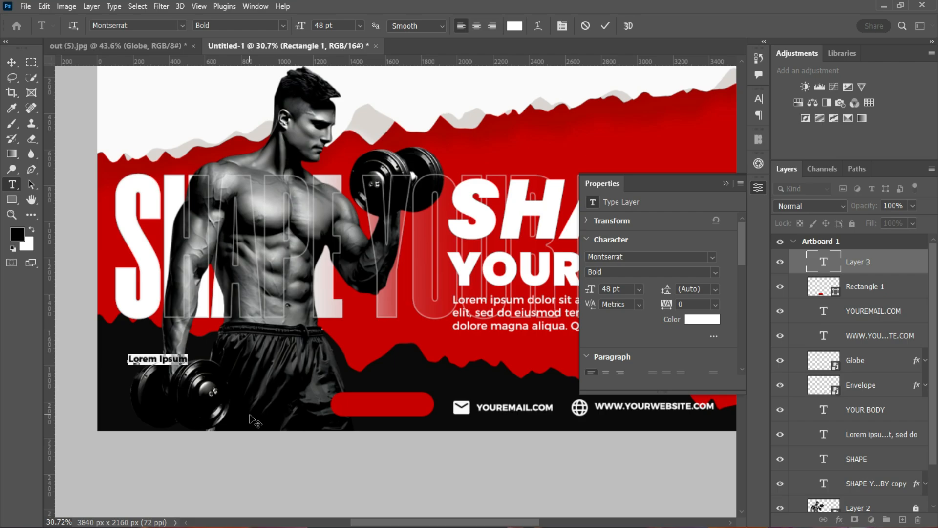
key("BackSpace")
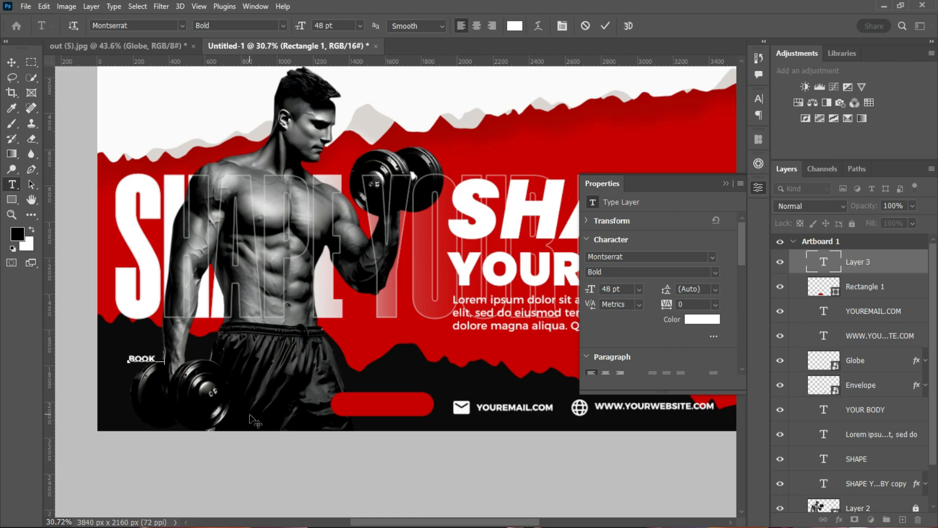
key("BackSpace")
key("BackSpace")
key("BackSpace")
key("BackSpace")
key("BackSpace")
key("BackSpace")
left_click(13, 64)
left_click_drag(158, 367, 384, 414)
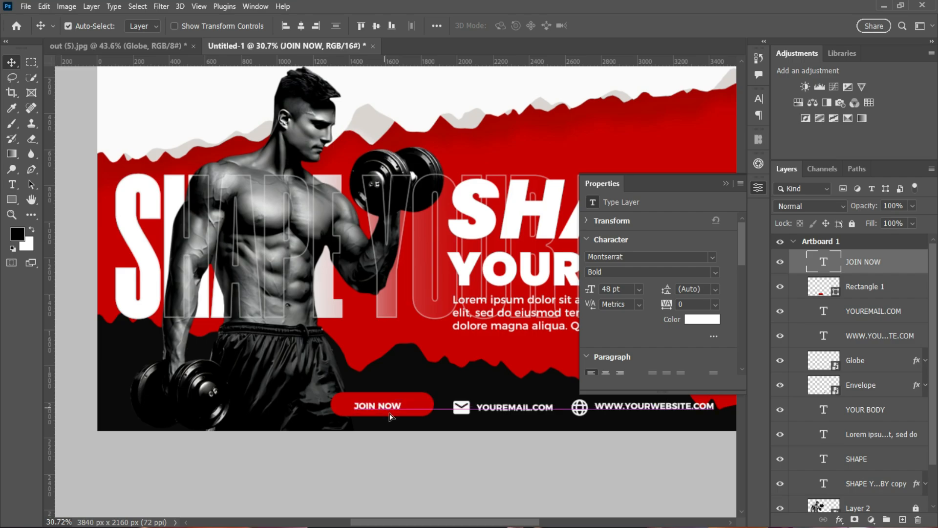
Enlarge the JOIN NOW text to 72 pt.
left_click(759, 99)
left_click(673, 132)
left_click(644, 291)
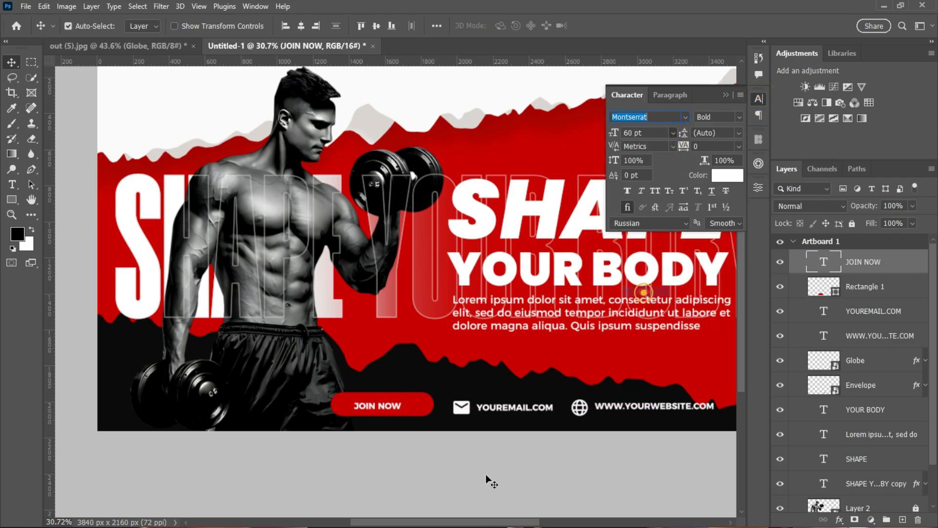
left_click(673, 133)
left_click(643, 306)
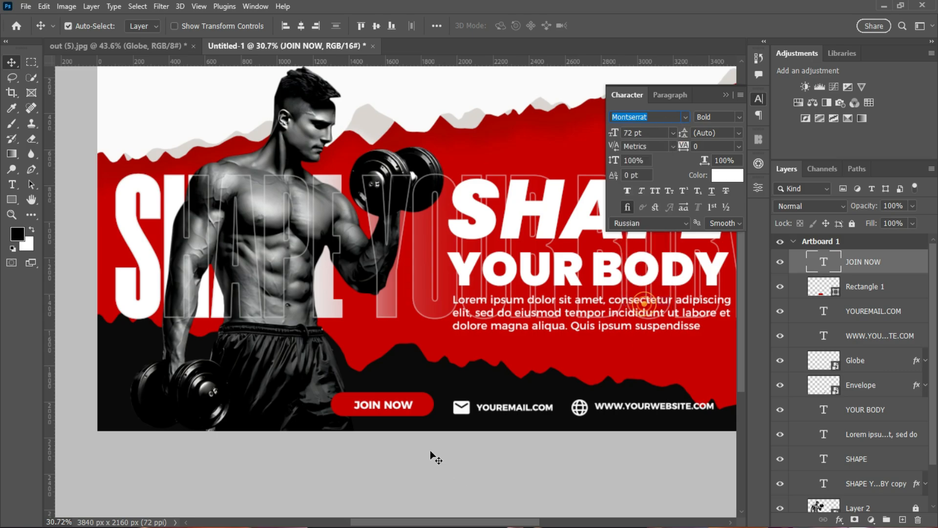
Place a copy of the JOIN NOW text on the bodybuilder's shorts and break it into two lines.
left_click_drag(397, 407, 282, 366)
left_click(673, 133)
left_click(645, 301)
double_click(264, 365)
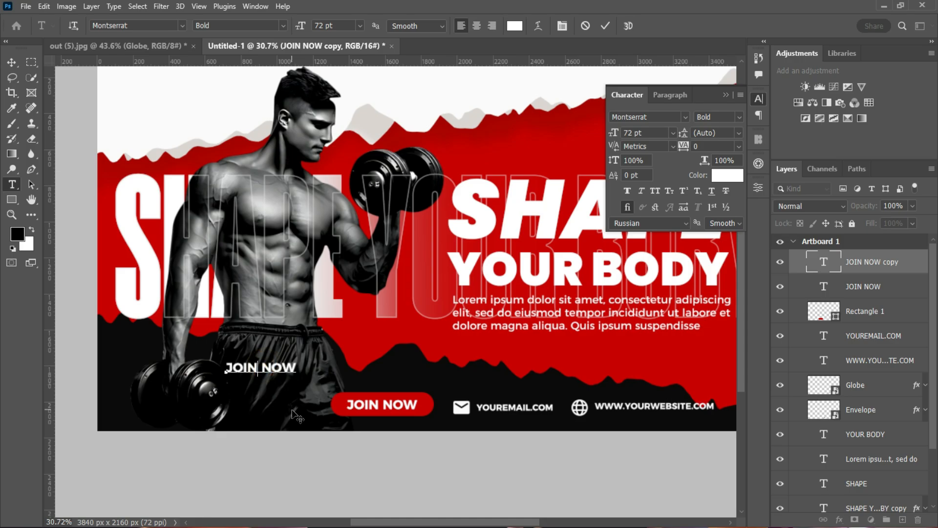
key("BackSpace")
key("Return")
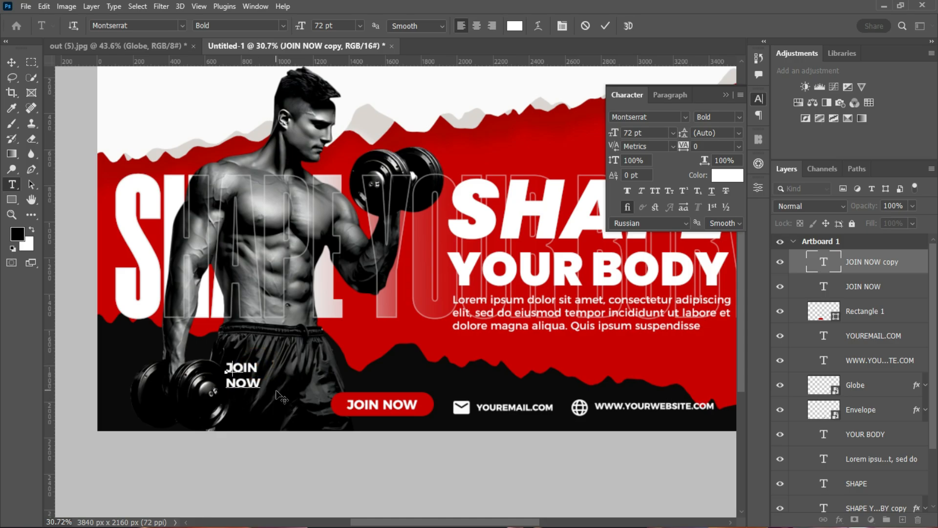
Reword the copied text as OPEN on the first line and 24HR on the second, shifting it slightly to the right.
key("Delete")
key("Delete")
key("Delete")
key("Delete")
type("OPE")
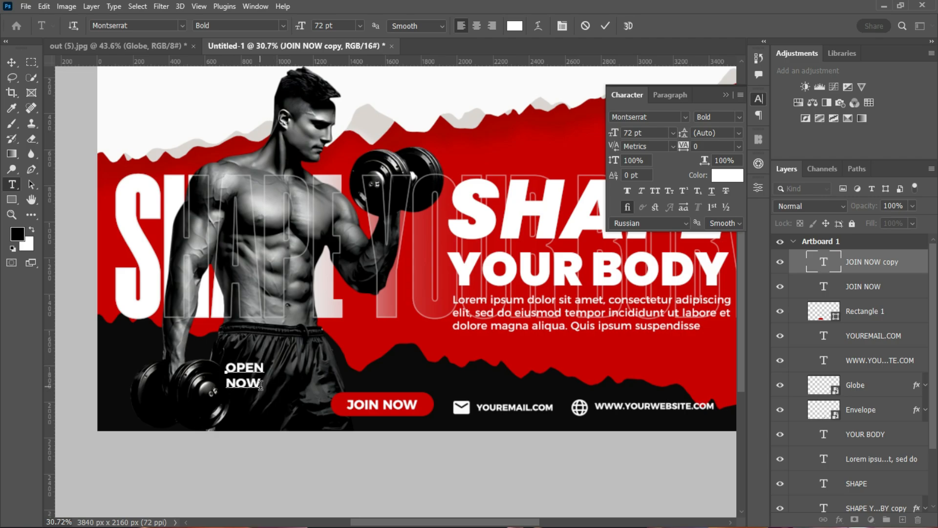
left_click(261, 385)
key("BackSpace")
key("BackSpace")
key("BackSpace")
left_click(11, 62)
left_click_drag(245, 374, 269, 378)
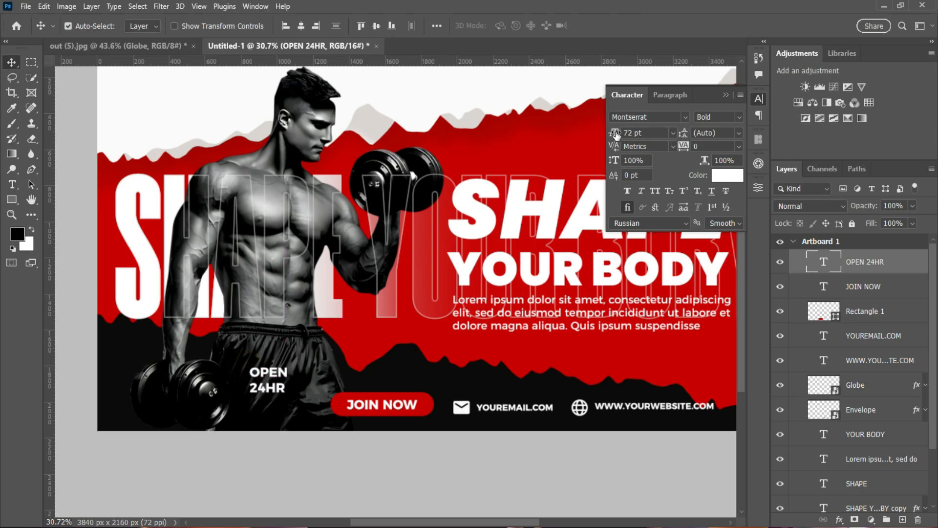
Set the OPEN 24HR text to 119 pt in the Montserrat Black weight.
left_click_drag(616, 135, 645, 134)
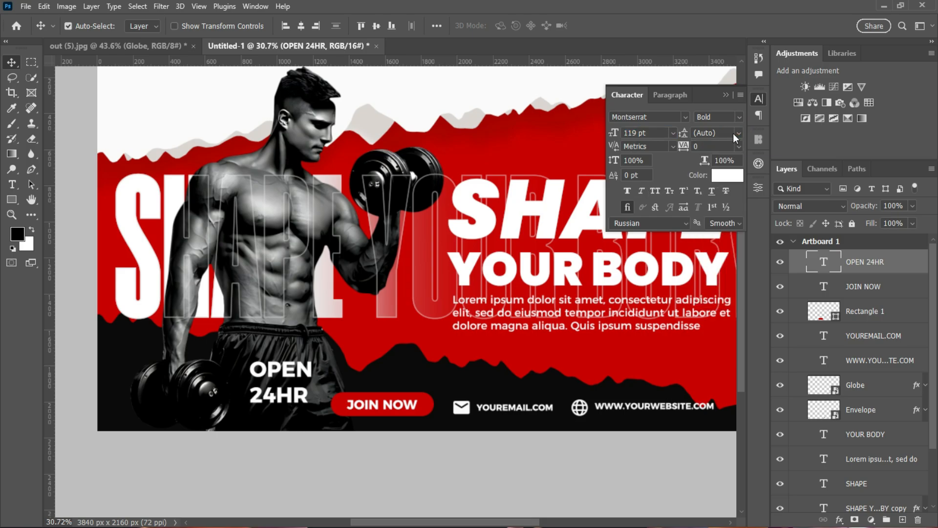
left_click(738, 117)
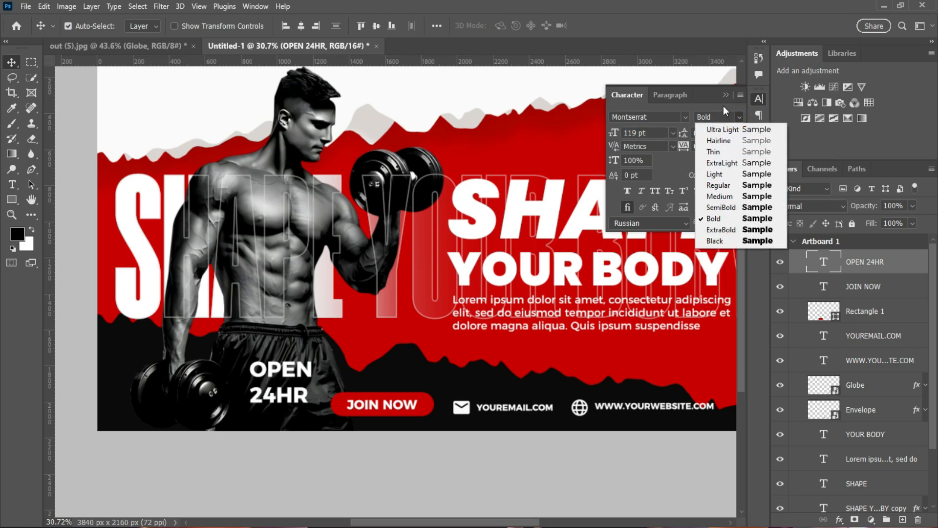
left_click(715, 240)
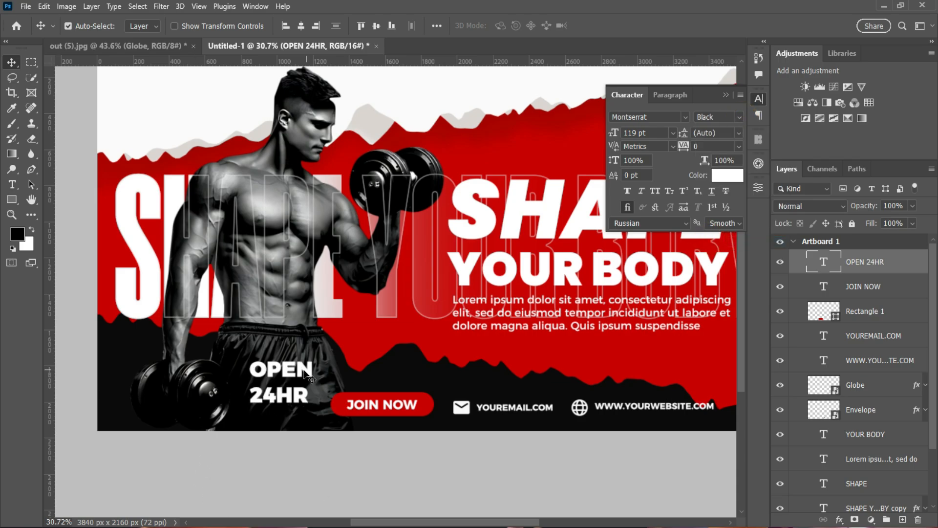
Colour the OPEN 24HR text c90000 and place it in faux italic on the white area left of the bodybuilder's head.
scroll(334, 362, "down", 2)
left_click(716, 177)
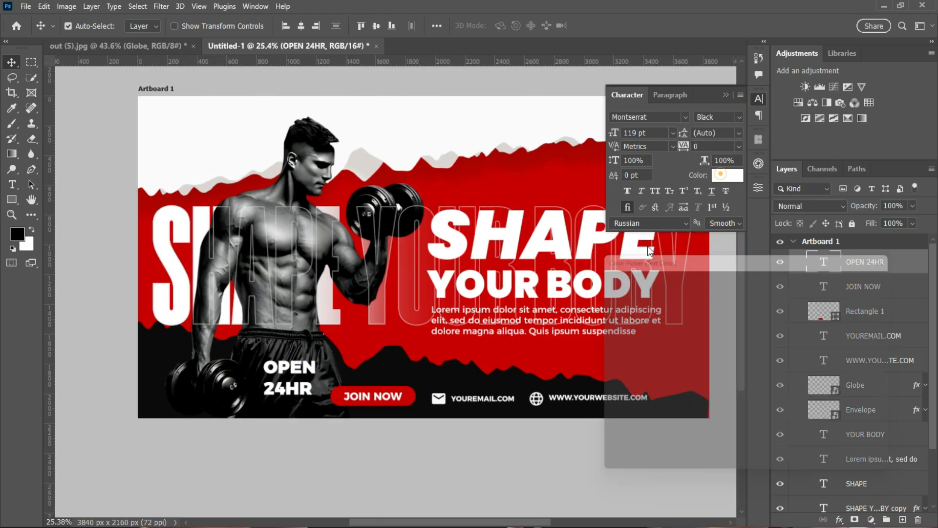
type("c90000")
left_click(864, 278)
key("v")
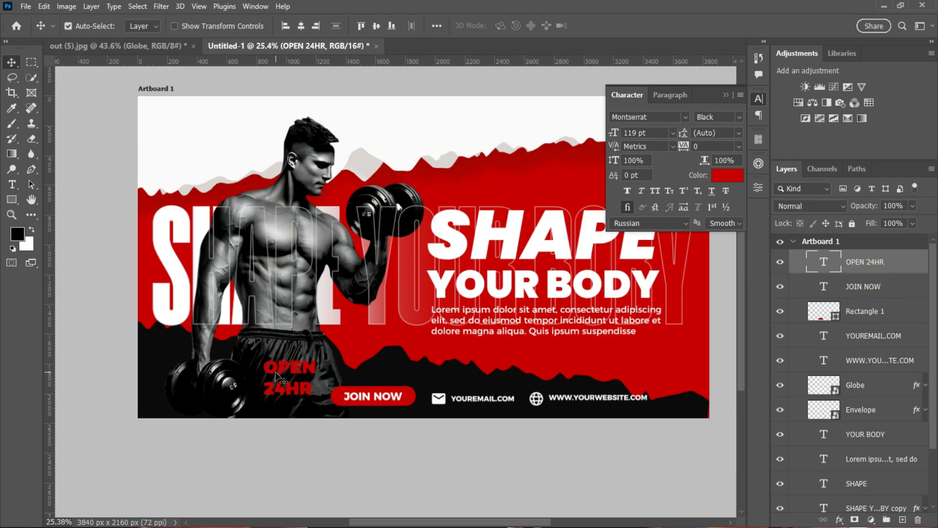
left_click_drag(276, 377, 201, 139)
left_click(642, 191)
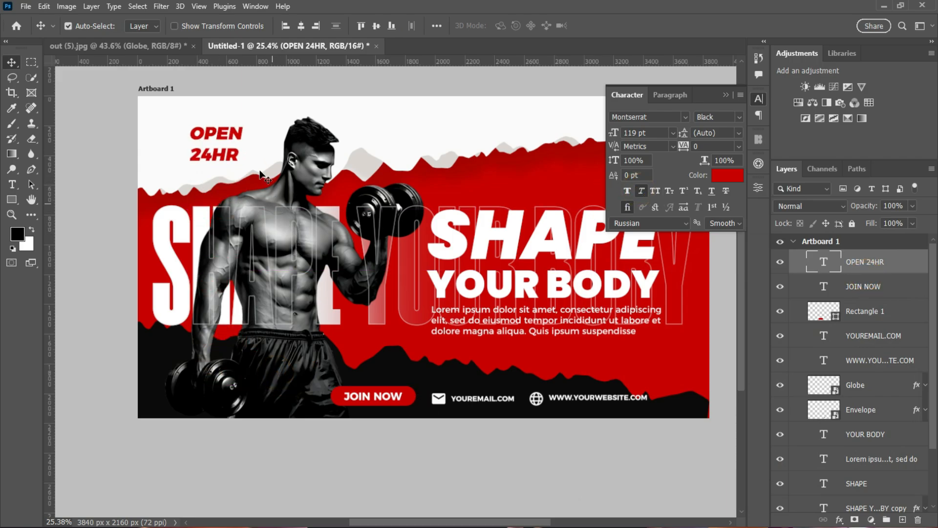
Set the leading of the OPEN 24HR text to 98 pt.
left_click(738, 134)
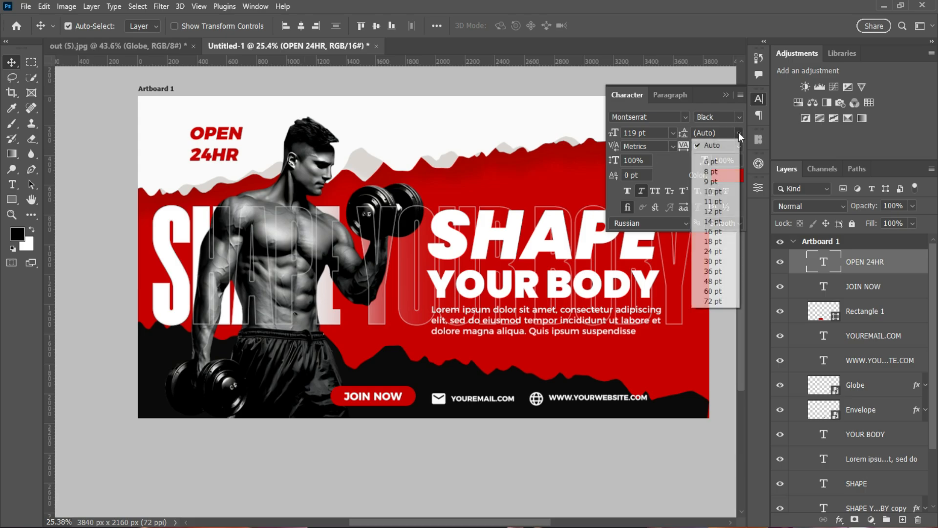
left_click(702, 301)
double_click(716, 133)
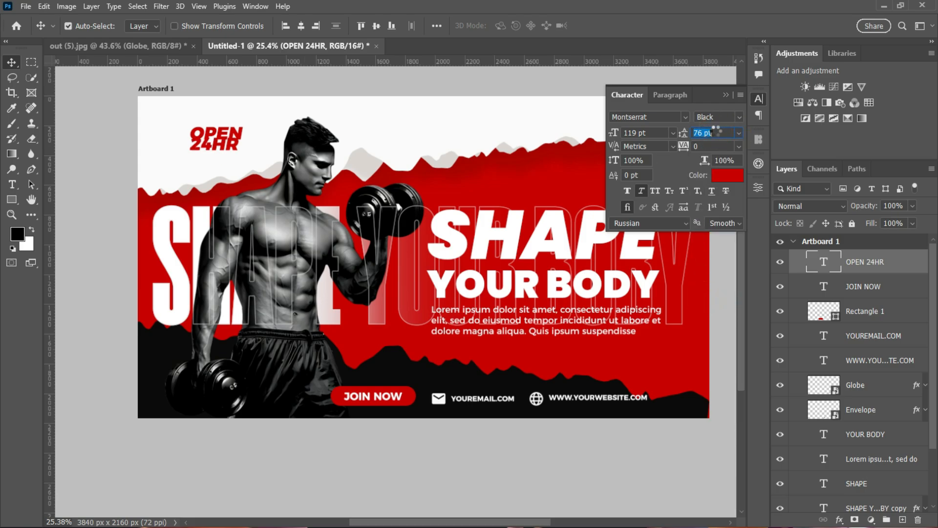
type("84")
key("Return")
type("98")
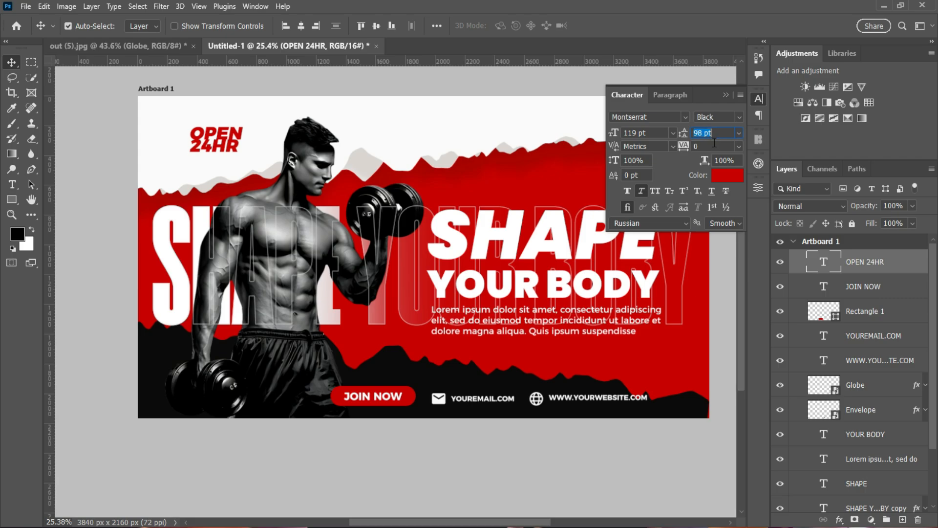
key("Return")
scroll(404, 263, "down", 1)
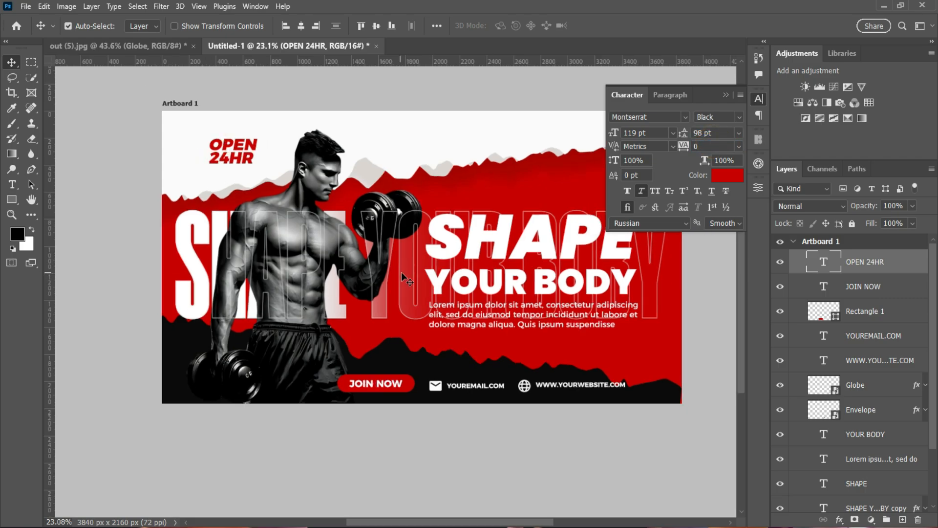
left_click(722, 95)
Group the YOUR BODY, paragraph, SHAPE and outlined headline copy layers and name the group Text.
scroll(684, 311, "up", 1)
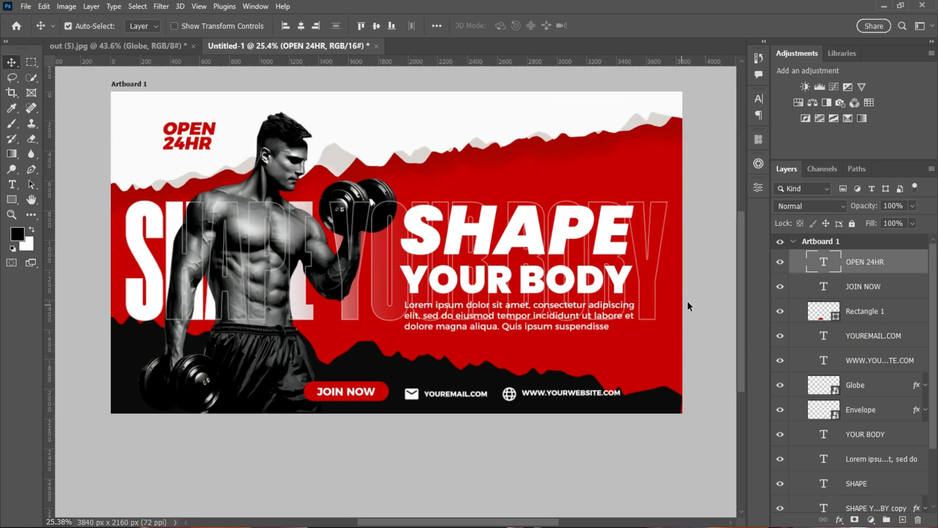
scroll(742, 295, "up", 1)
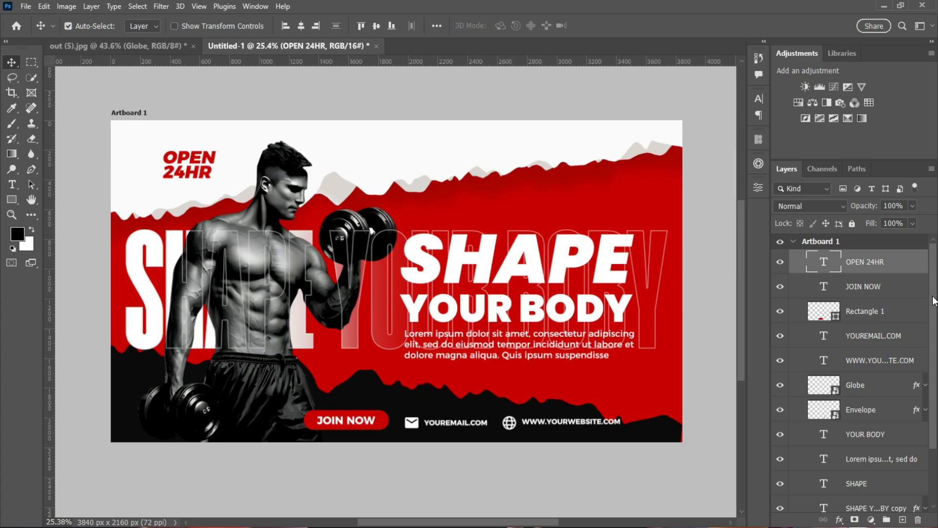
mouse_move(933, 296)
left_mouse_down()
mouse_move(933, 307)
mouse_move(934, 288)
left_mouse_up()
left_click_drag(933, 369, 933, 432)
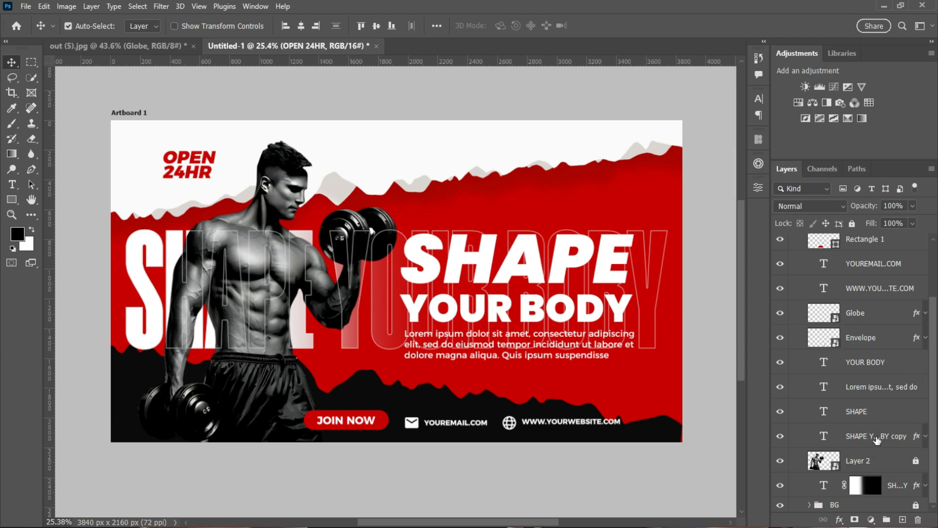
left_click(877, 440)
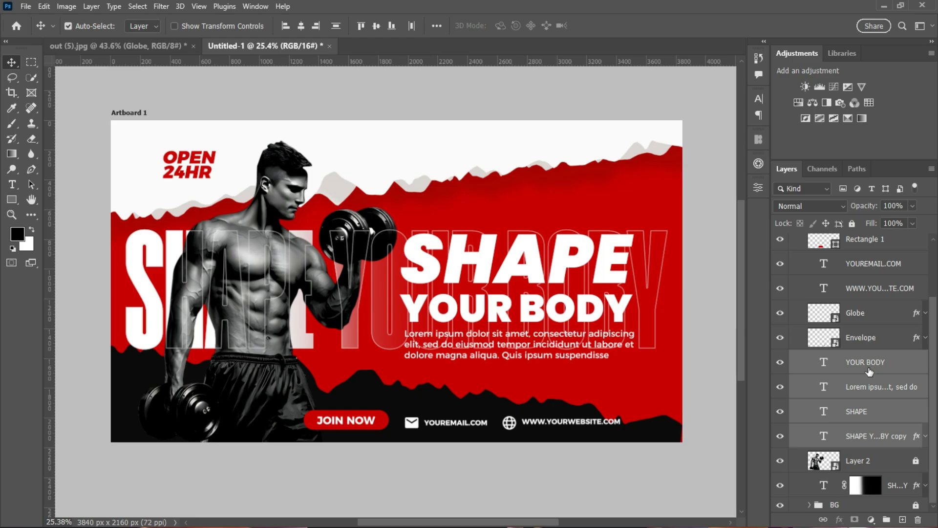
left_click_drag(869, 372, 886, 519)
double_click(844, 429)
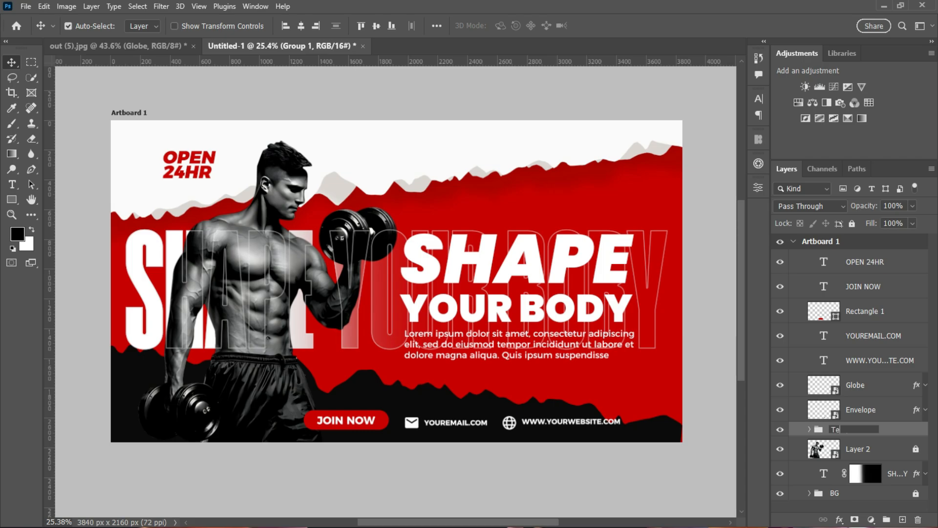
type("Text")
key("Return")
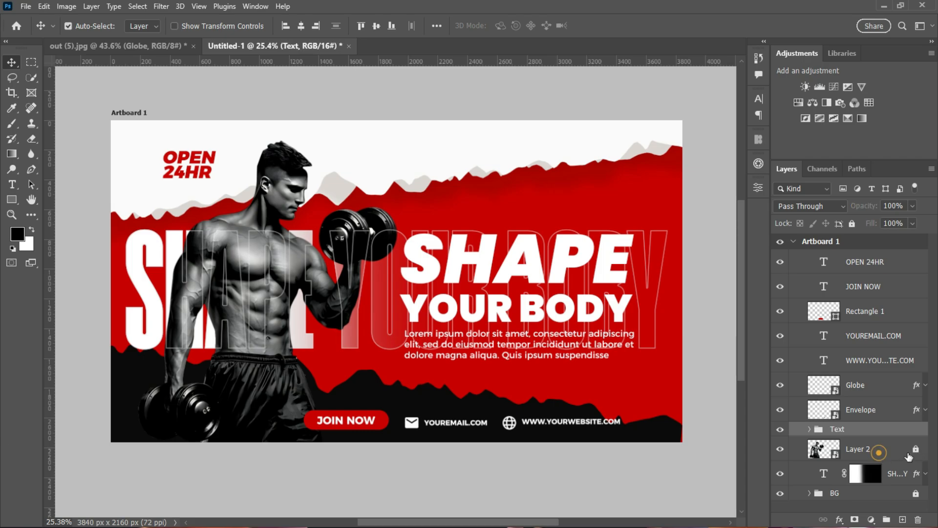
Unlock the bodybuilder layer, put it in its own group and name the group Artist.
left_click(904, 449)
left_click(916, 449)
left_click(886, 519)
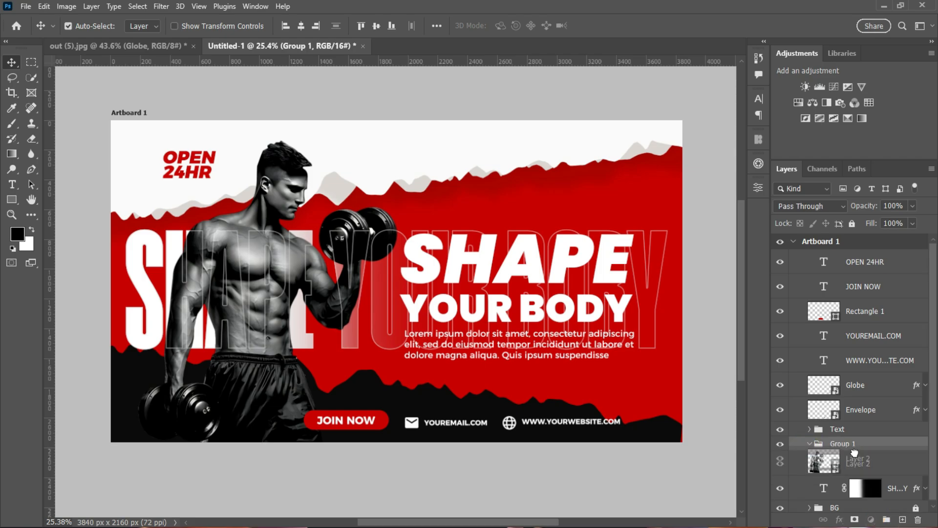
left_click_drag(855, 464, 853, 445)
left_click(808, 444)
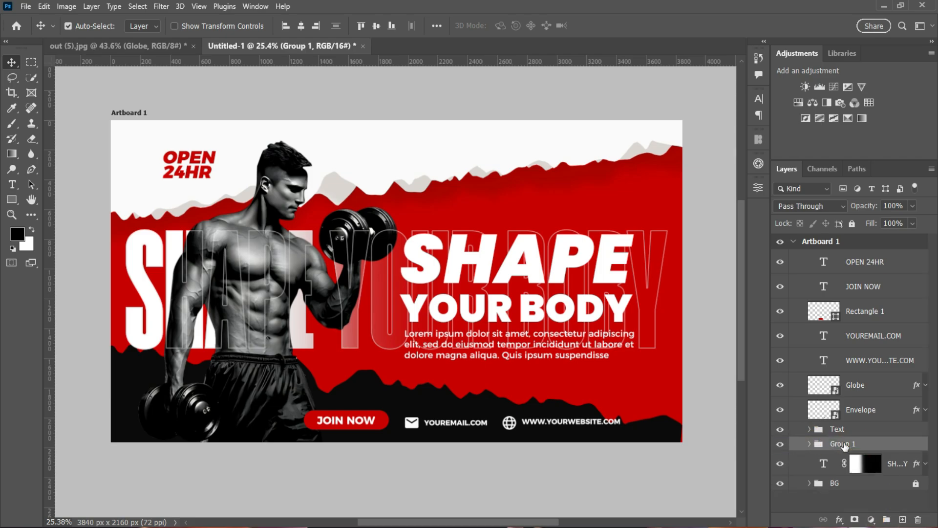
double_click(859, 446)
type("M")
key("Return")
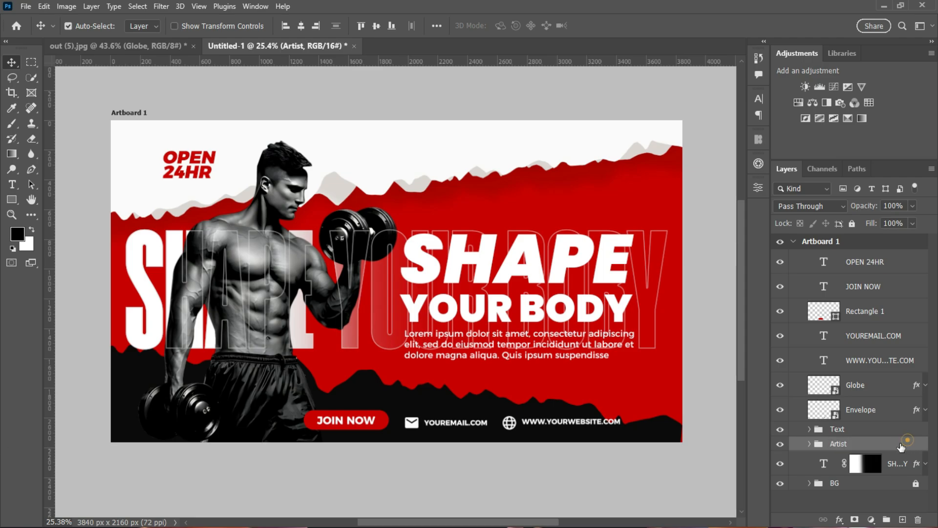
Move the red button rectangle's layer below the Envelope layer and group it with the Envelope and Globe icons.
left_click(875, 413)
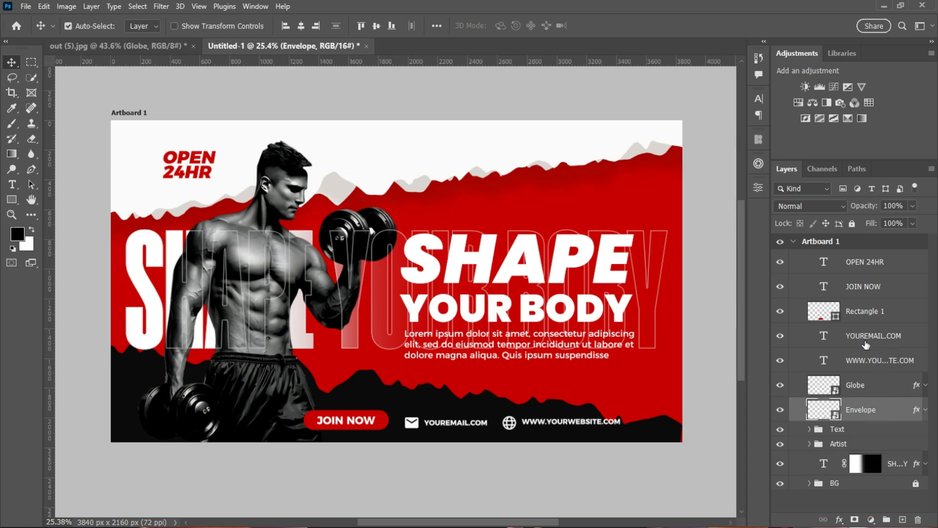
left_click(866, 339)
left_click(866, 362)
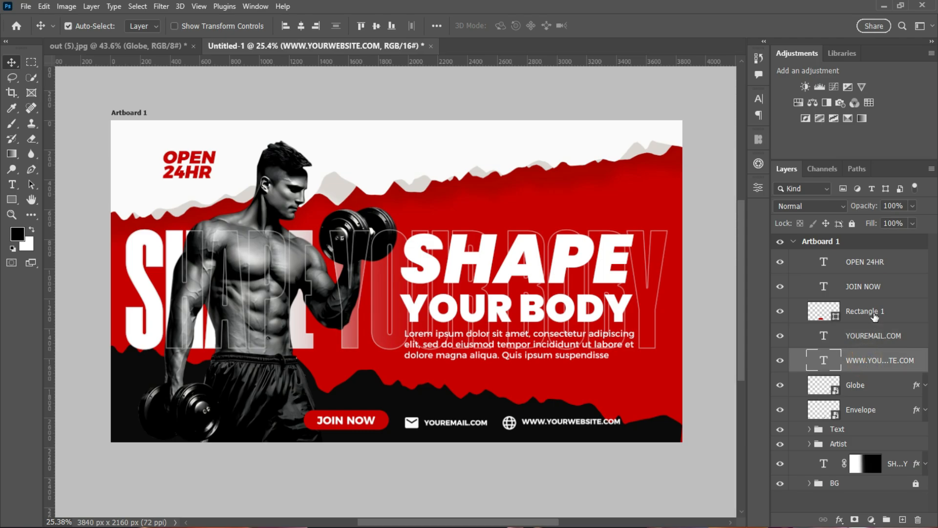
left_click_drag(864, 316, 877, 410)
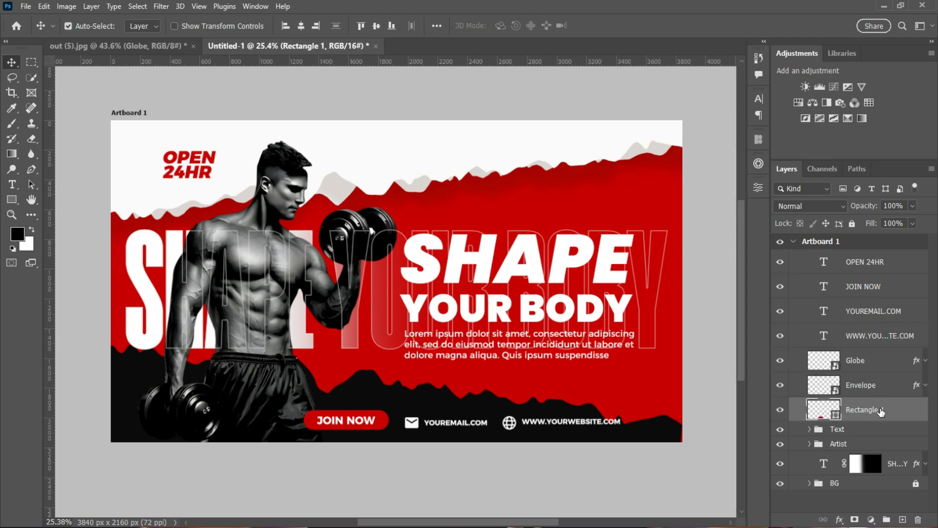
left_click(863, 362, "shift")
left_click(885, 519)
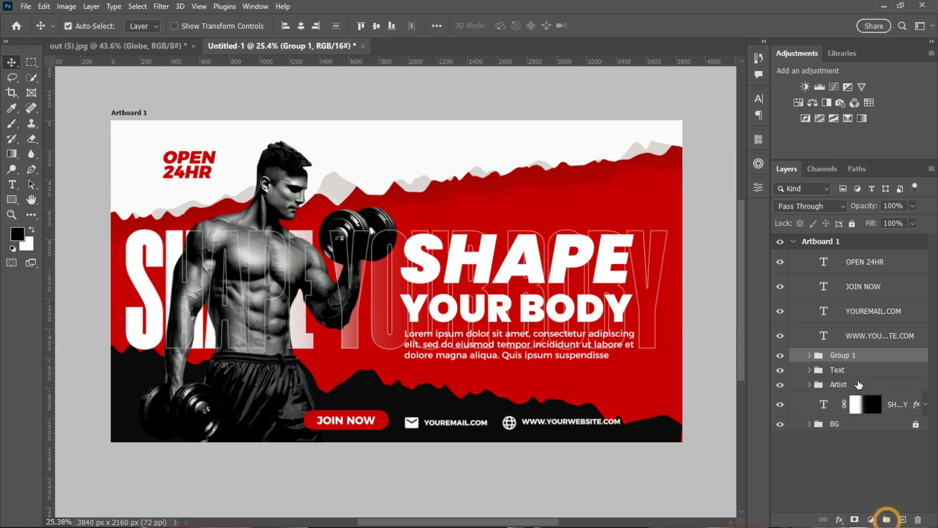
Rename the group holding the red button rectangle and the Envelope and Globe icons as Element.
double_click(840, 355)
type("Elemen")
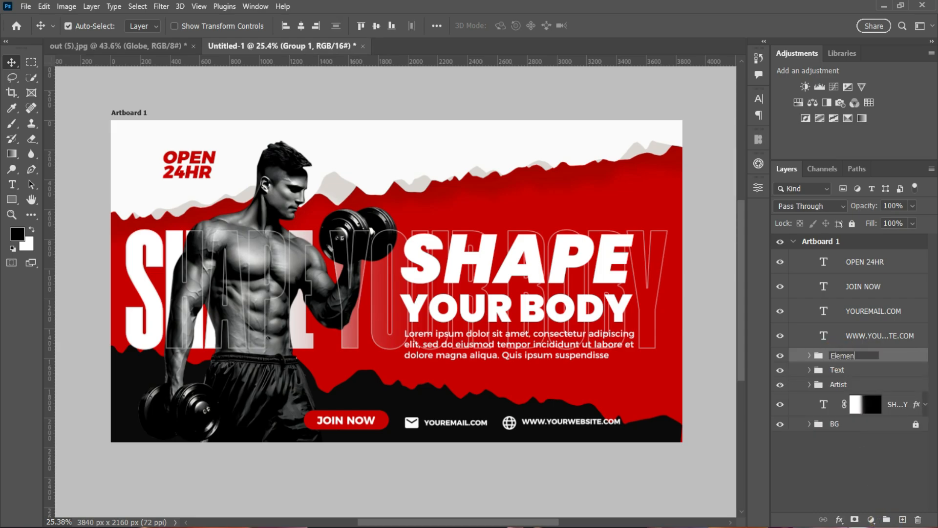
type("t")
key("Return")
Group the OPEN 24HR, JOIN NOW, YOUREMAIL.COM and website text layers and name the group Text 2.
left_click(875, 335)
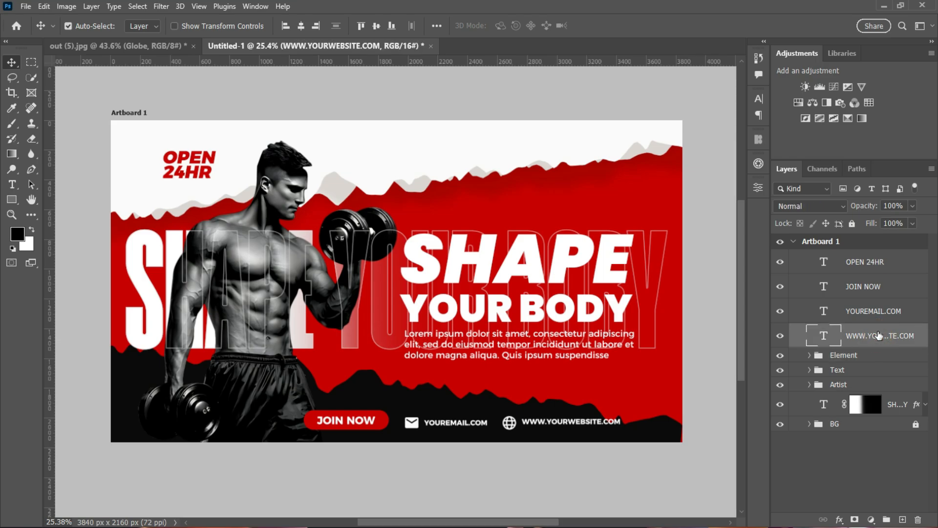
left_click(874, 264)
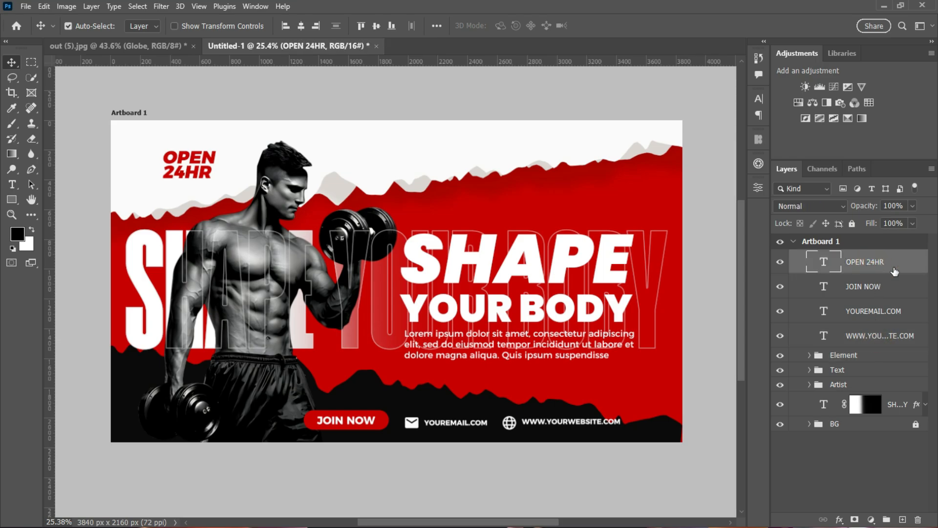
left_click(864, 338, "shift")
left_click(886, 519)
double_click(841, 257)
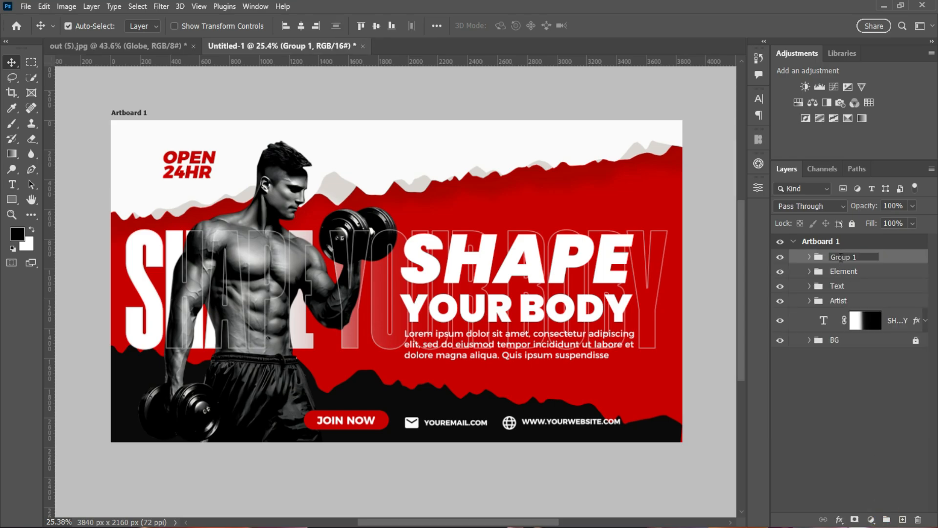
type("t 2")
left_click(845, 390)
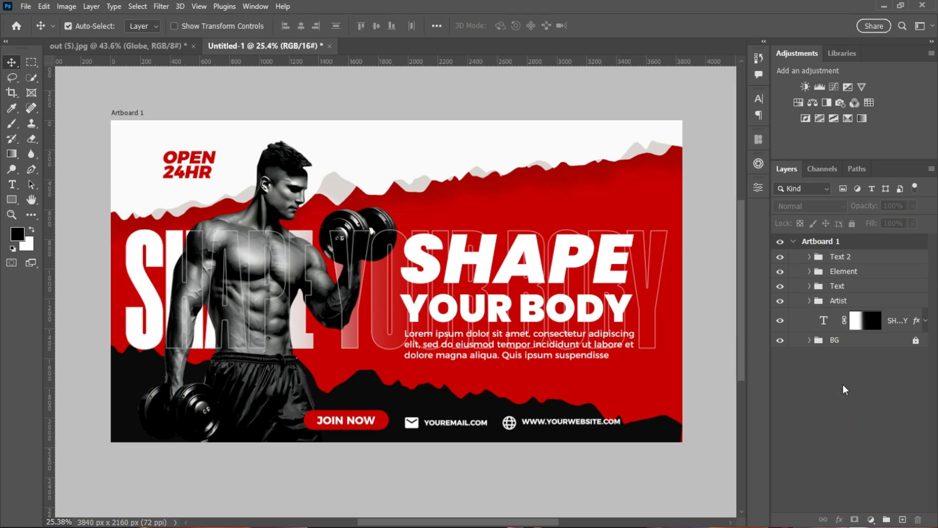
Select the masked SHAPE YOUR BODY text layer between the Artist and BG groups.
left_click(810, 322)
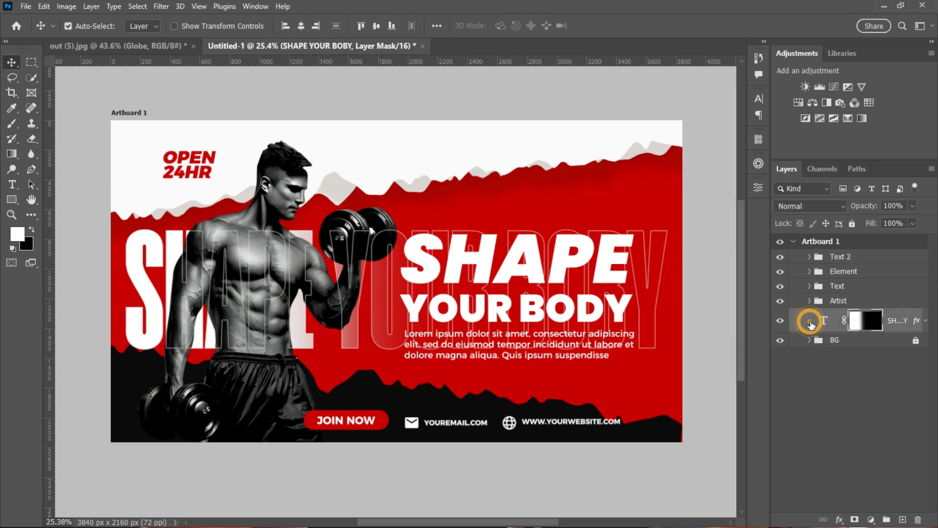